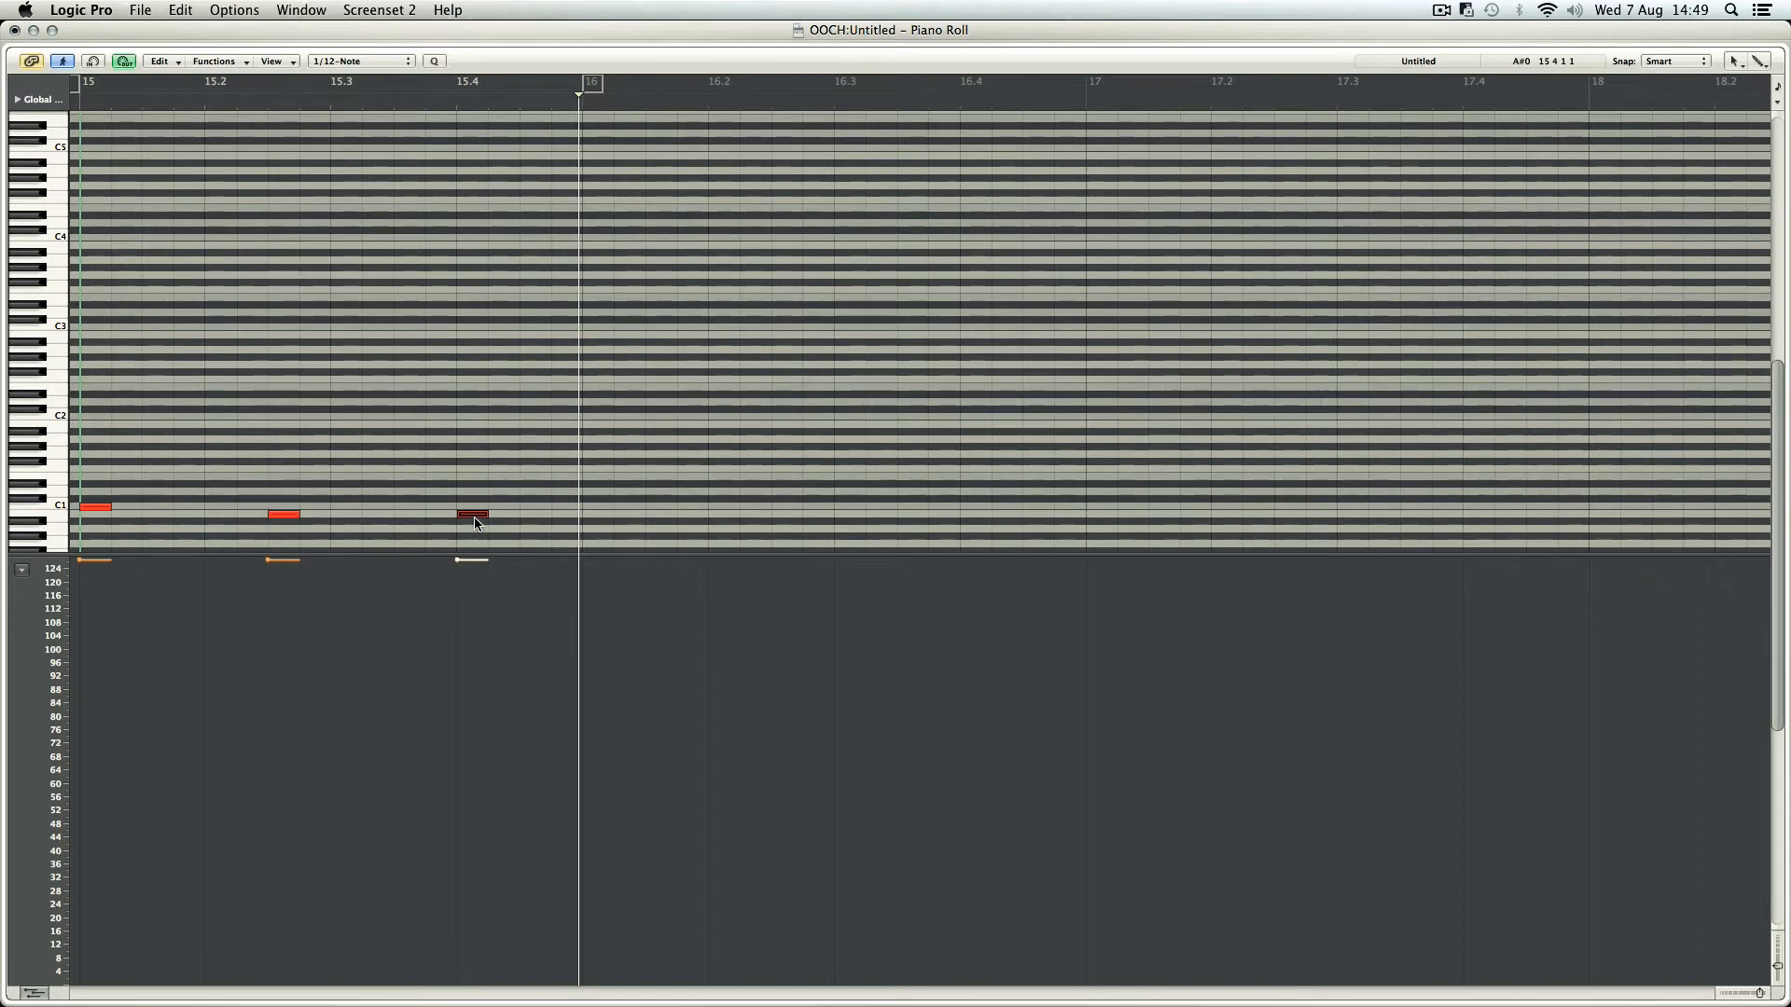
- Move the third note of the bar 15 drum pattern half a beat later and layer two lower notes beneath each of the three hits
left_click_drag(473, 515, 535, 516)
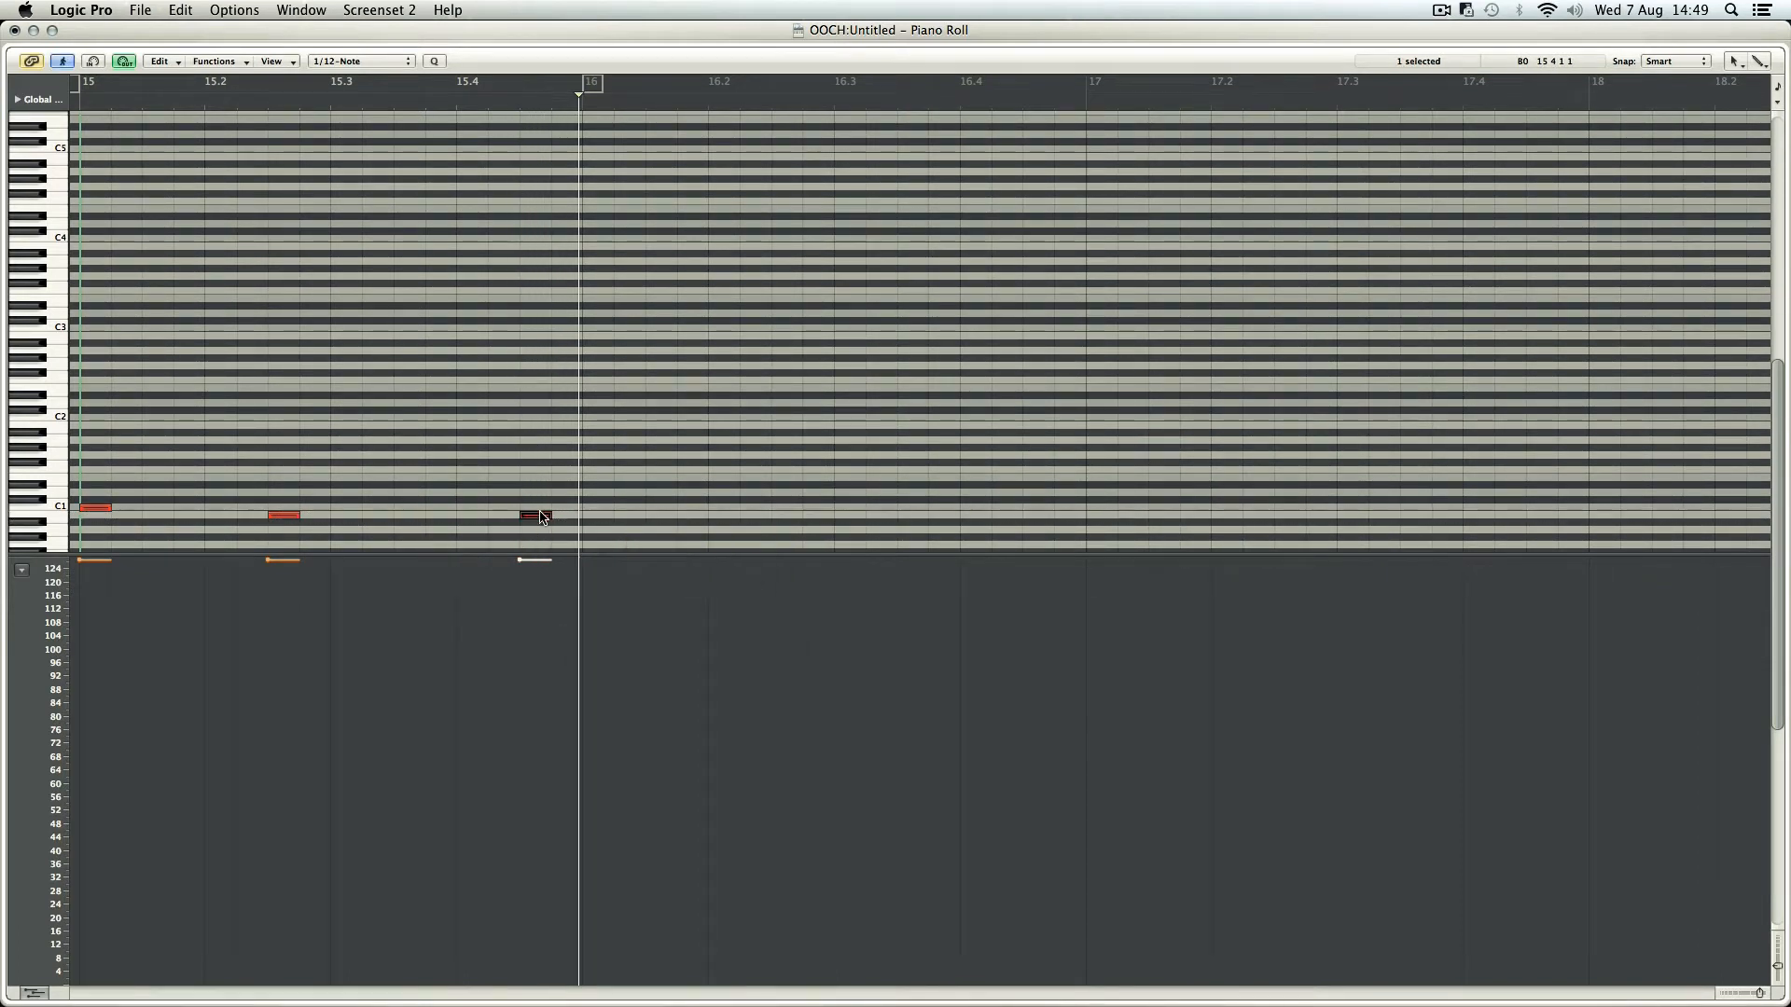
double_click(73, 101)
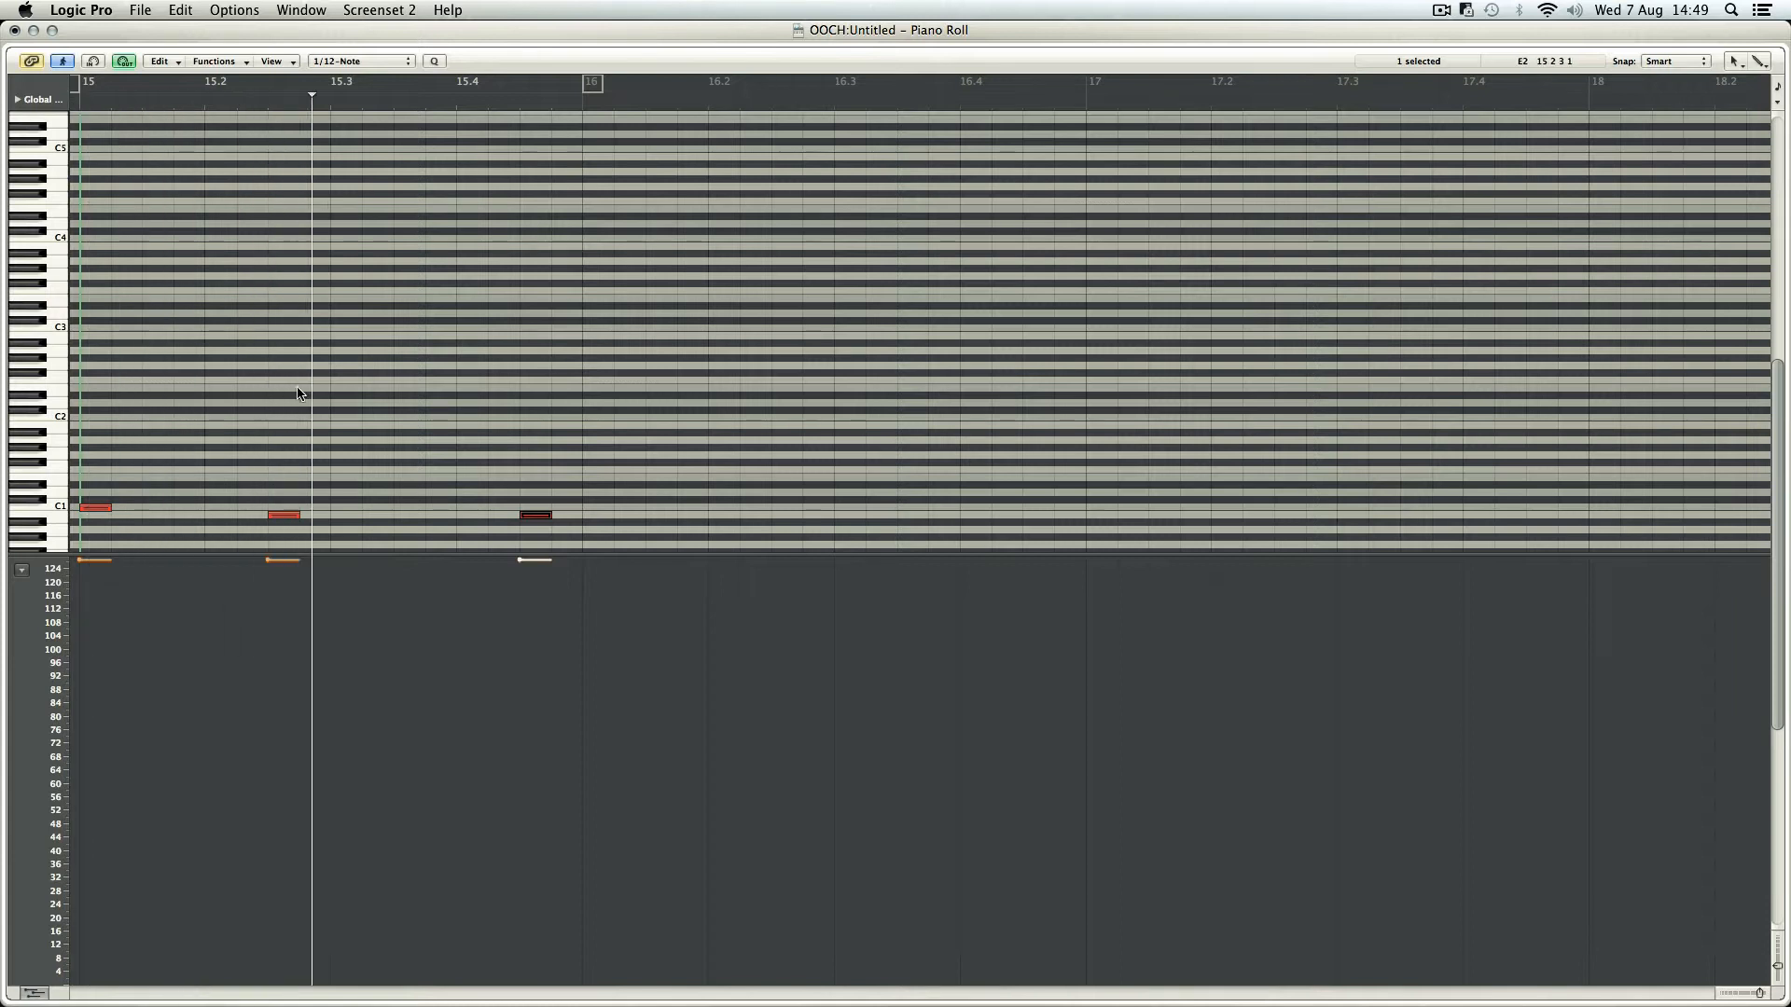
scroll(117, 453, "down", 4)
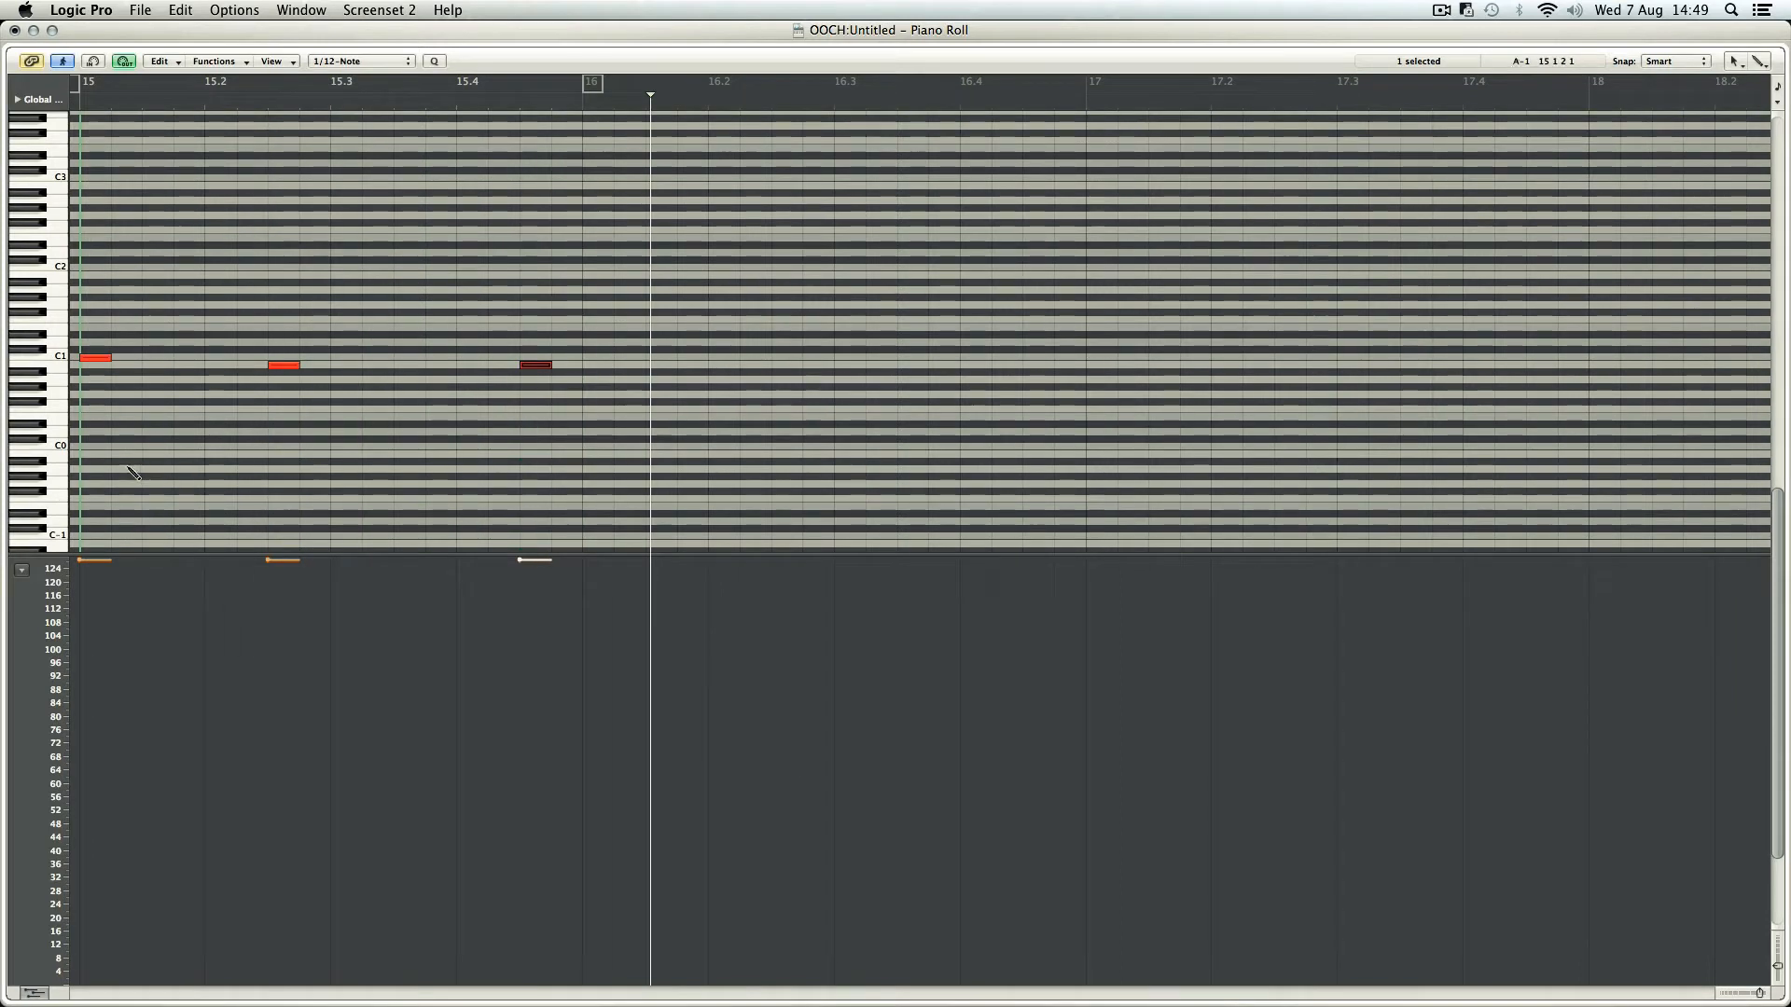
left_click(92, 395)
left_click(89, 425)
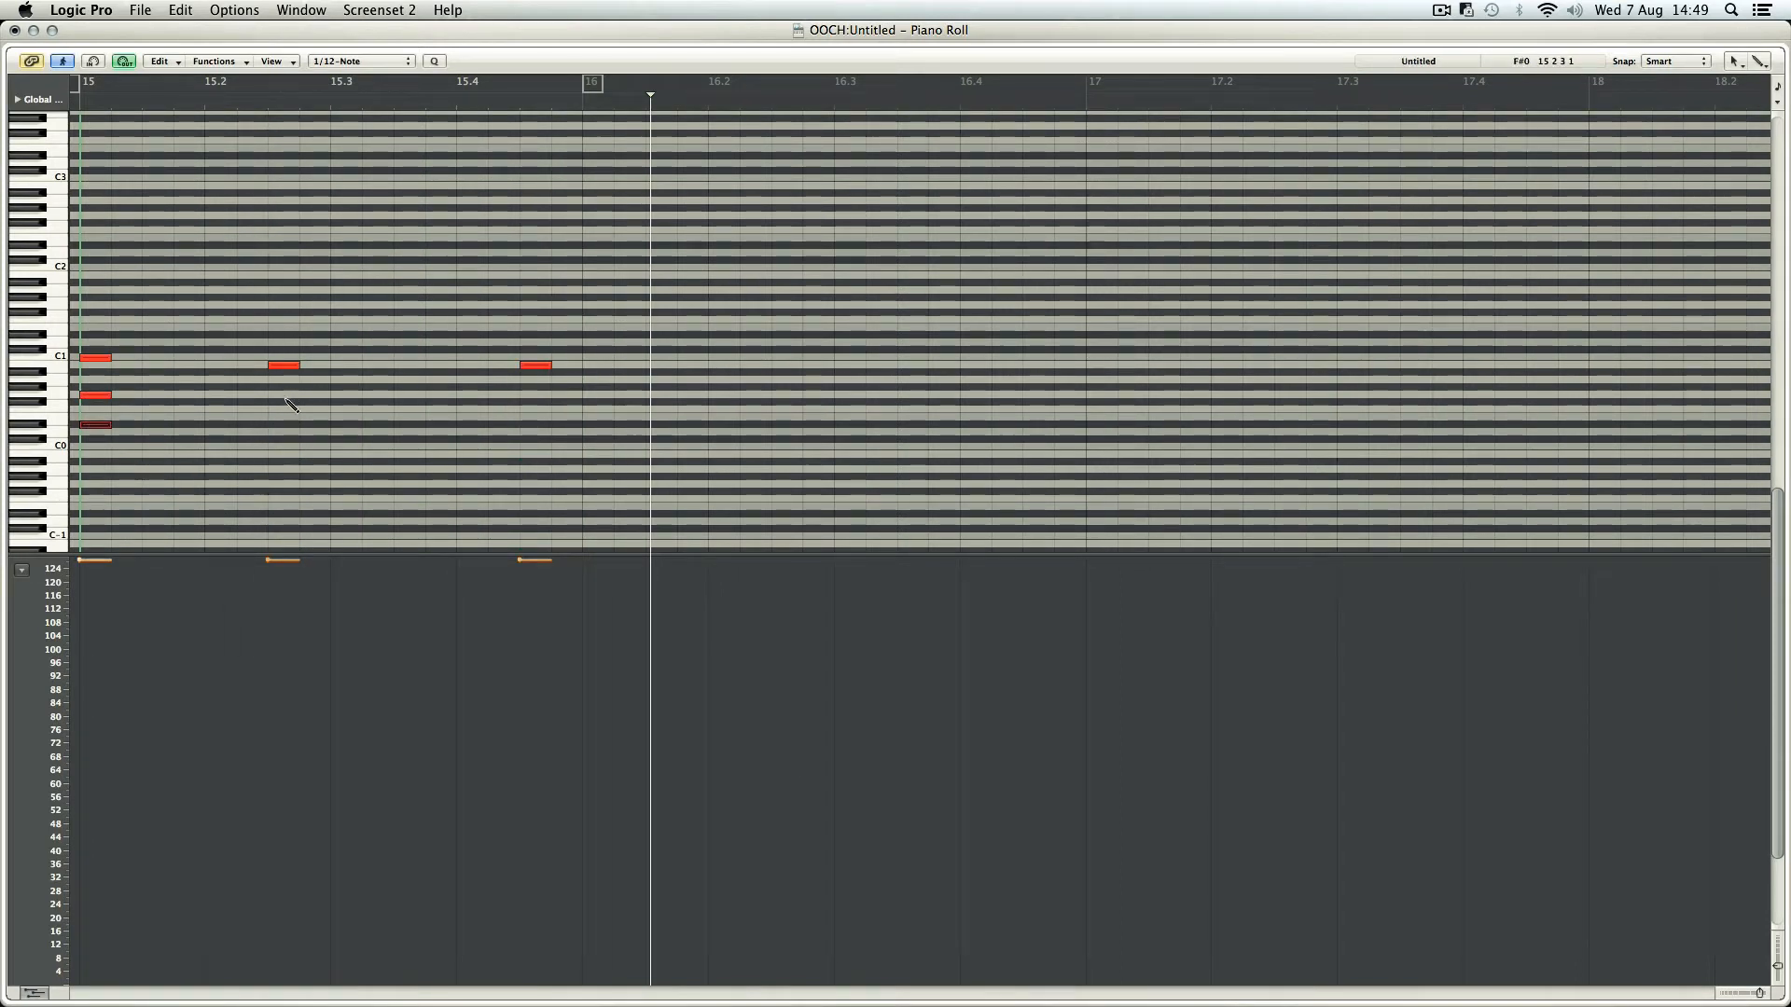
left_click(284, 398)
left_click(535, 395)
left_click(536, 410)
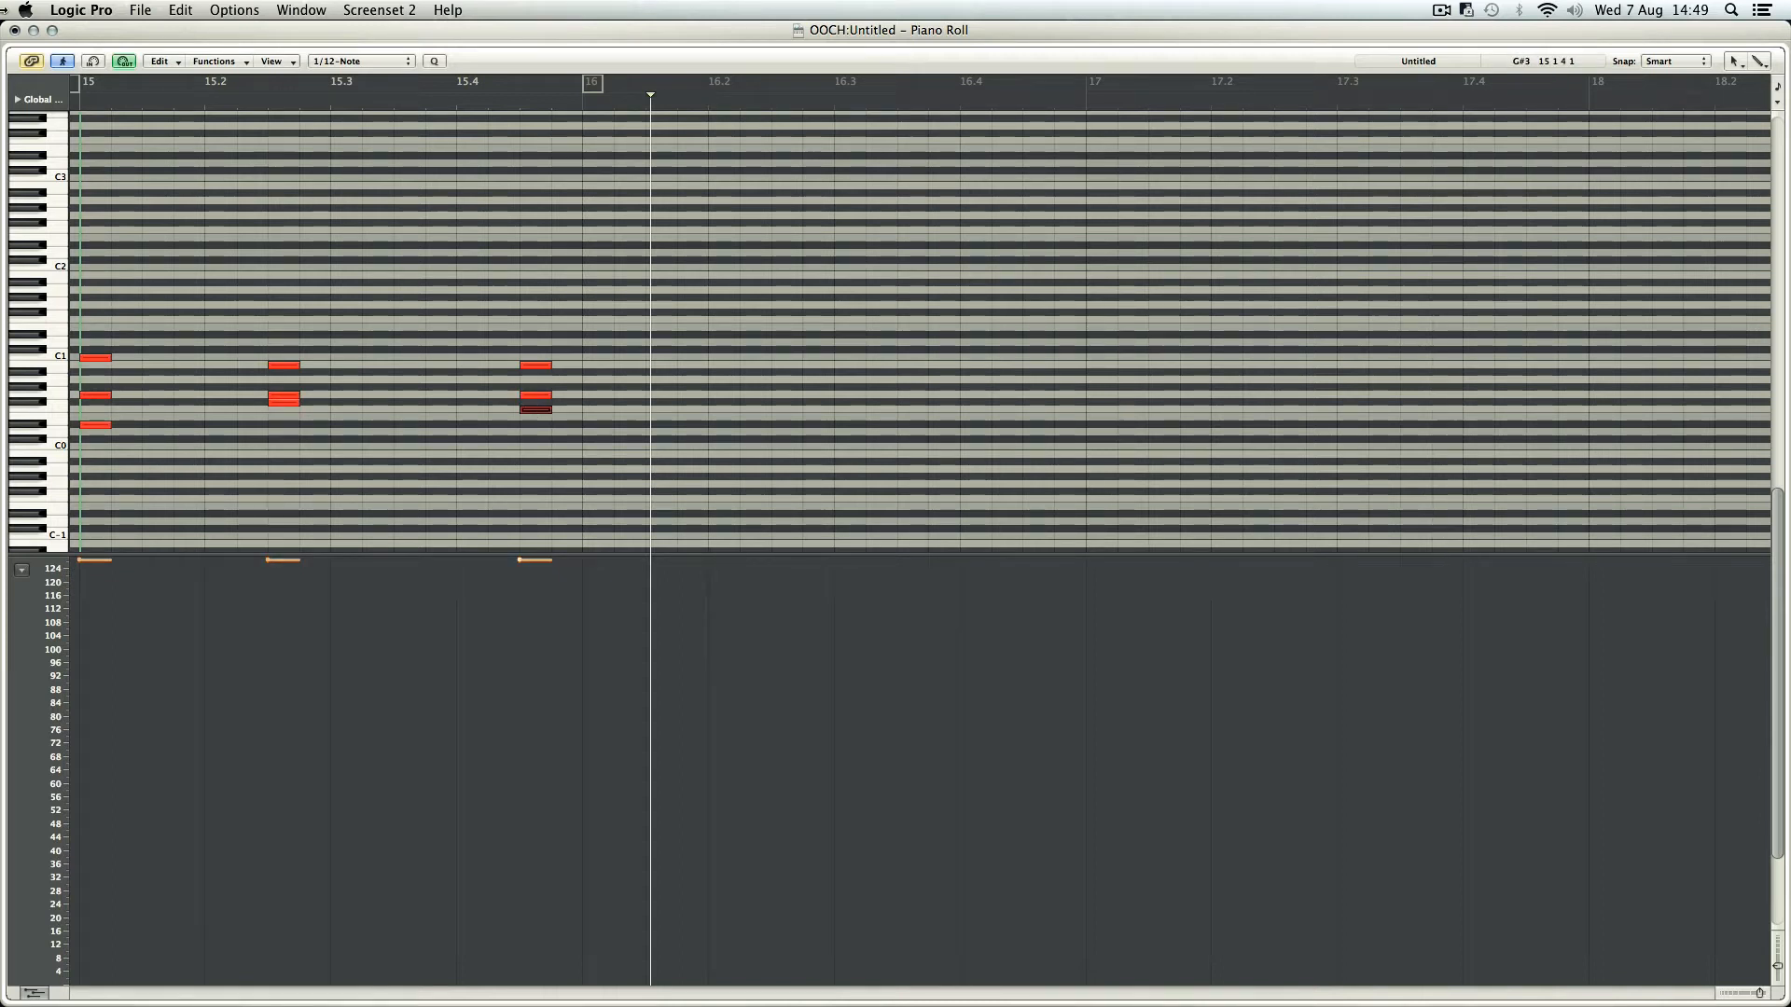
key("super+w")
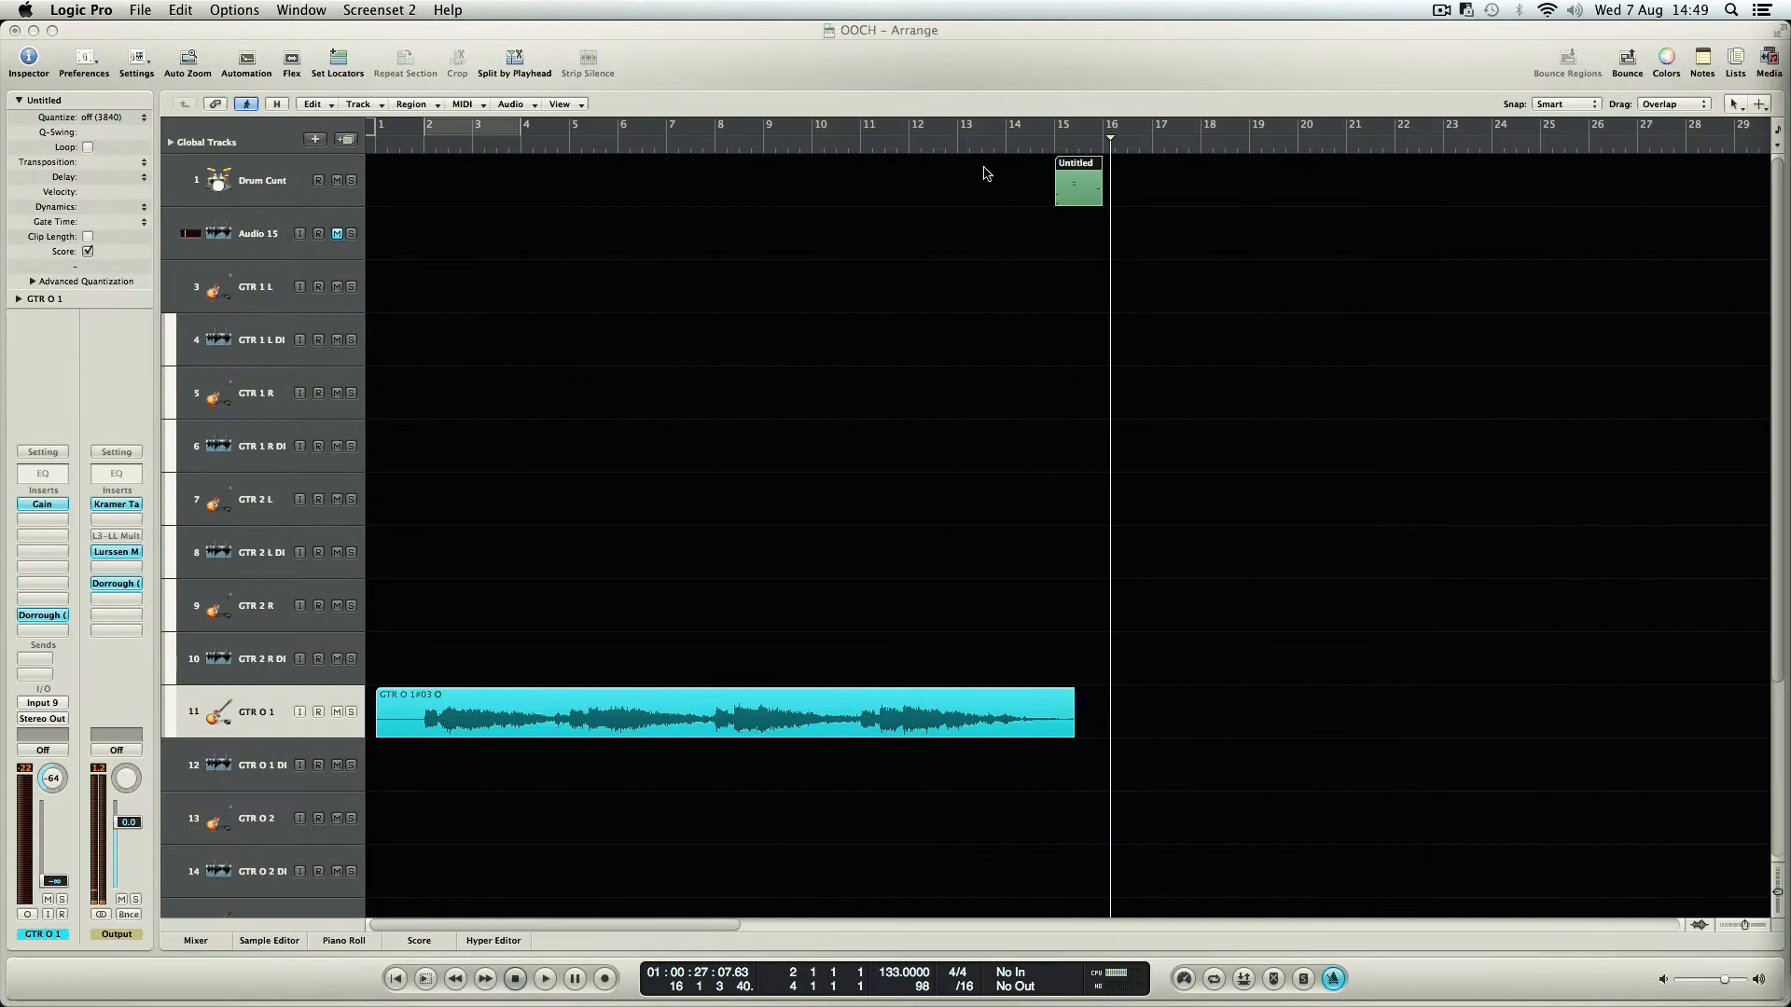
- Duplicate the bar 15 drum region along the drum track so that copies start at bars 17, 19 and 21
left_click_drag(1079, 184, 1128, 178)
left_click_drag(1249, 218, 1143, 166)
left_click(1017, 152)
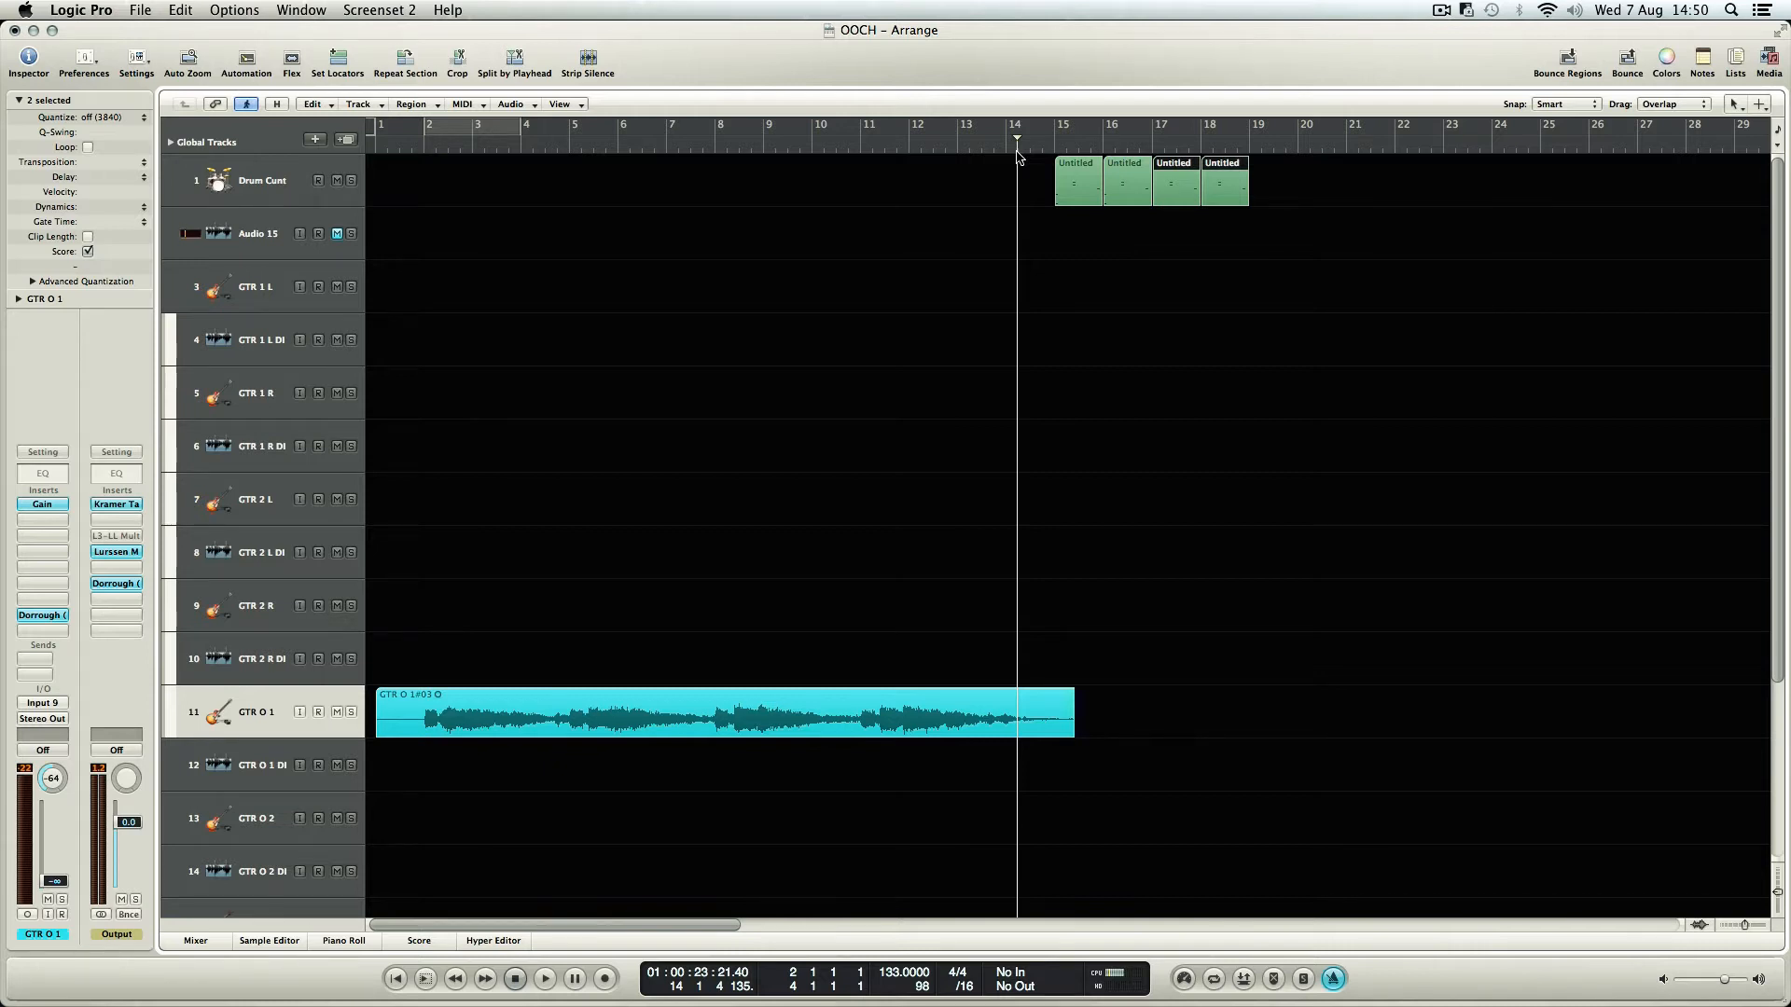
left_click_drag(1315, 240, 1166, 177)
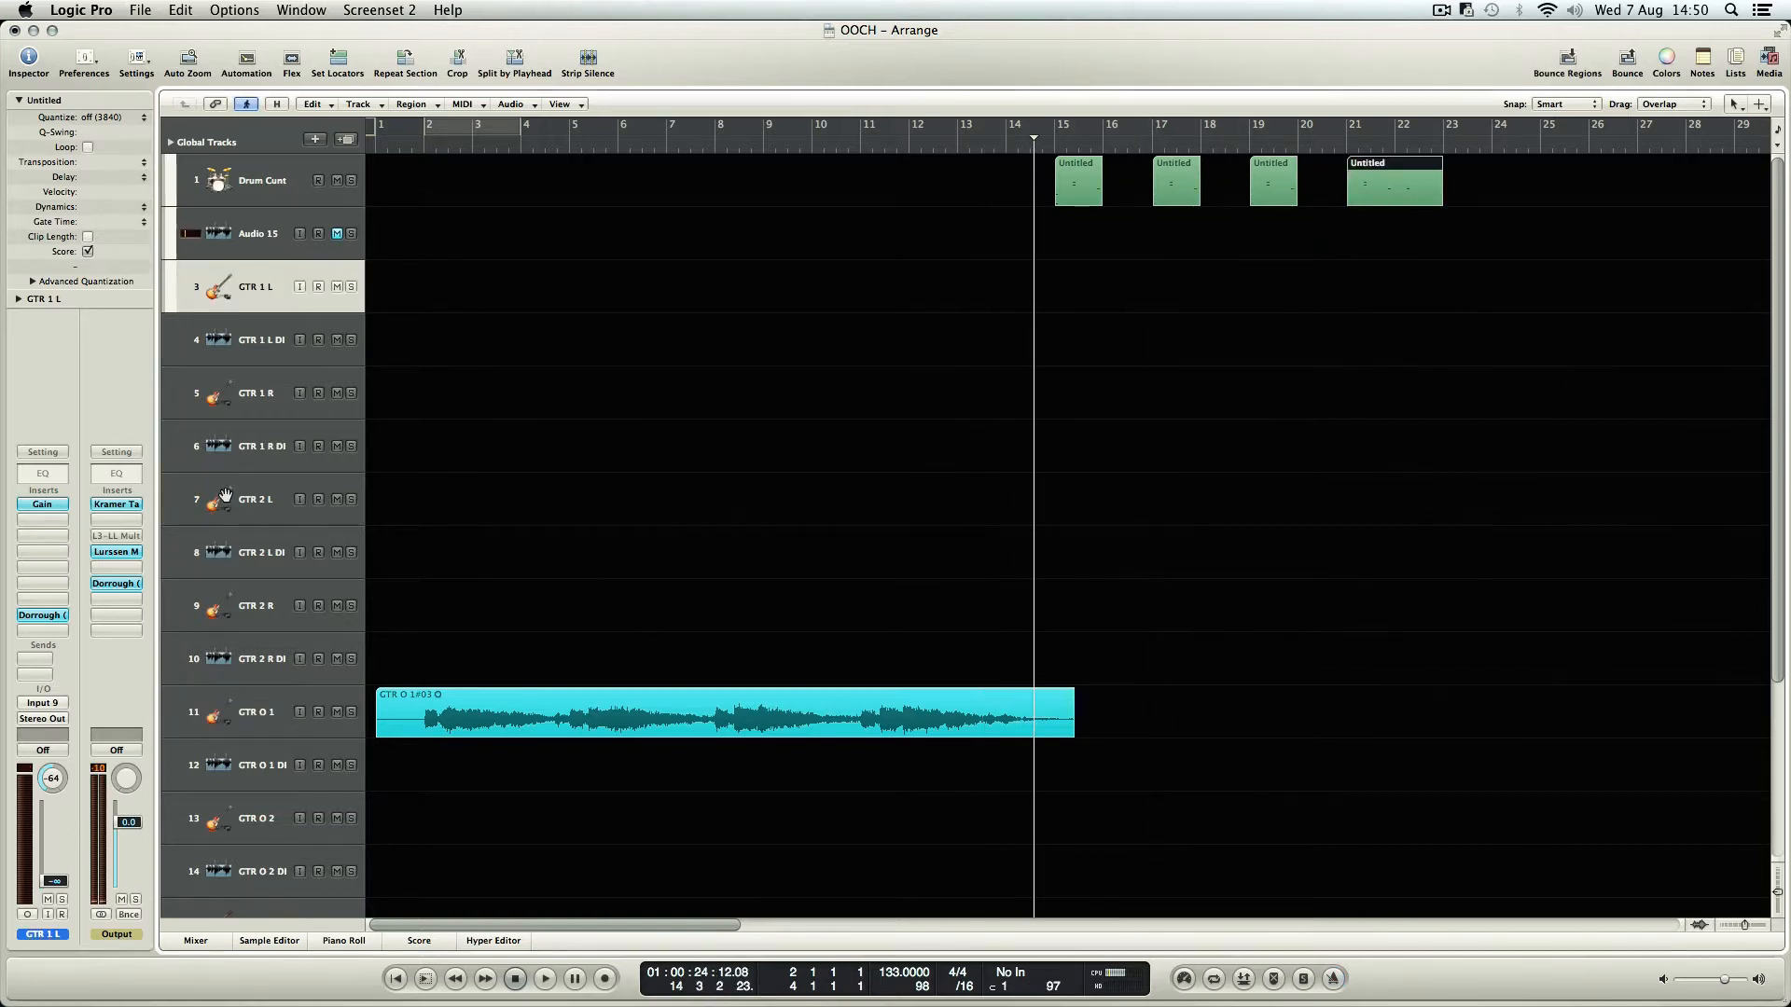
- Mute the GTR 2 L track and check the notes of the bar 21 drum region in the Piano Roll
left_click(384, 505)
left_click(338, 499)
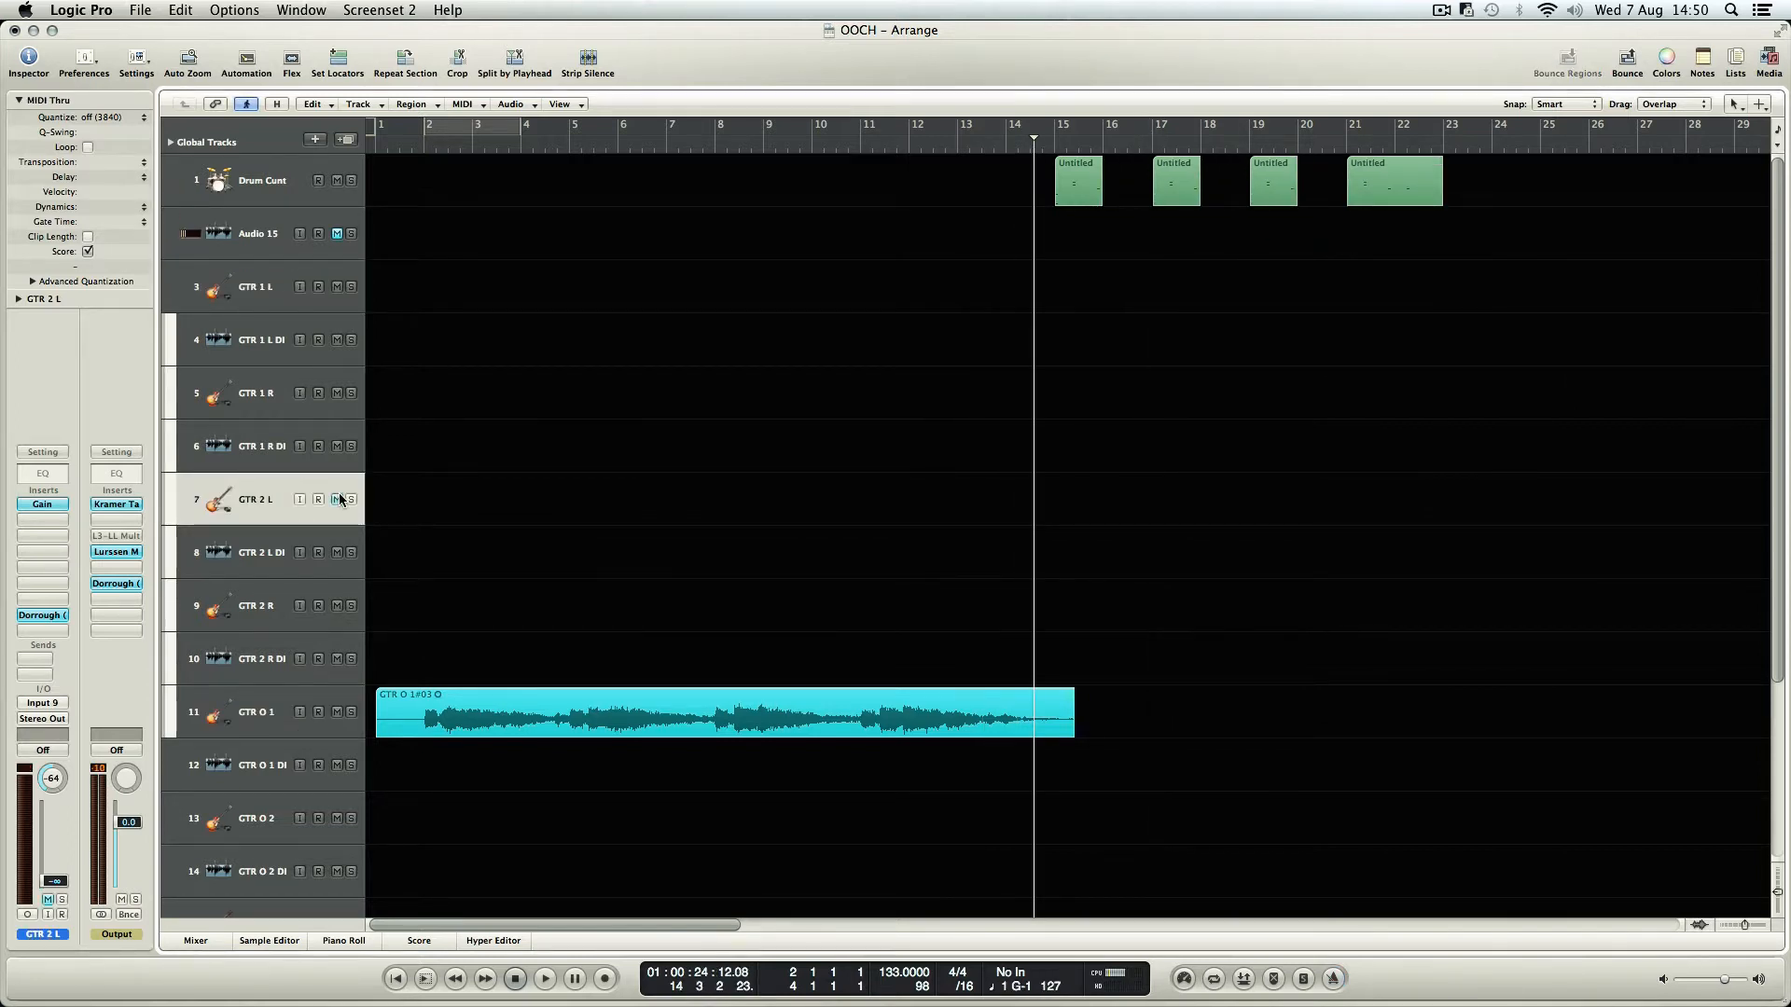
left_click_drag(1790, 34, 569, 21)
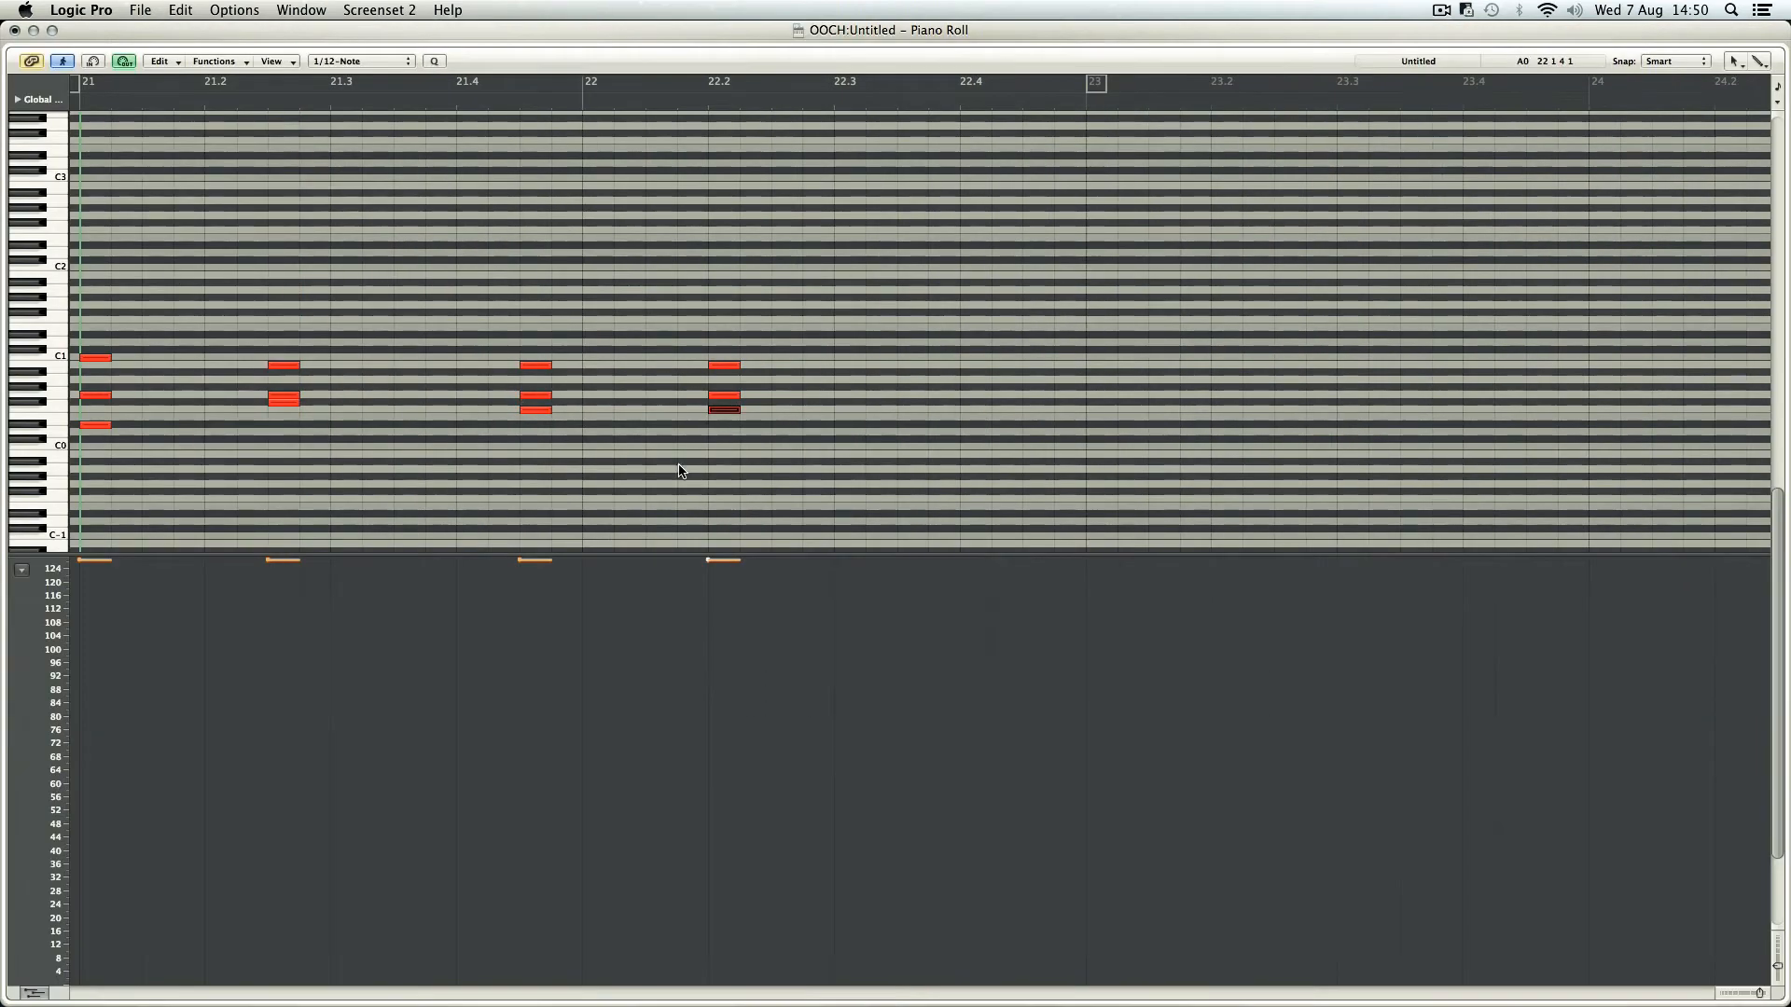
left_click_drag(439, 38, 1790, 140)
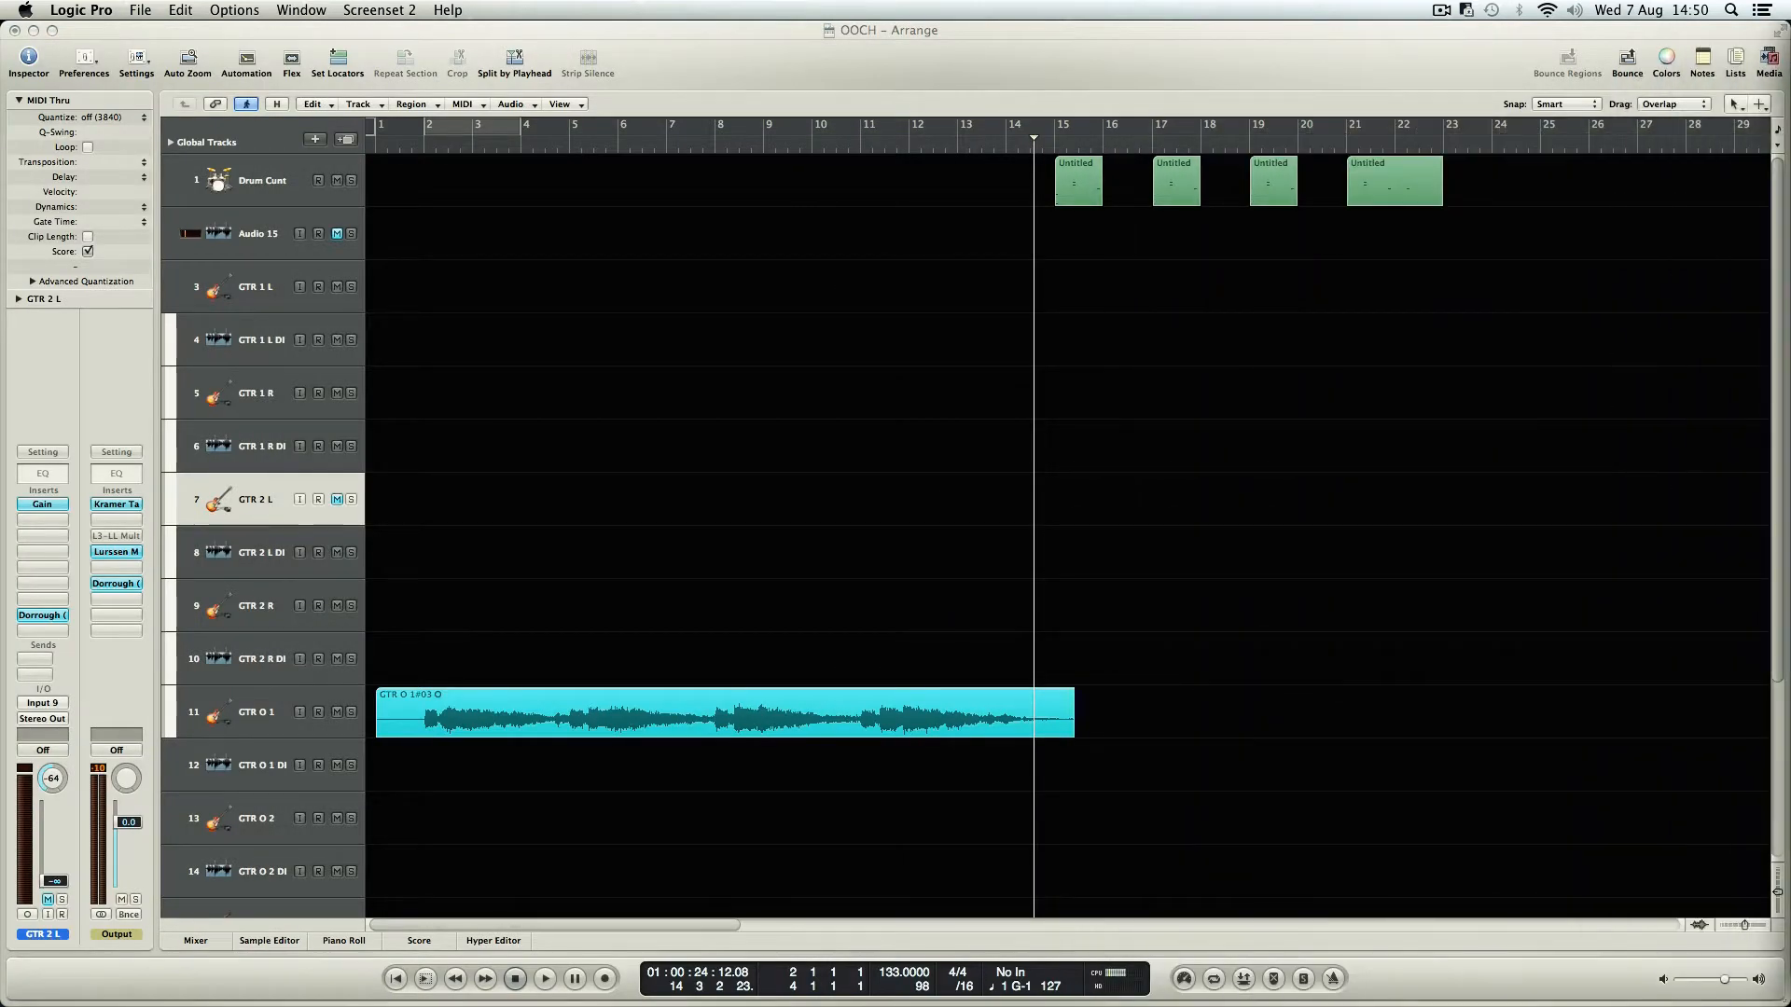
- Record successive takes on the GTR 2 L track from around bar 14, running past the last drum region at bar 23
left_click(231, 297)
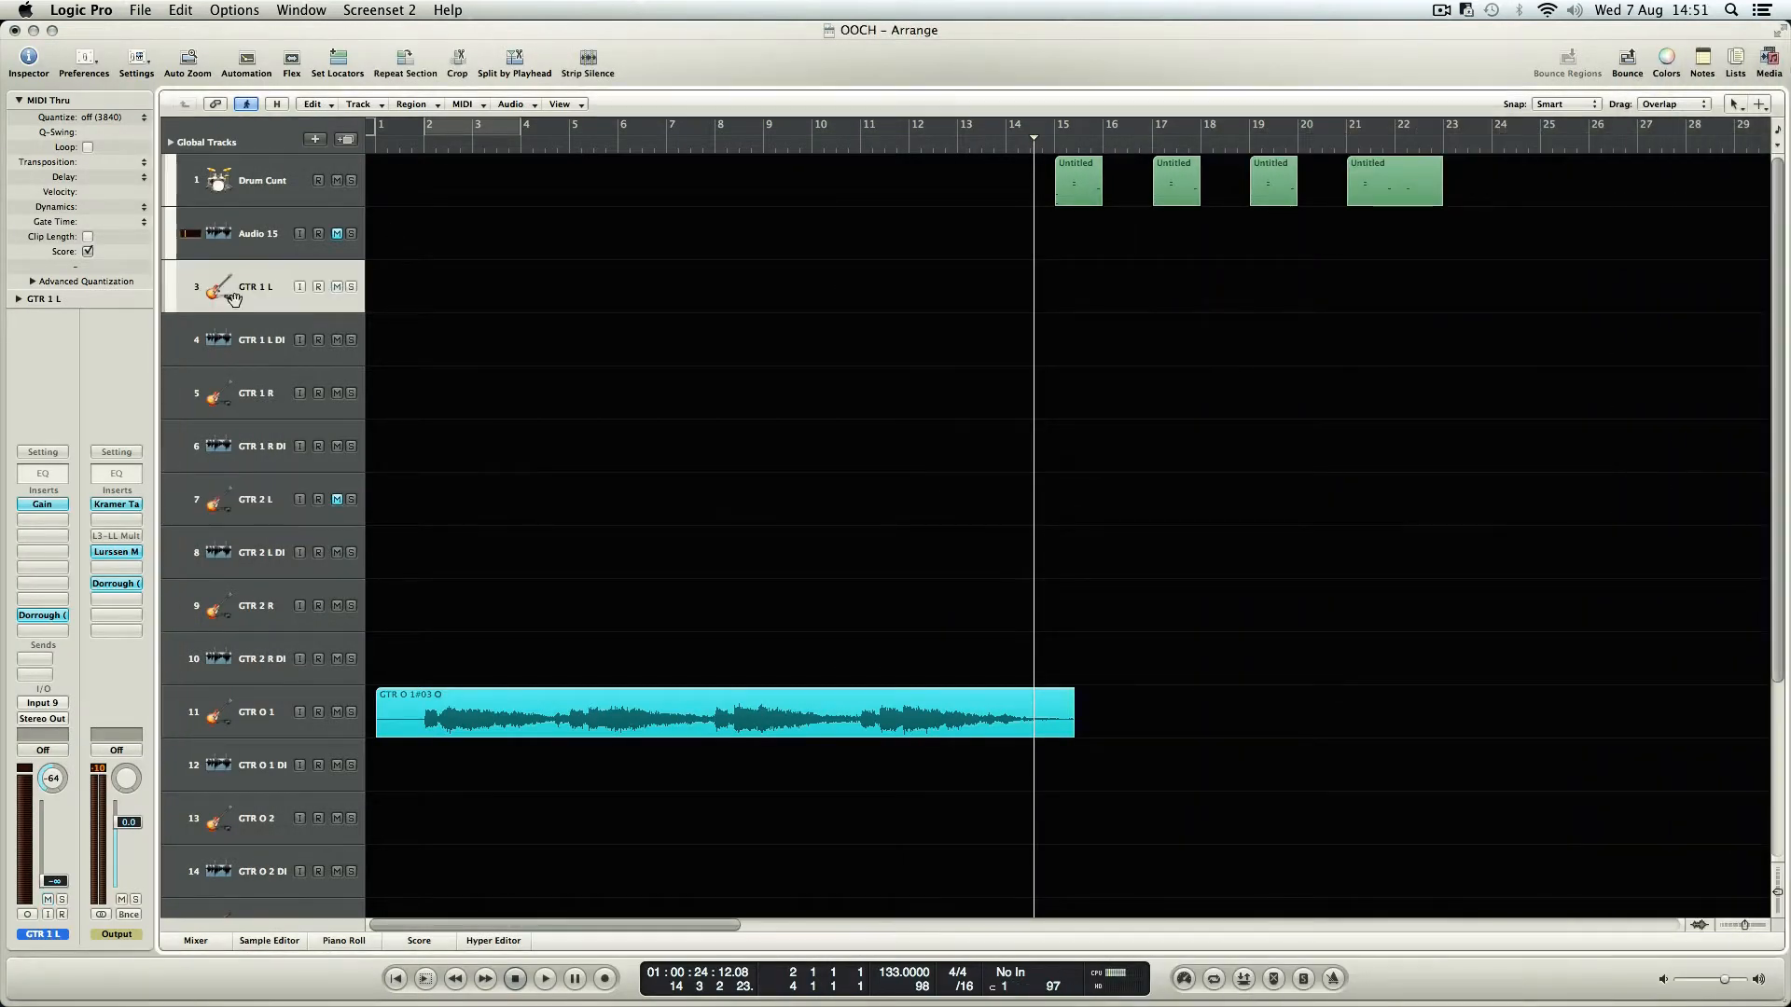
left_click(250, 516)
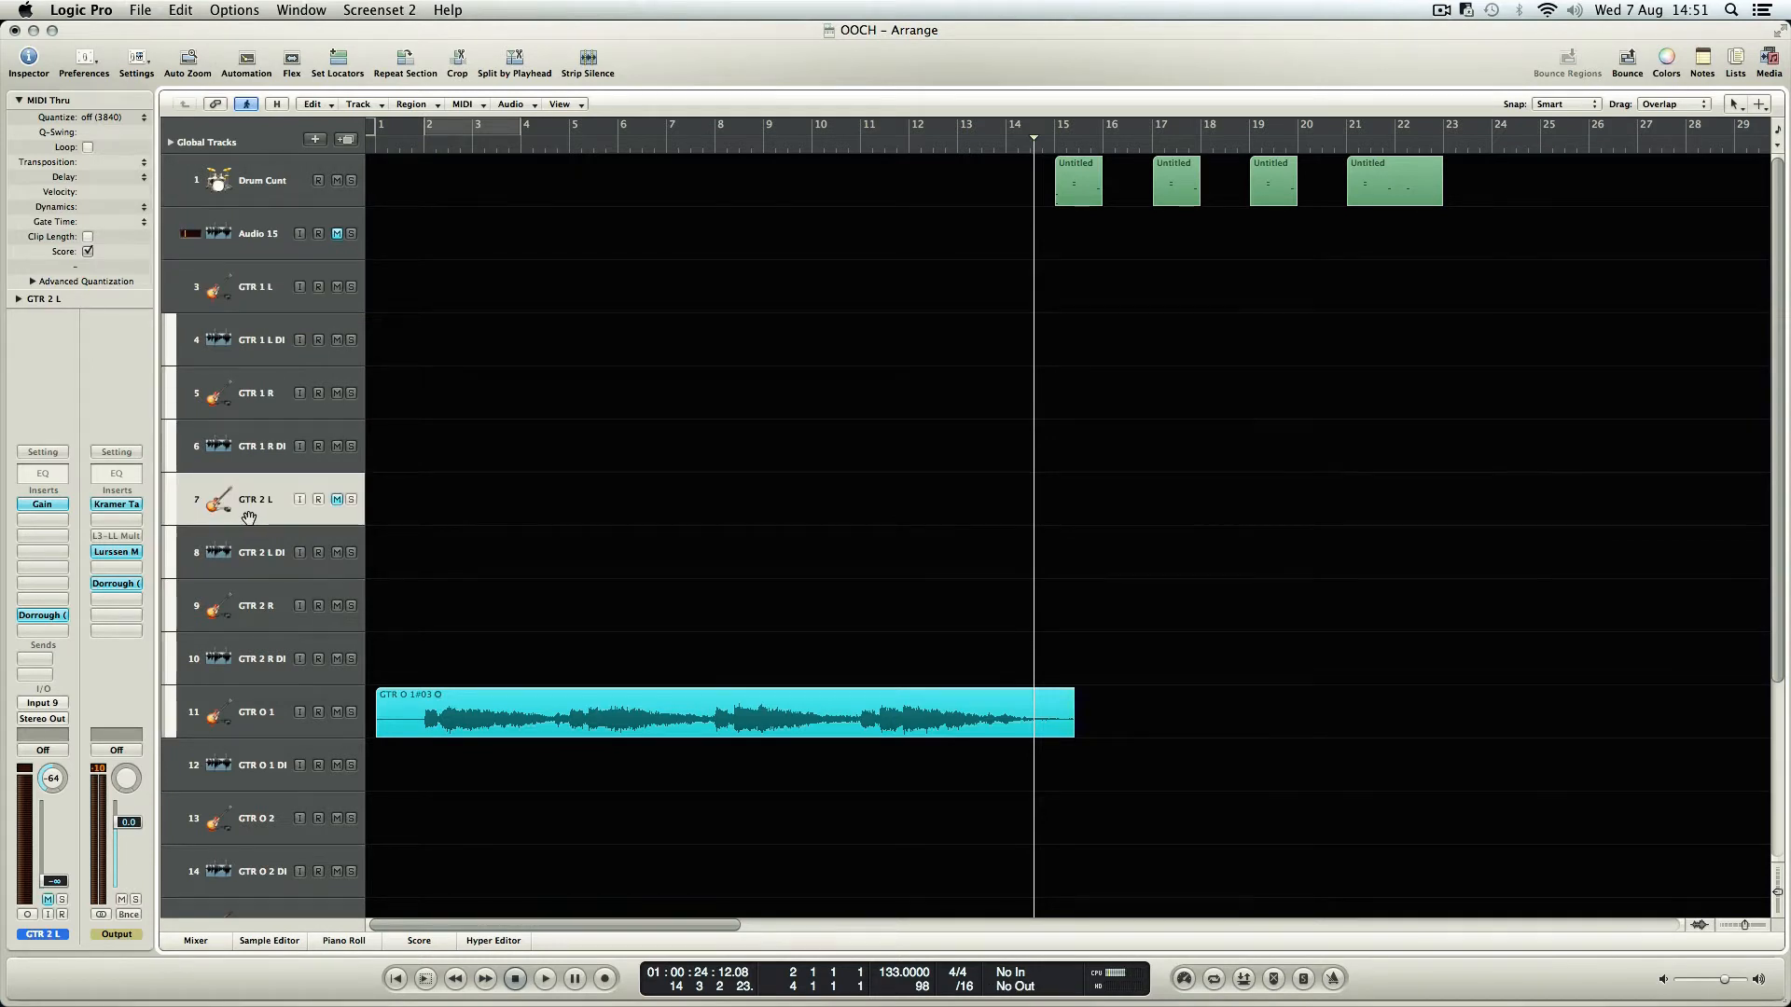
key("r")
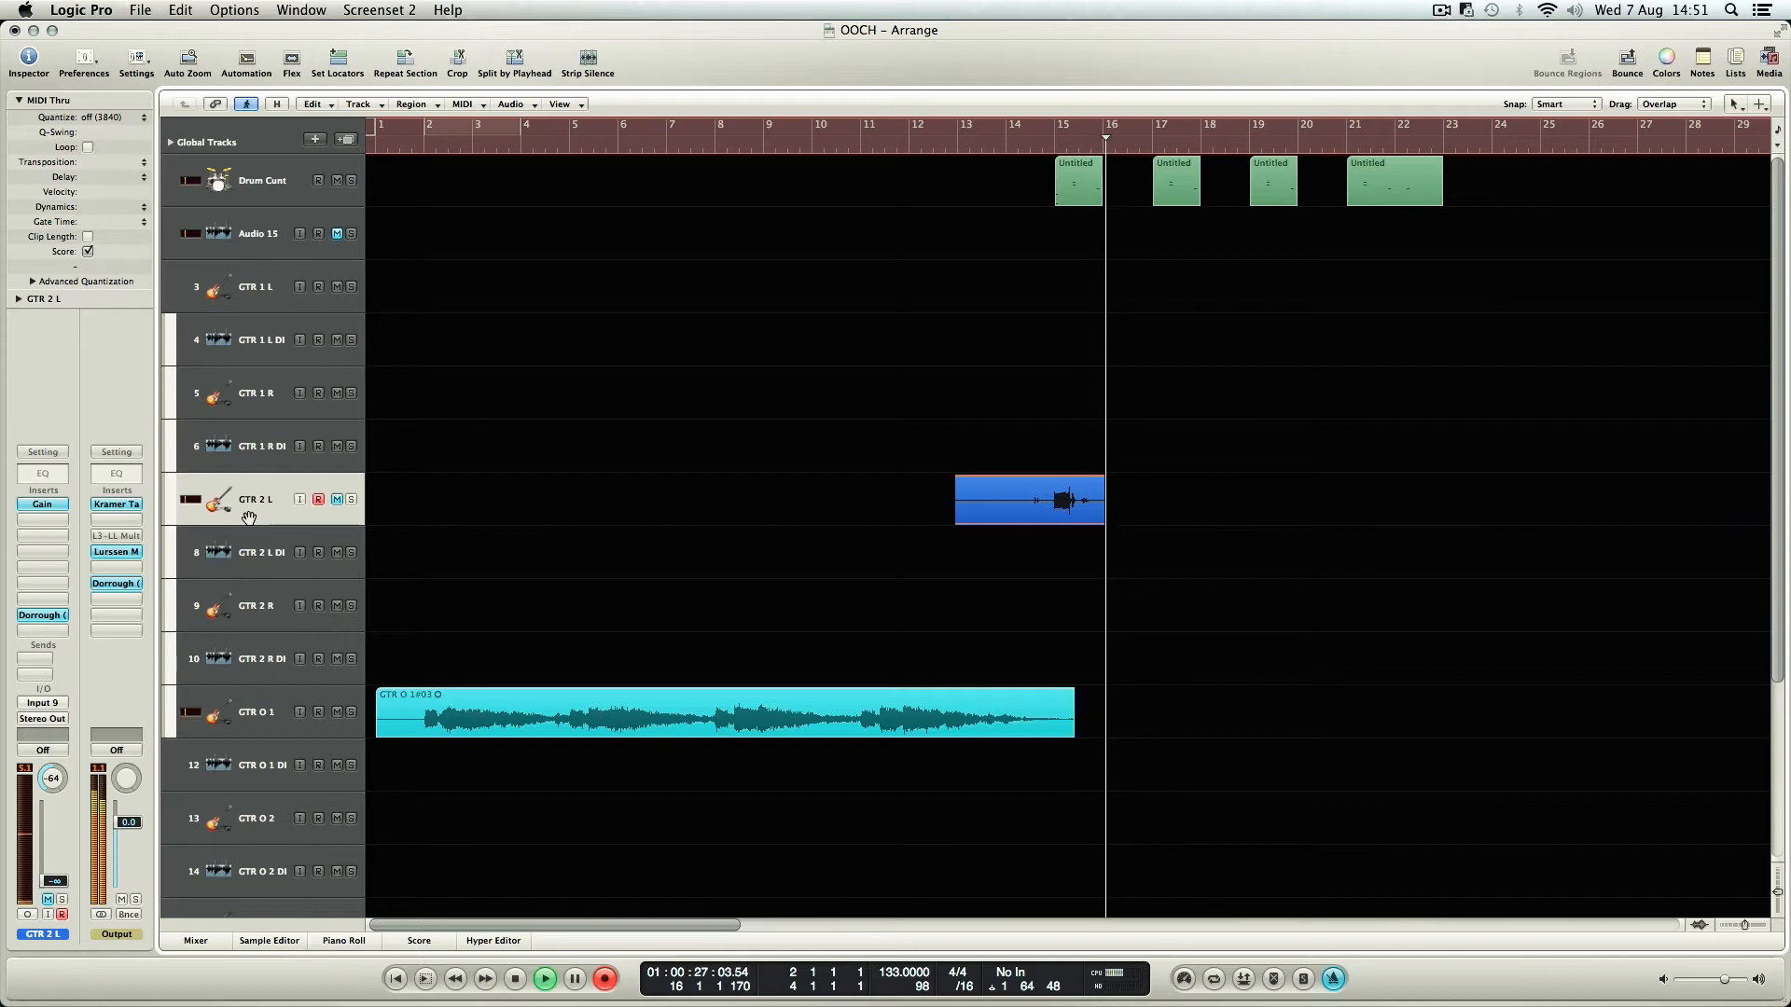
key("space")
left_click(1018, 140)
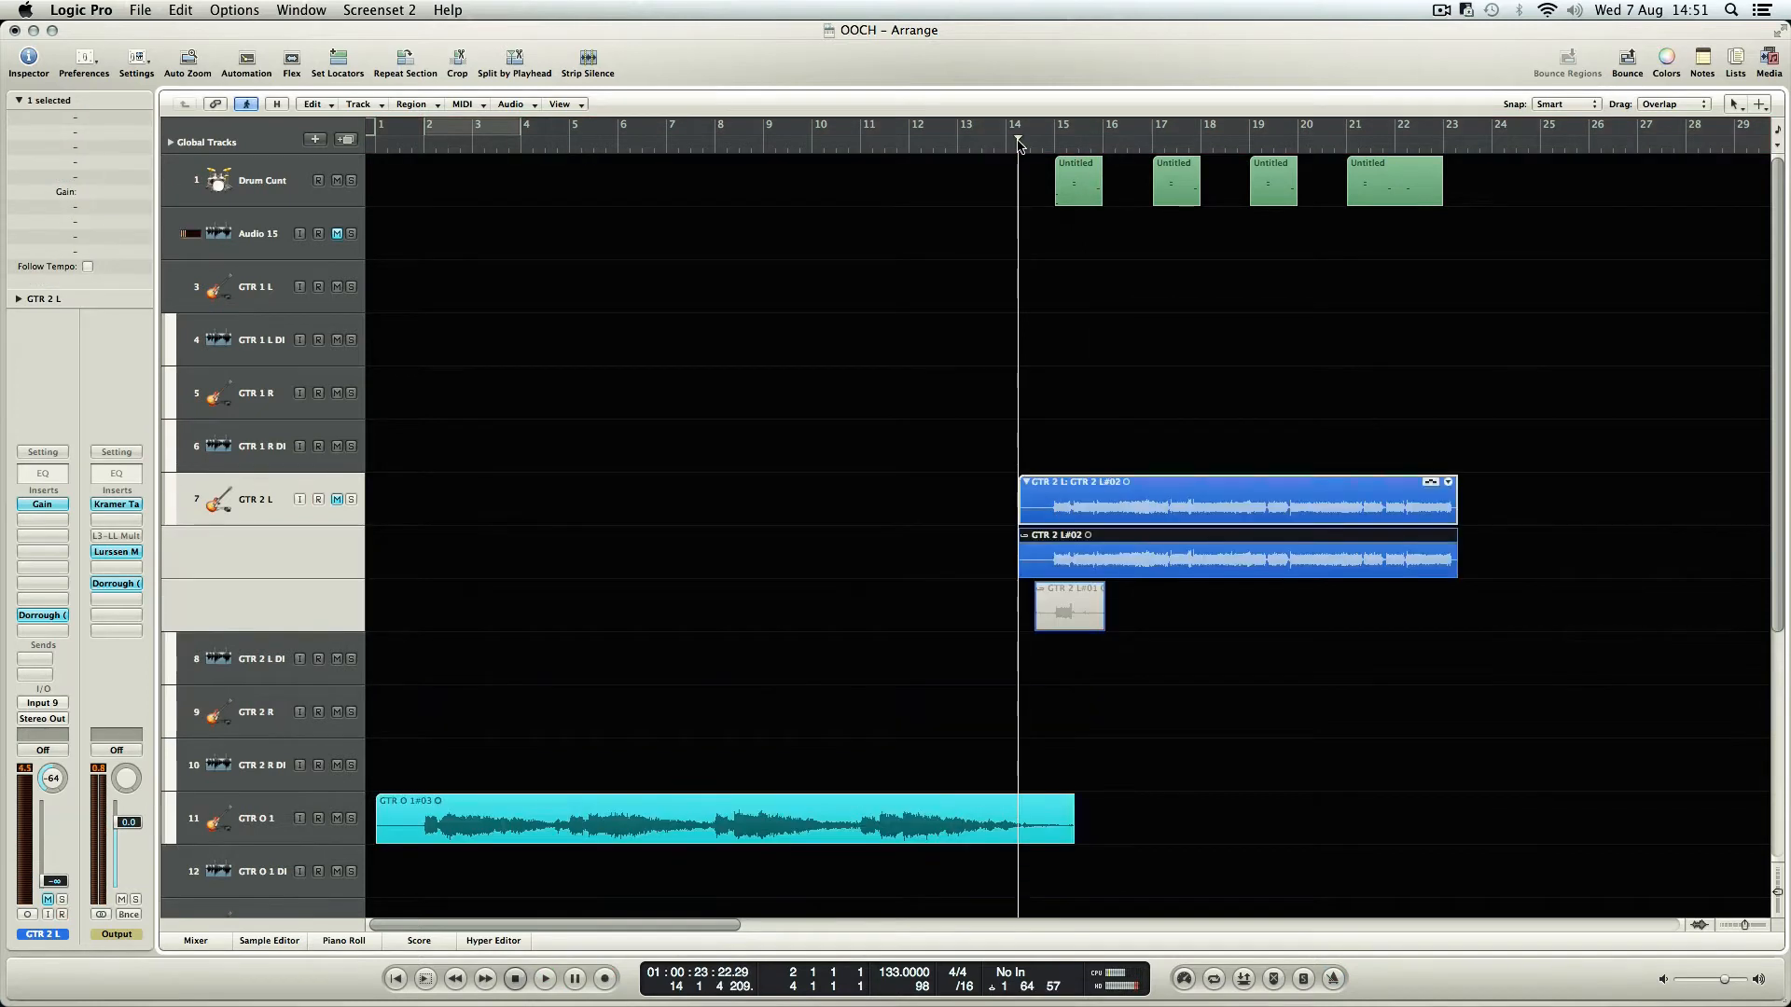
key("r")
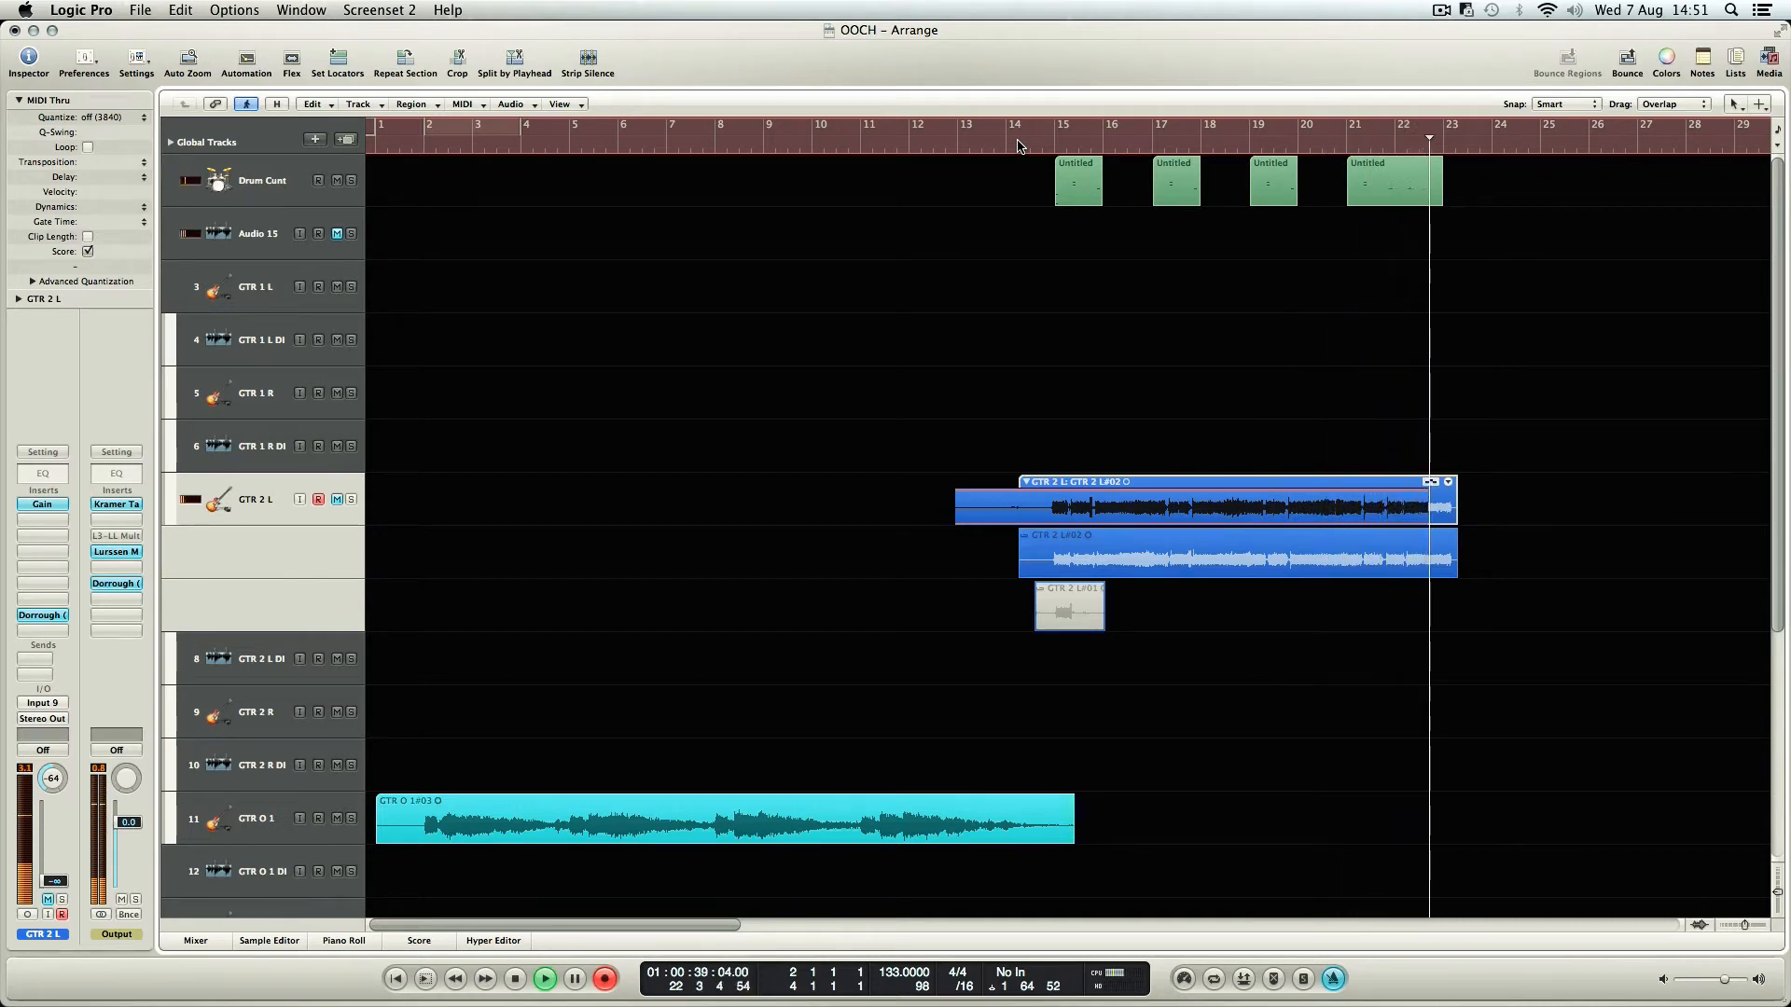
key("space")
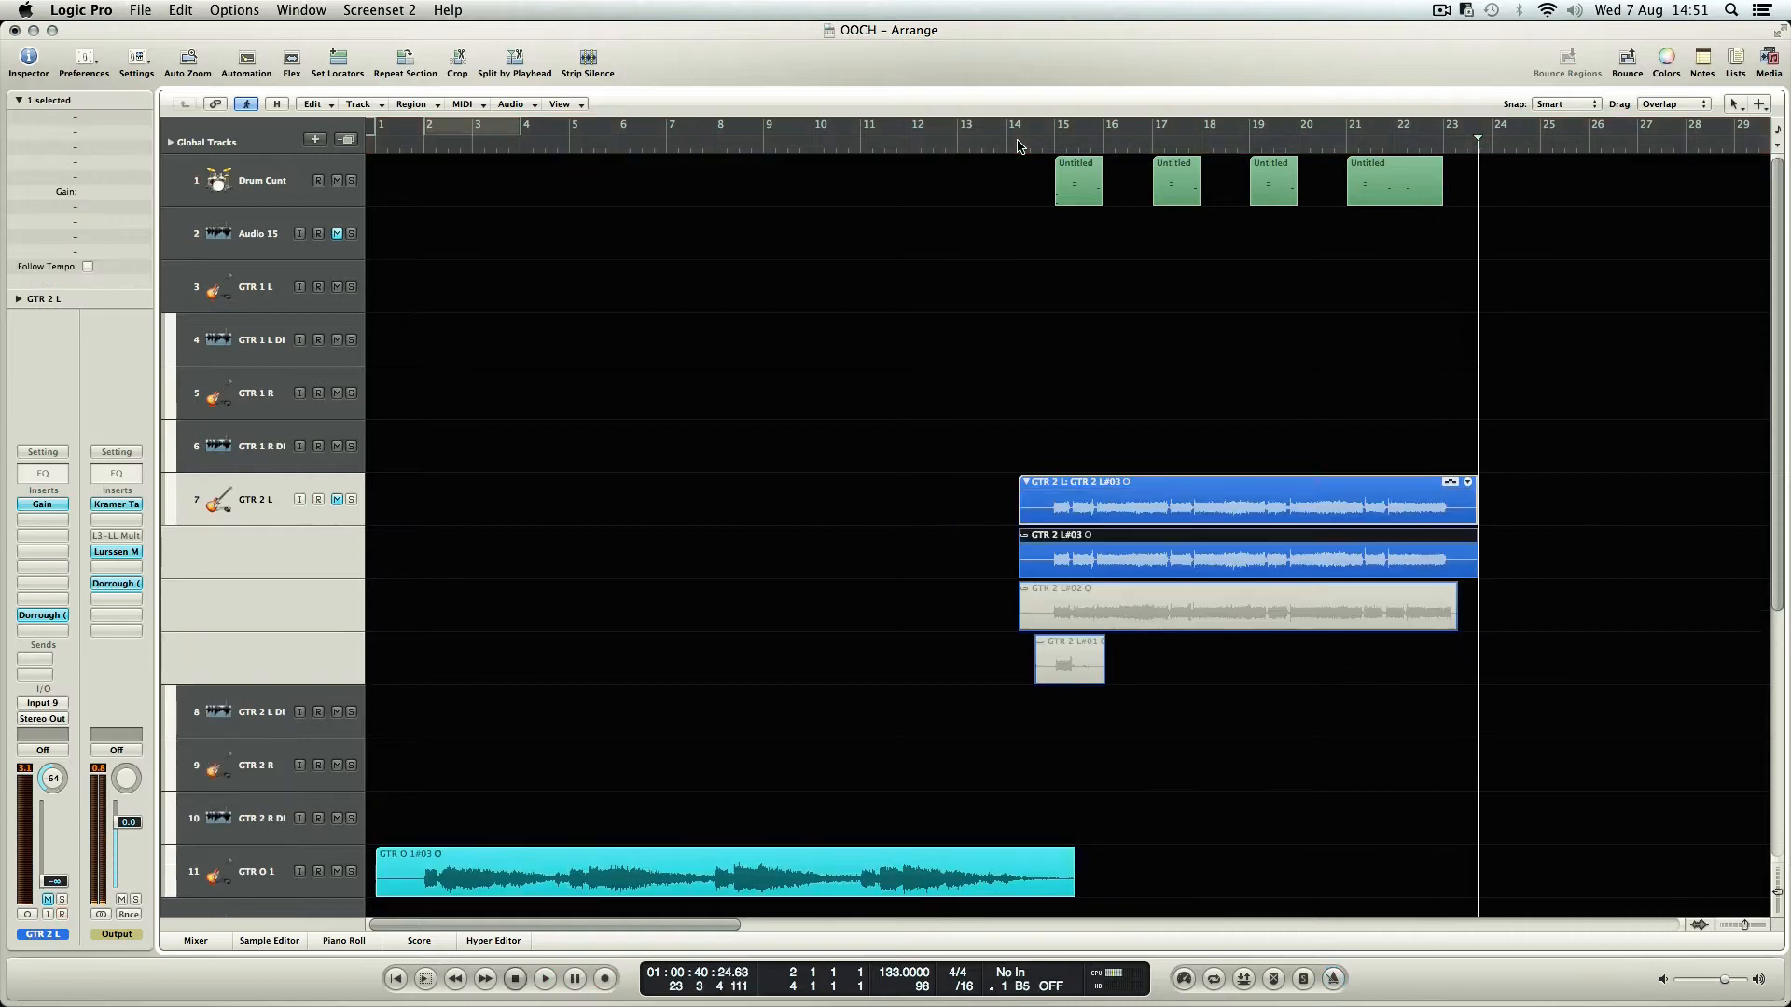
- Collapse the GTR 2 L take folder, then record the matching part on GTR 2 R from around bar 14 and unmute it
left_click(1017, 145)
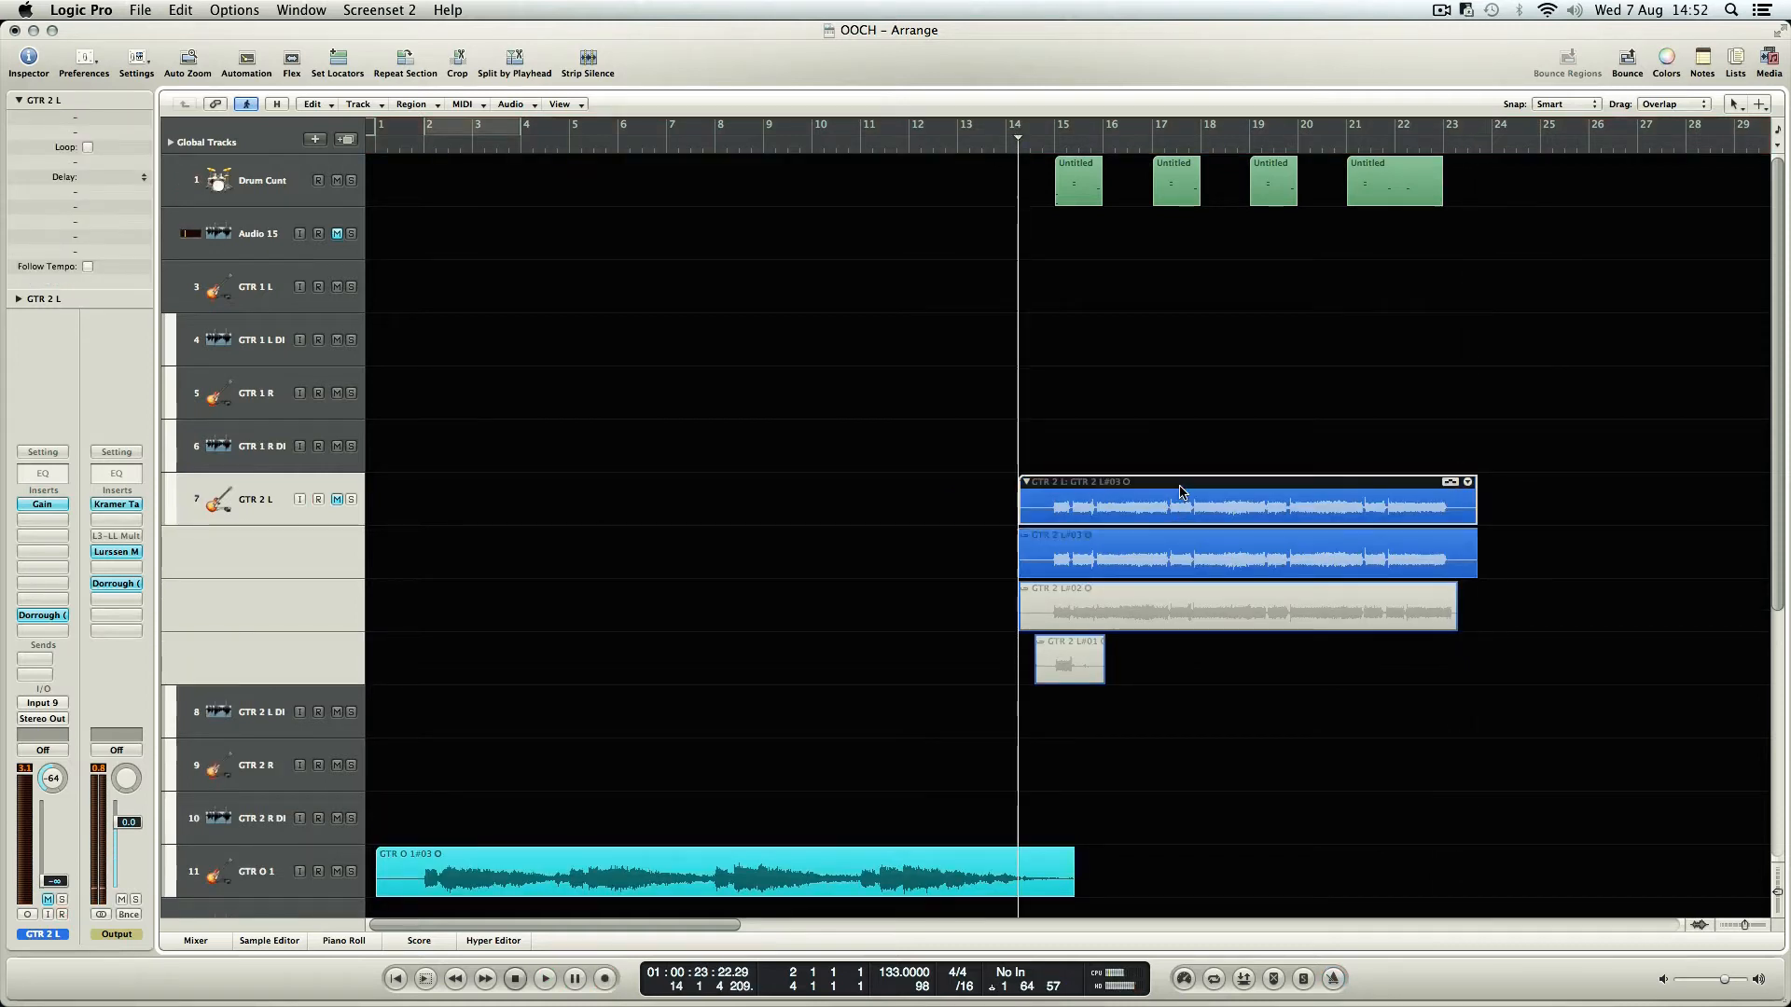
double_click(1180, 491)
left_click(238, 600)
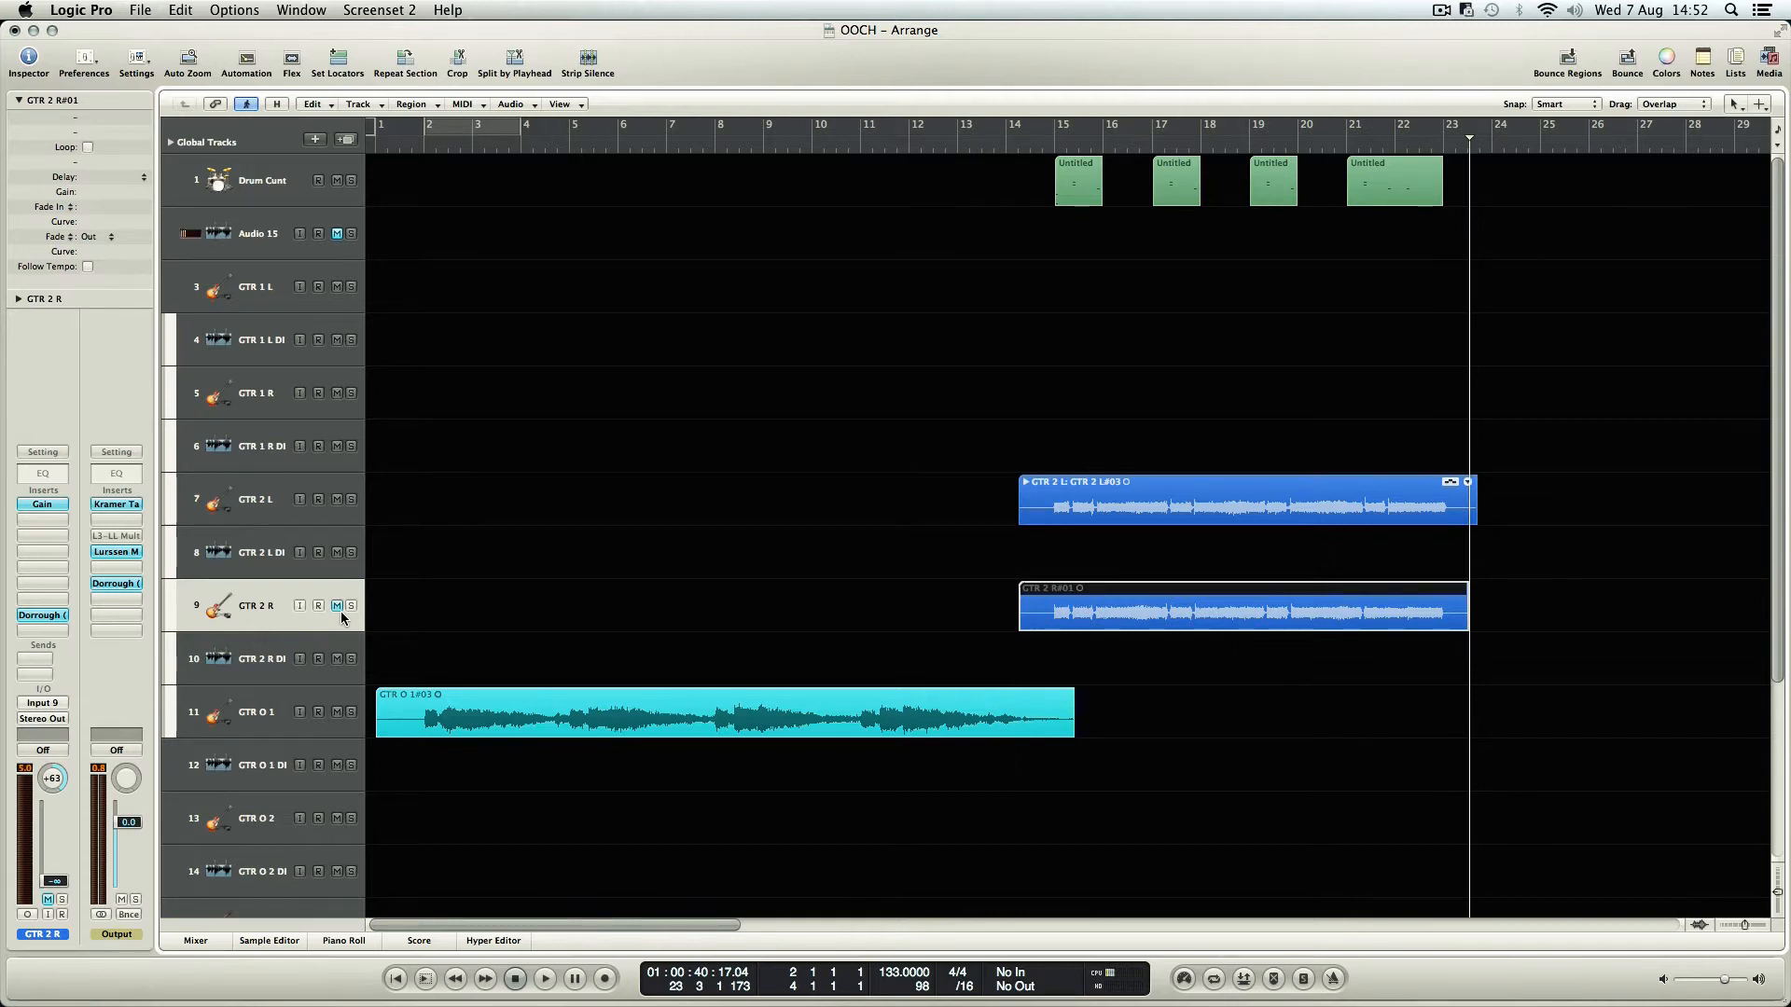
left_click(336, 607)
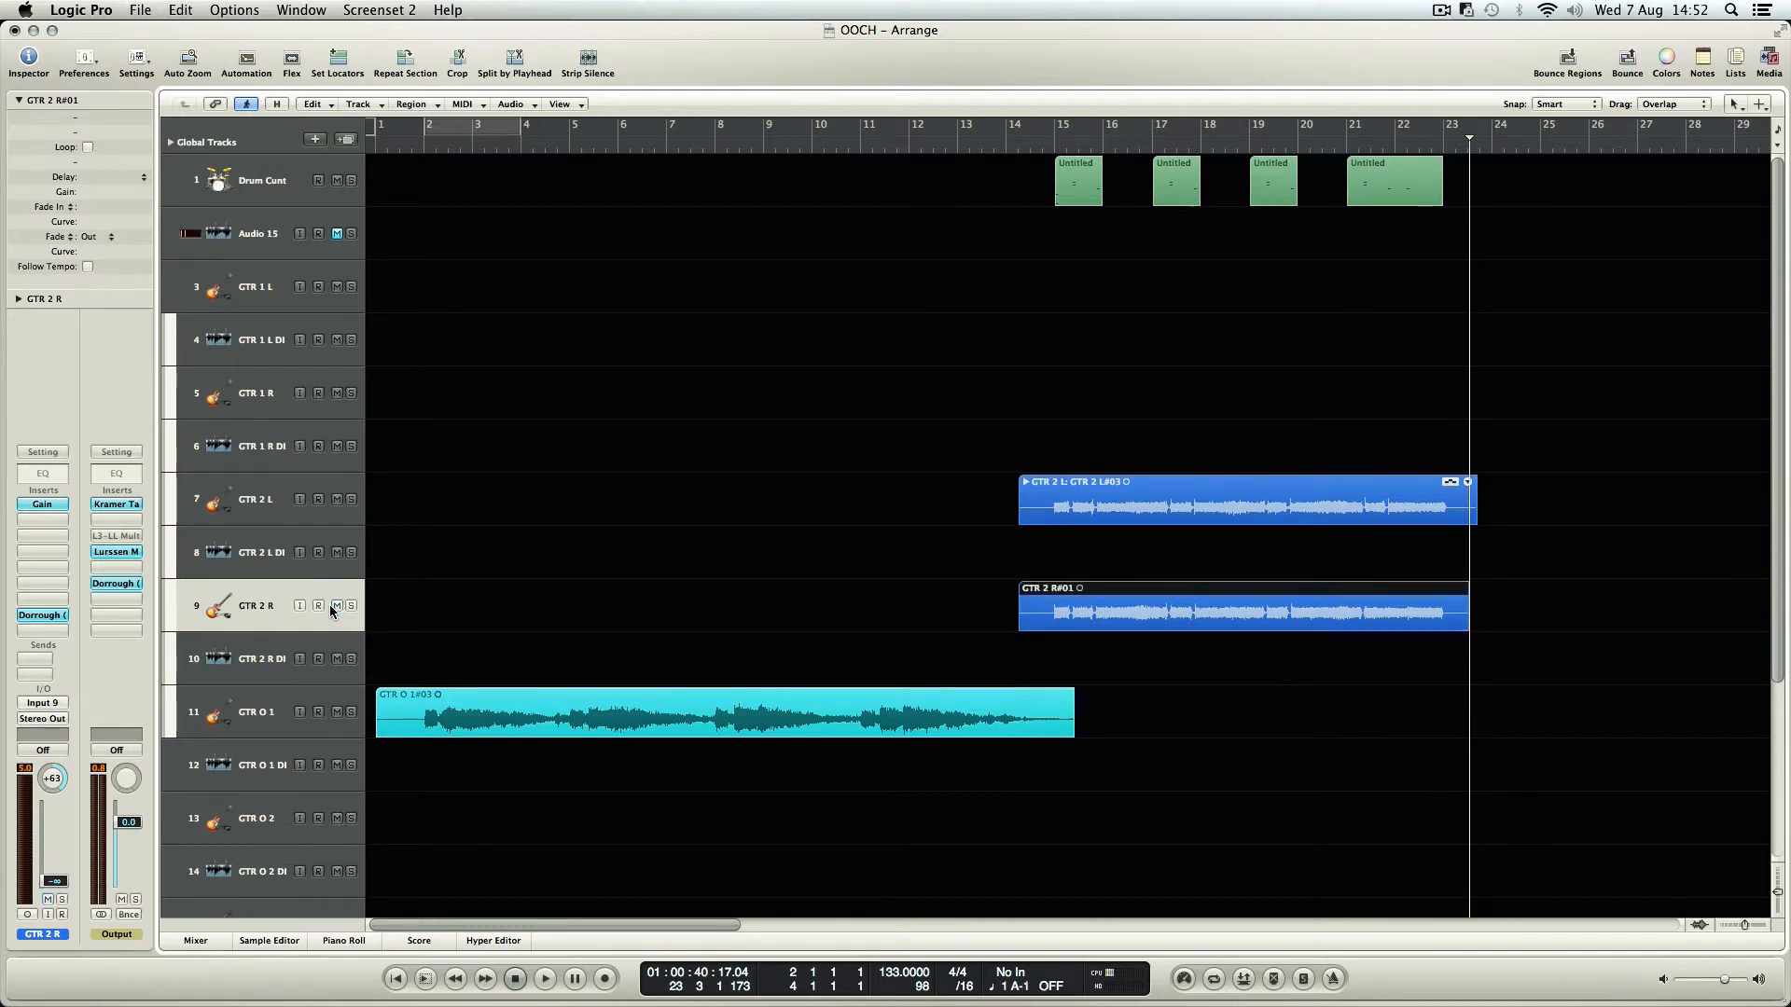
- Play back the GTR 2 L and GTR 2 R recordings with the drums in screenset 1, and return to screenset 2
key("F11")
key("F11")
key("1")
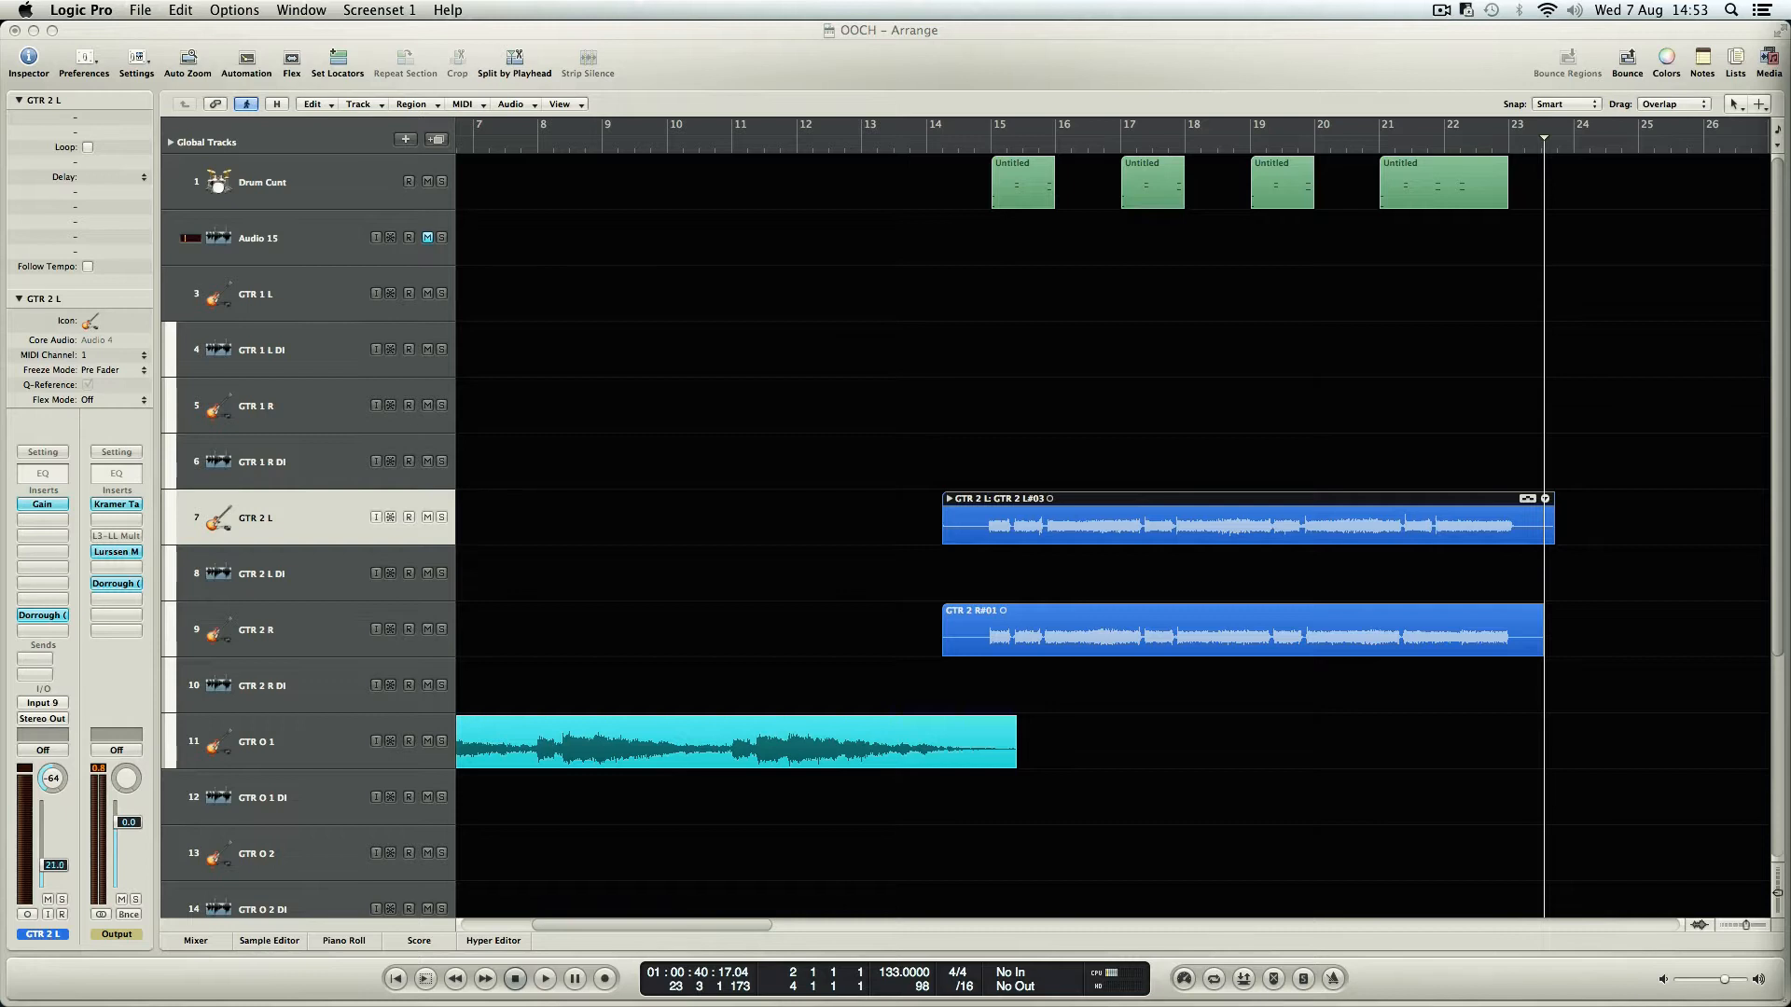
left_click(972, 149)
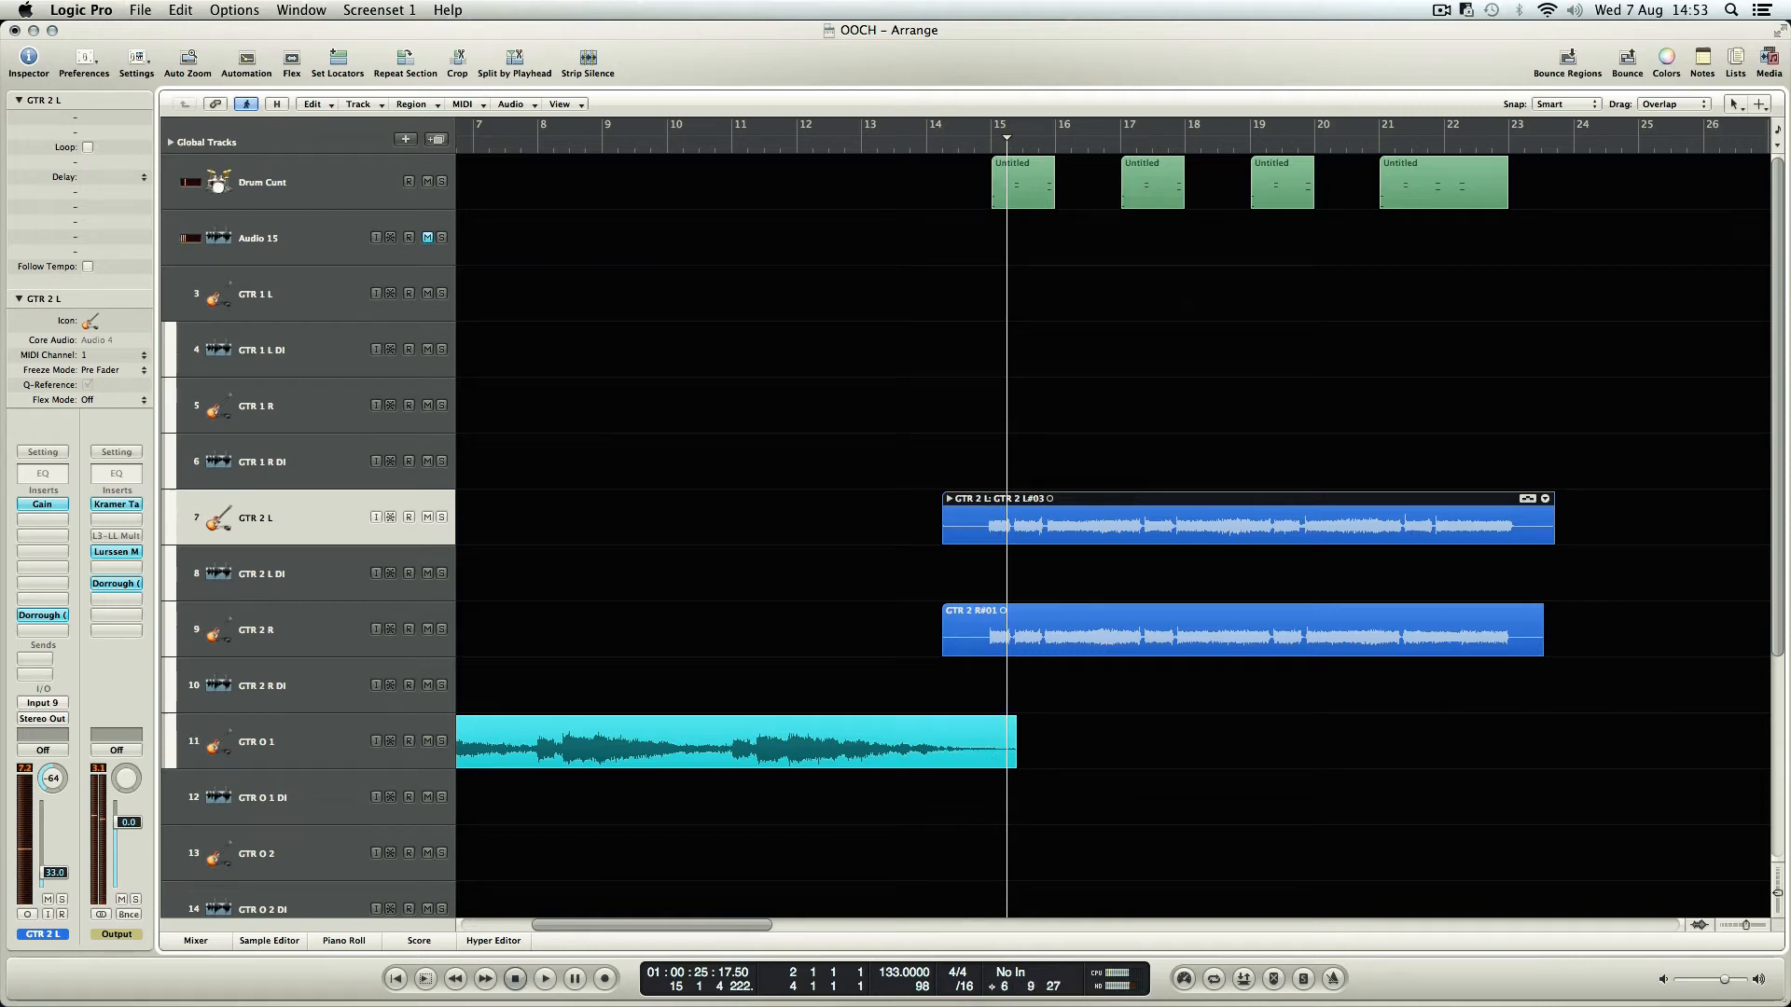
key("space")
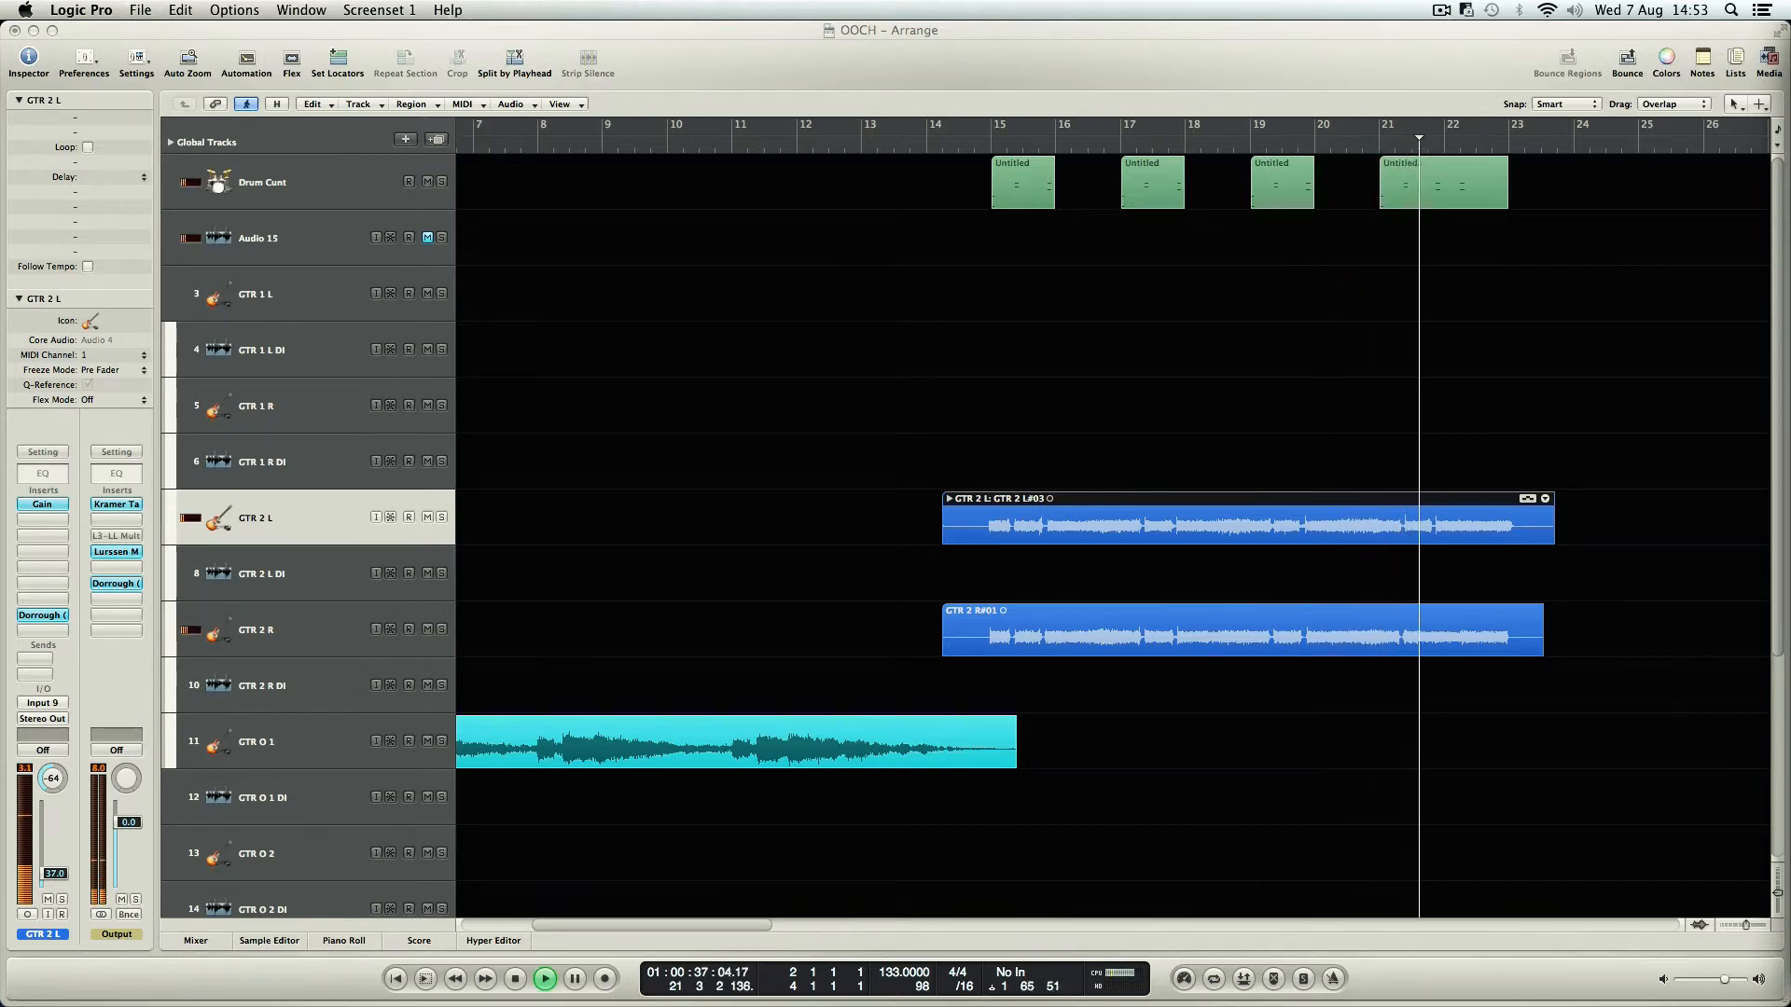
key("space")
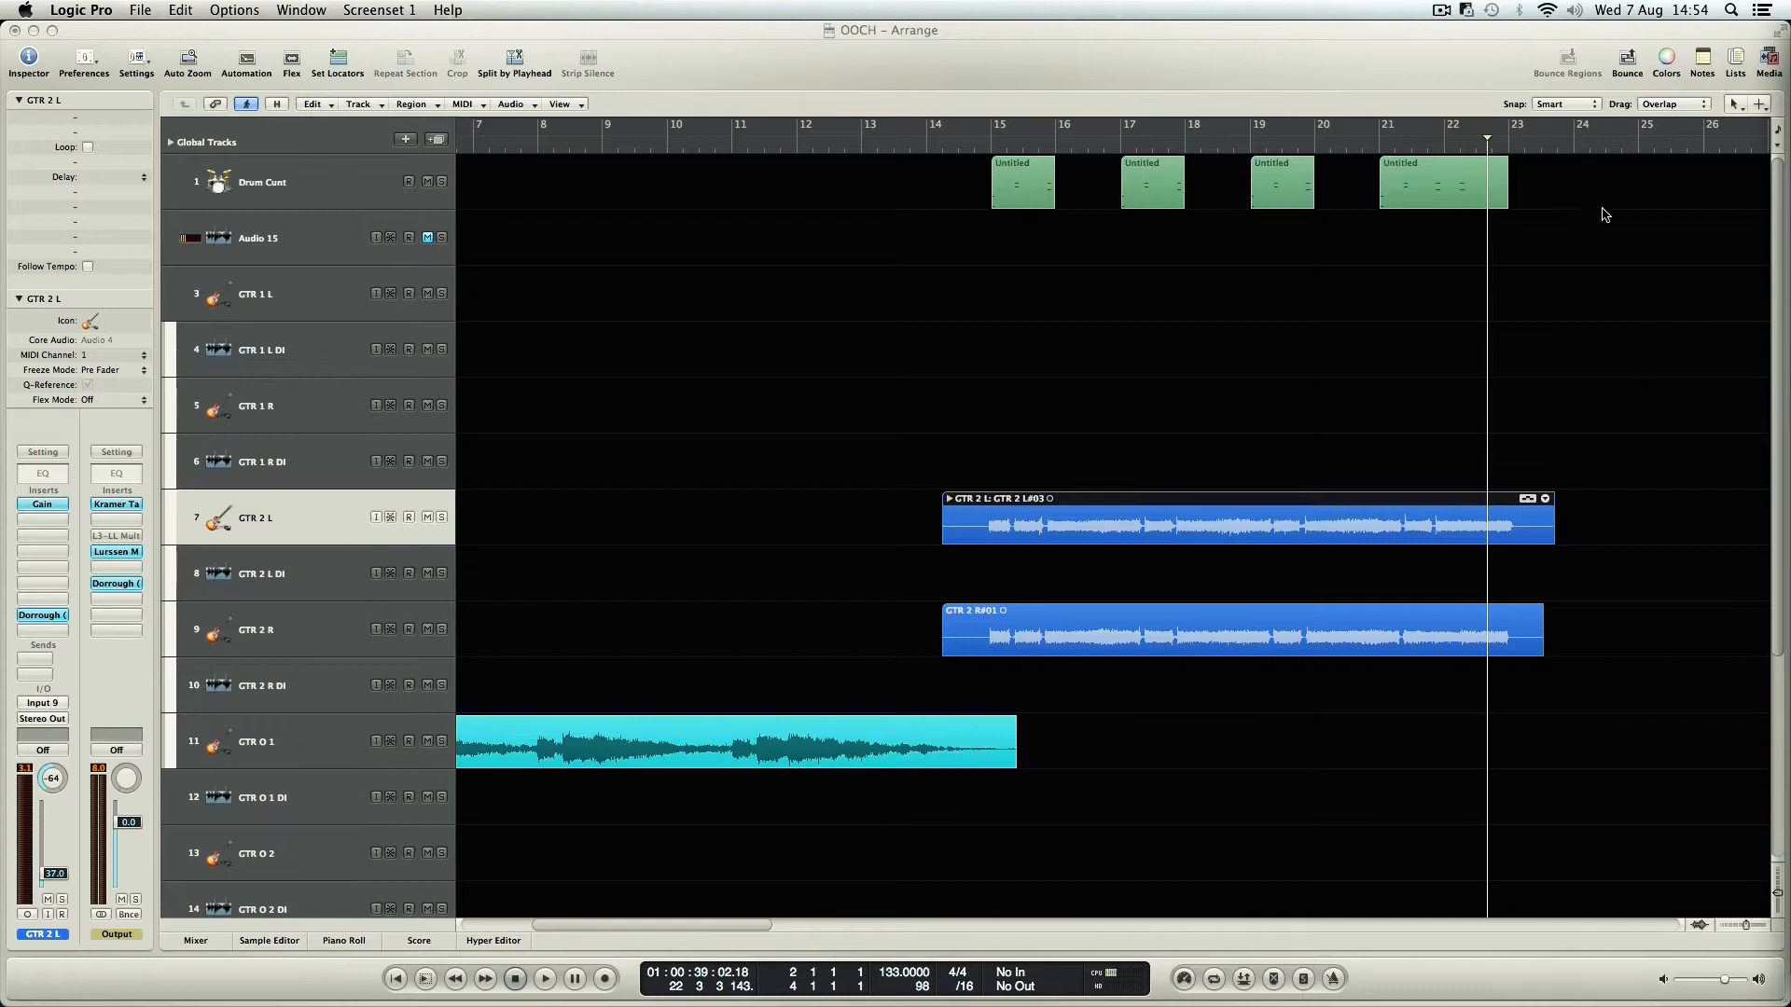
key("2")
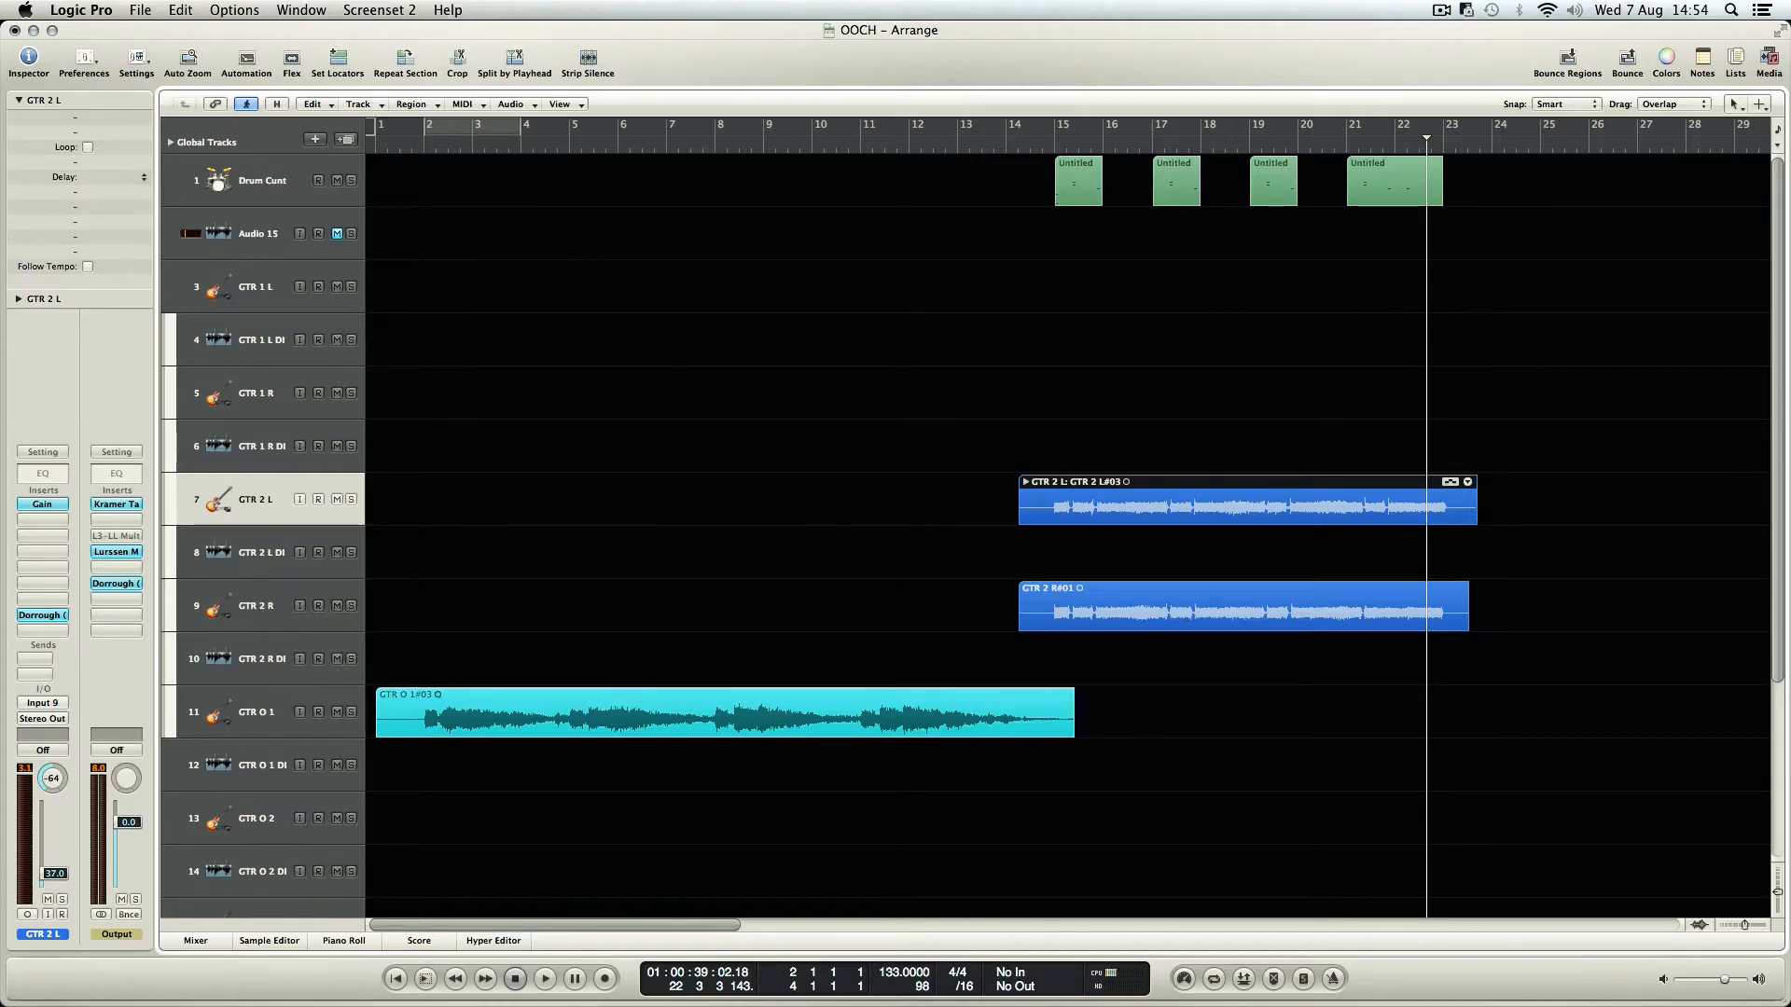
key("super+6")
left_click_drag(328, 44, 1003, 544)
double_click(1004, 545)
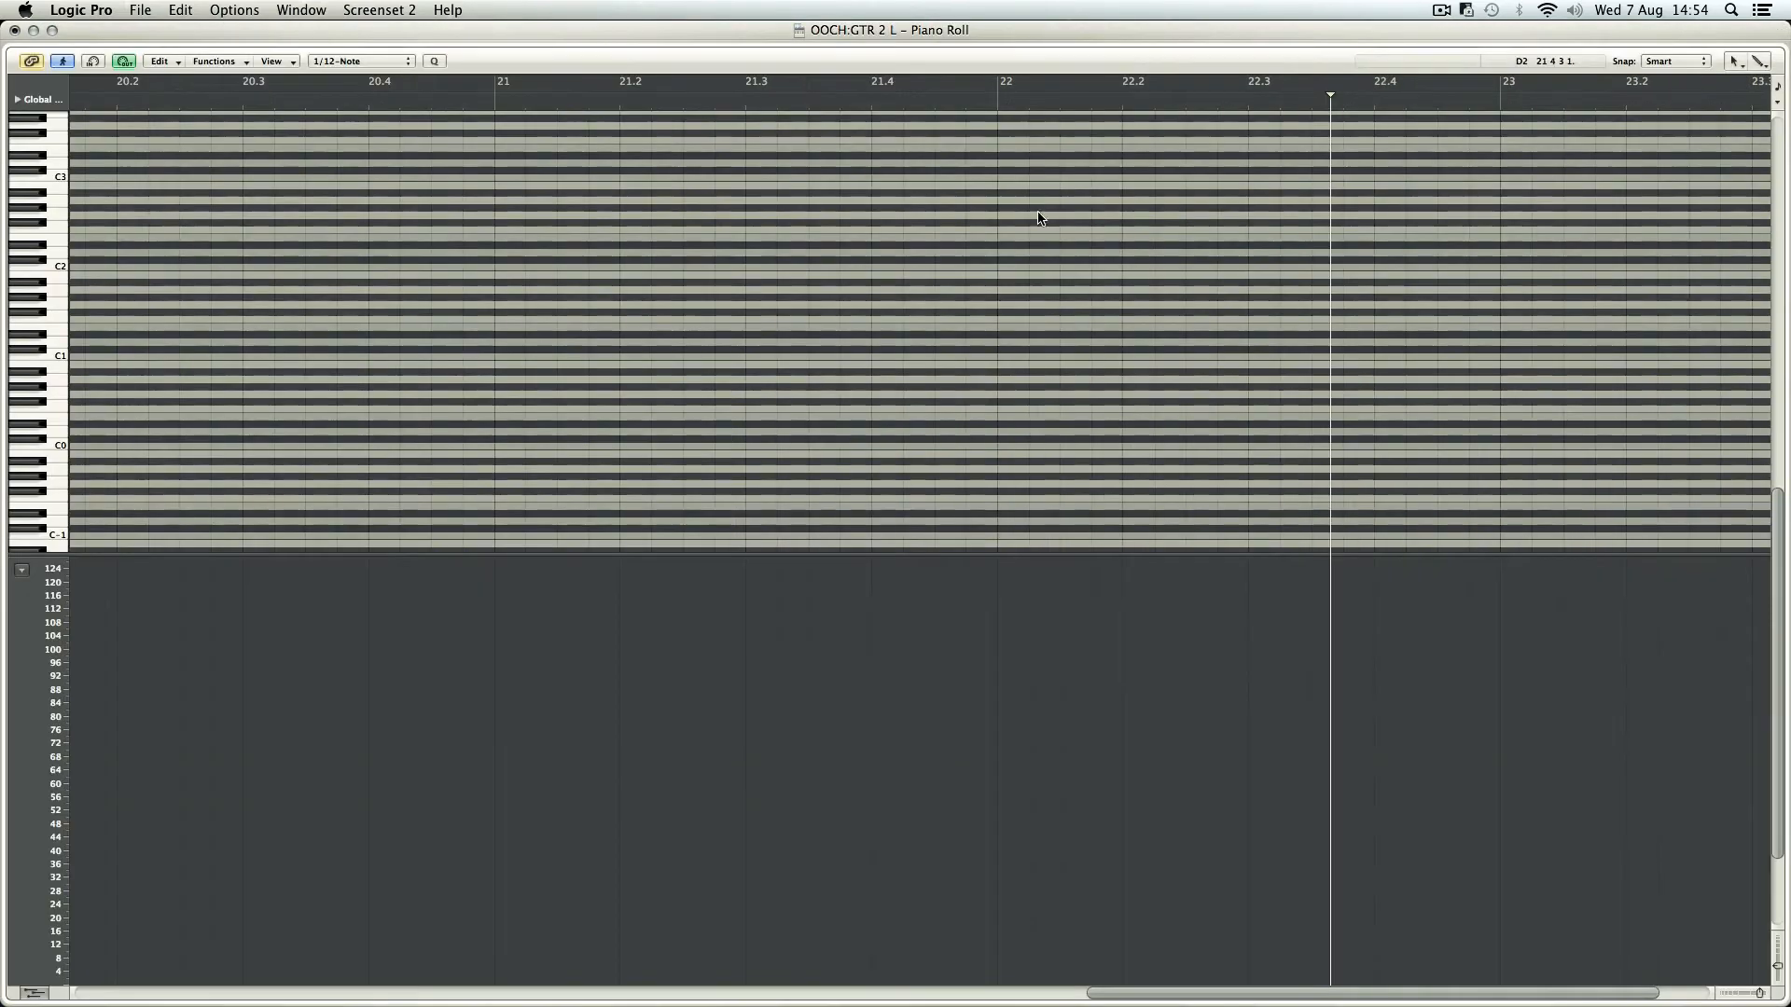
double_click(921, 36)
key("super+w")
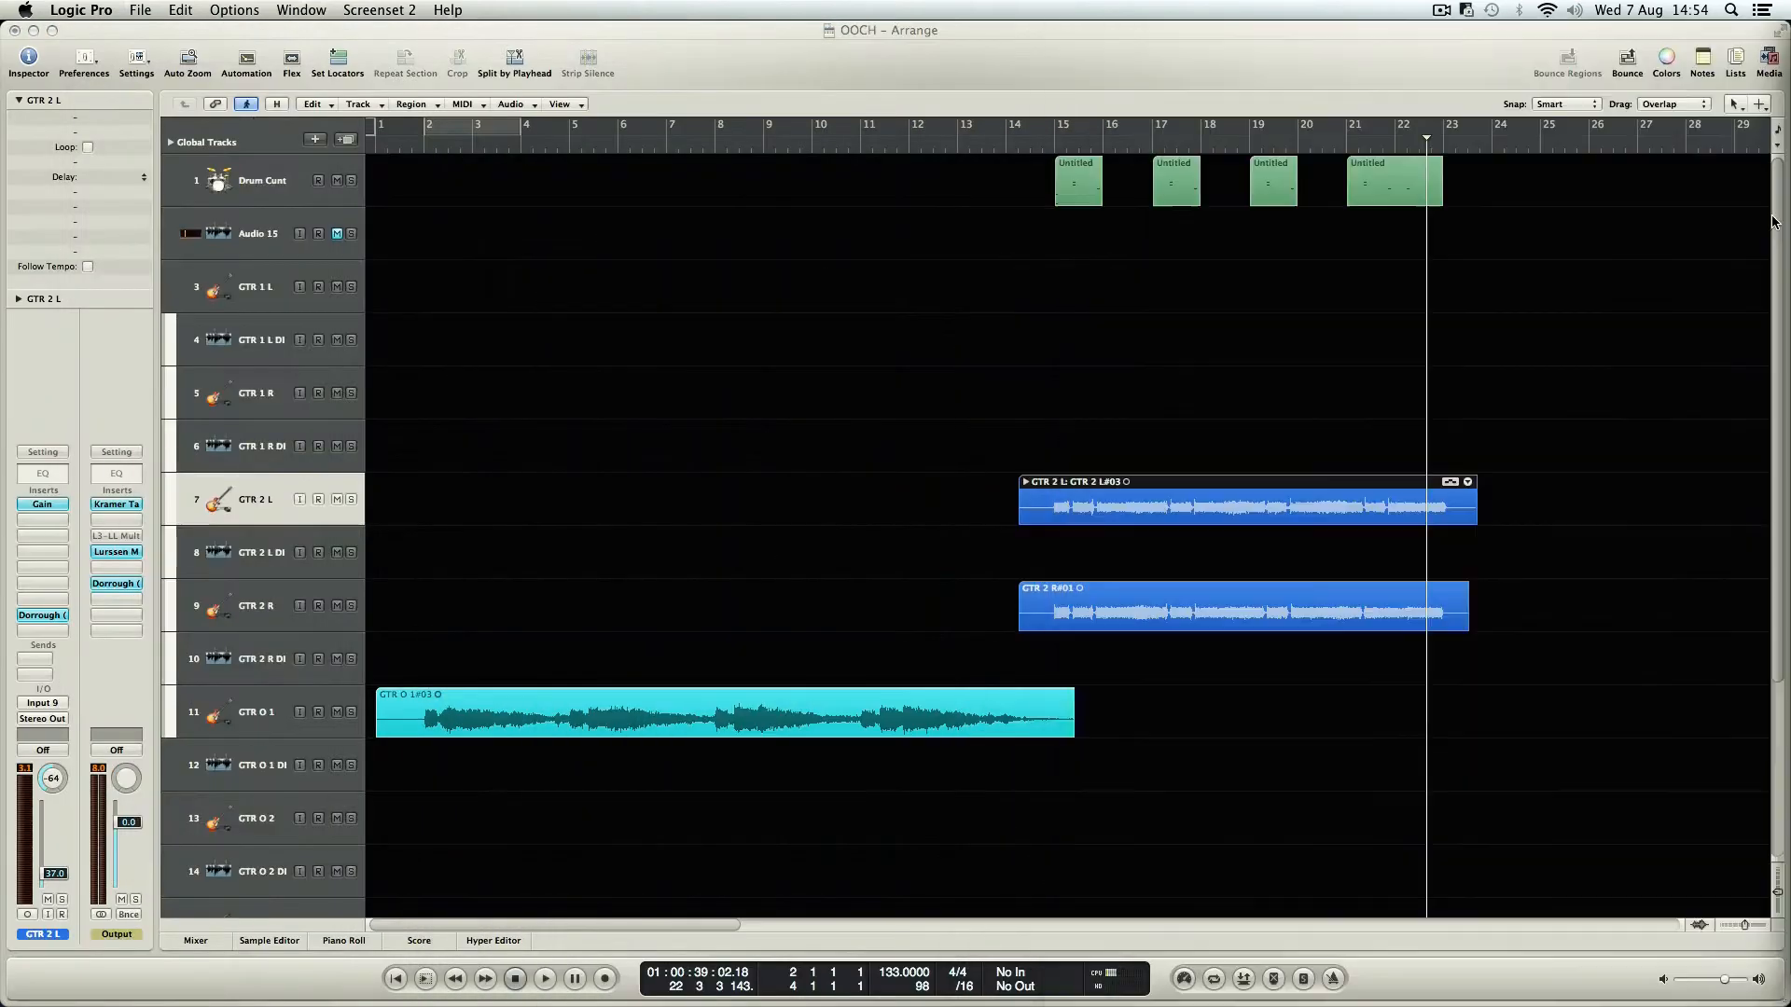
- Create an empty one-bar MIDI region at bar 23 on the drum track, directly after the last drum region
key("Escape")
left_click(1480, 207)
left_click(1480, 182)
key("Escape")
left_click(1483, 179)
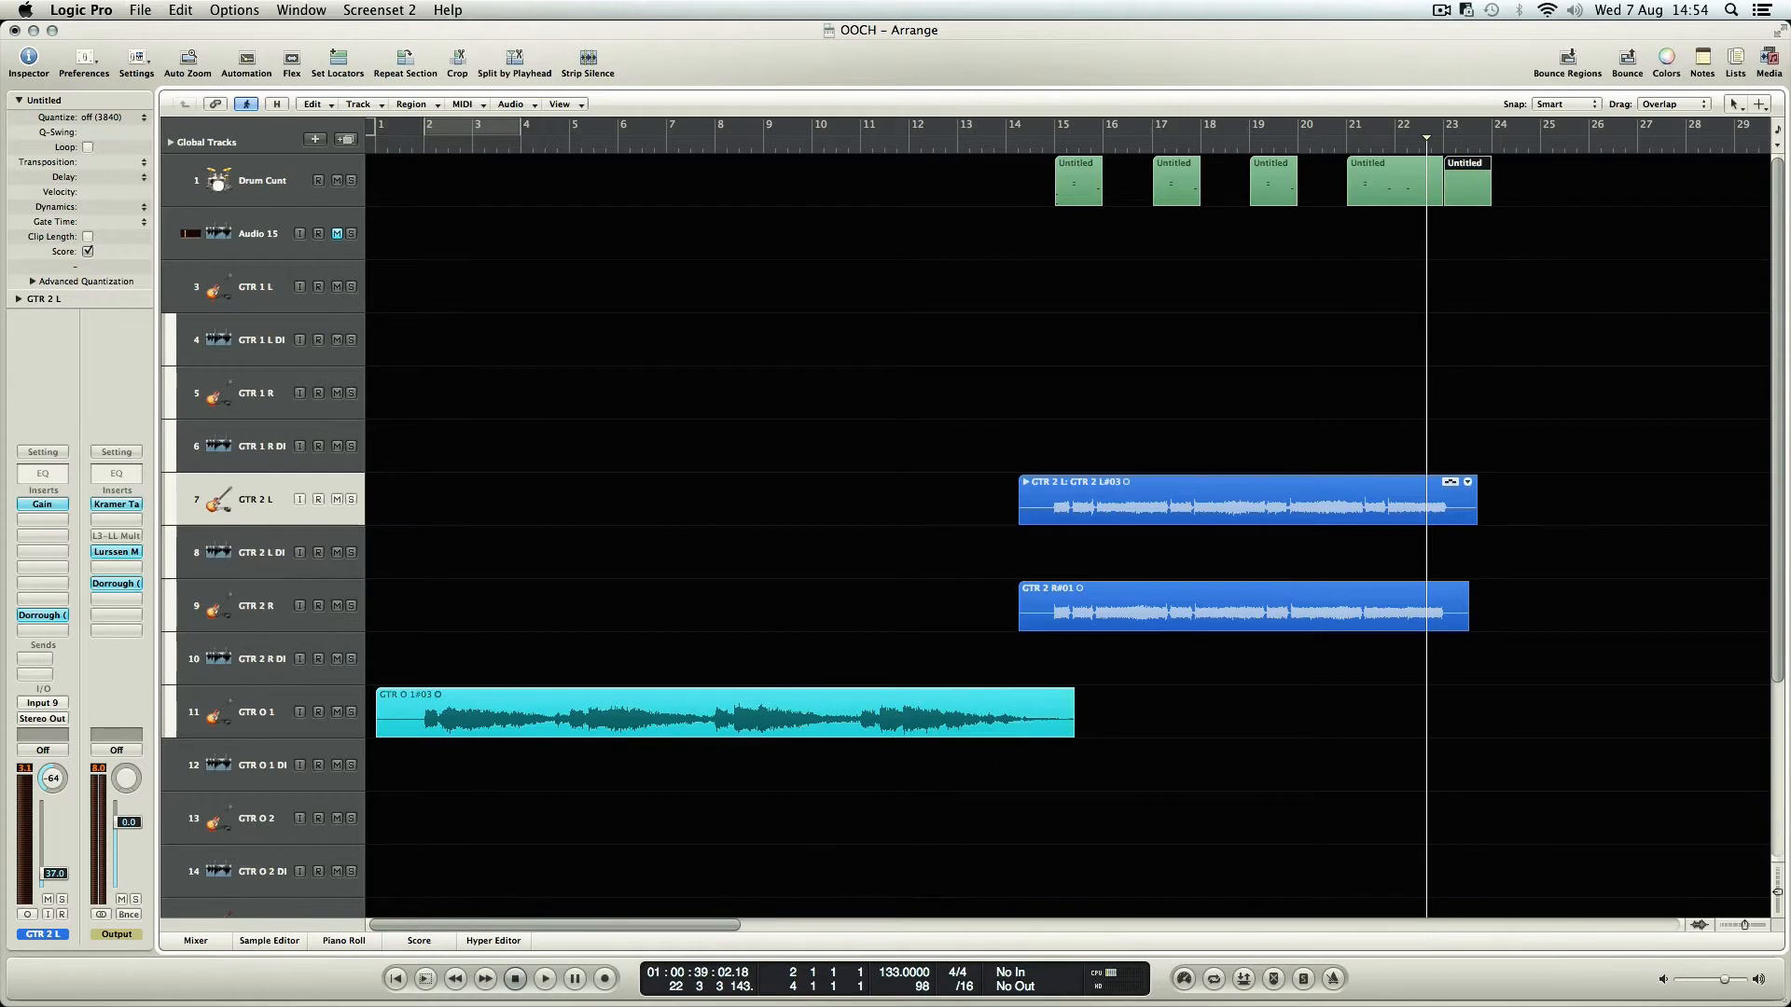
- In the bar 23 region's Piano Roll, enter D1 on beat 3 and B0 on beat 1 and the off-beats of beats 2 and 4
key("super+6")
left_click_drag(1399, 77, 773, 4)
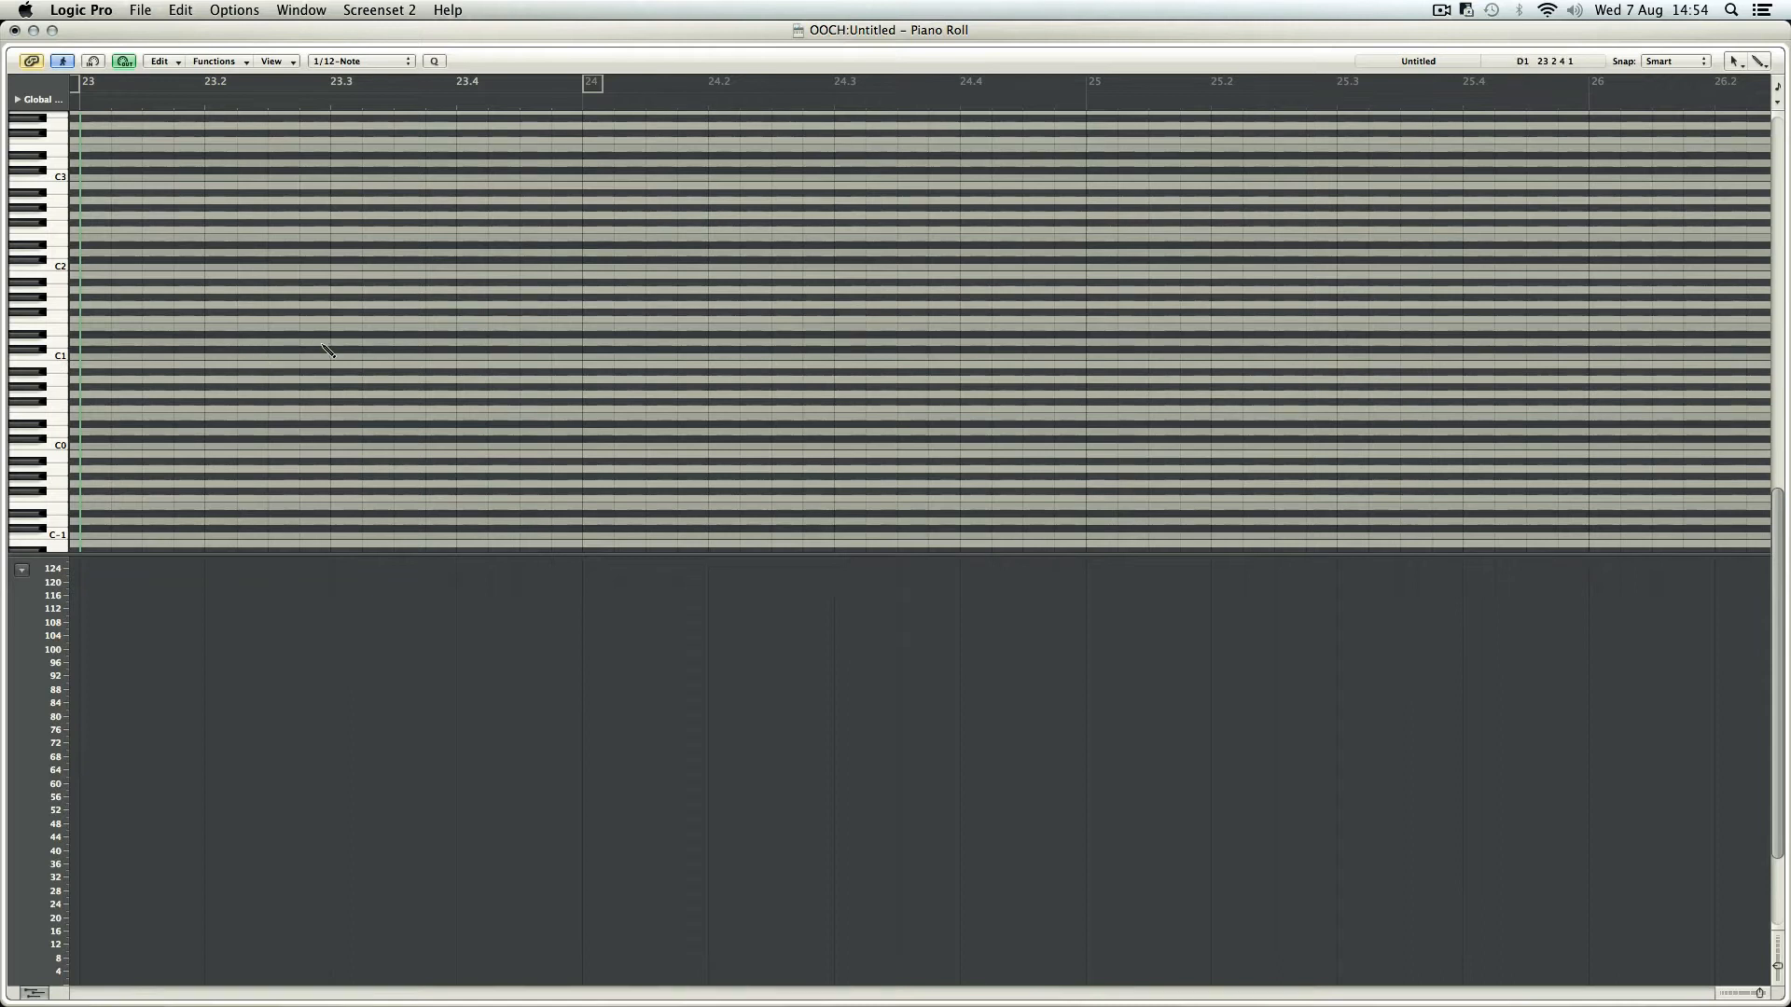
left_click(333, 342)
left_click(87, 366)
left_click(283, 366)
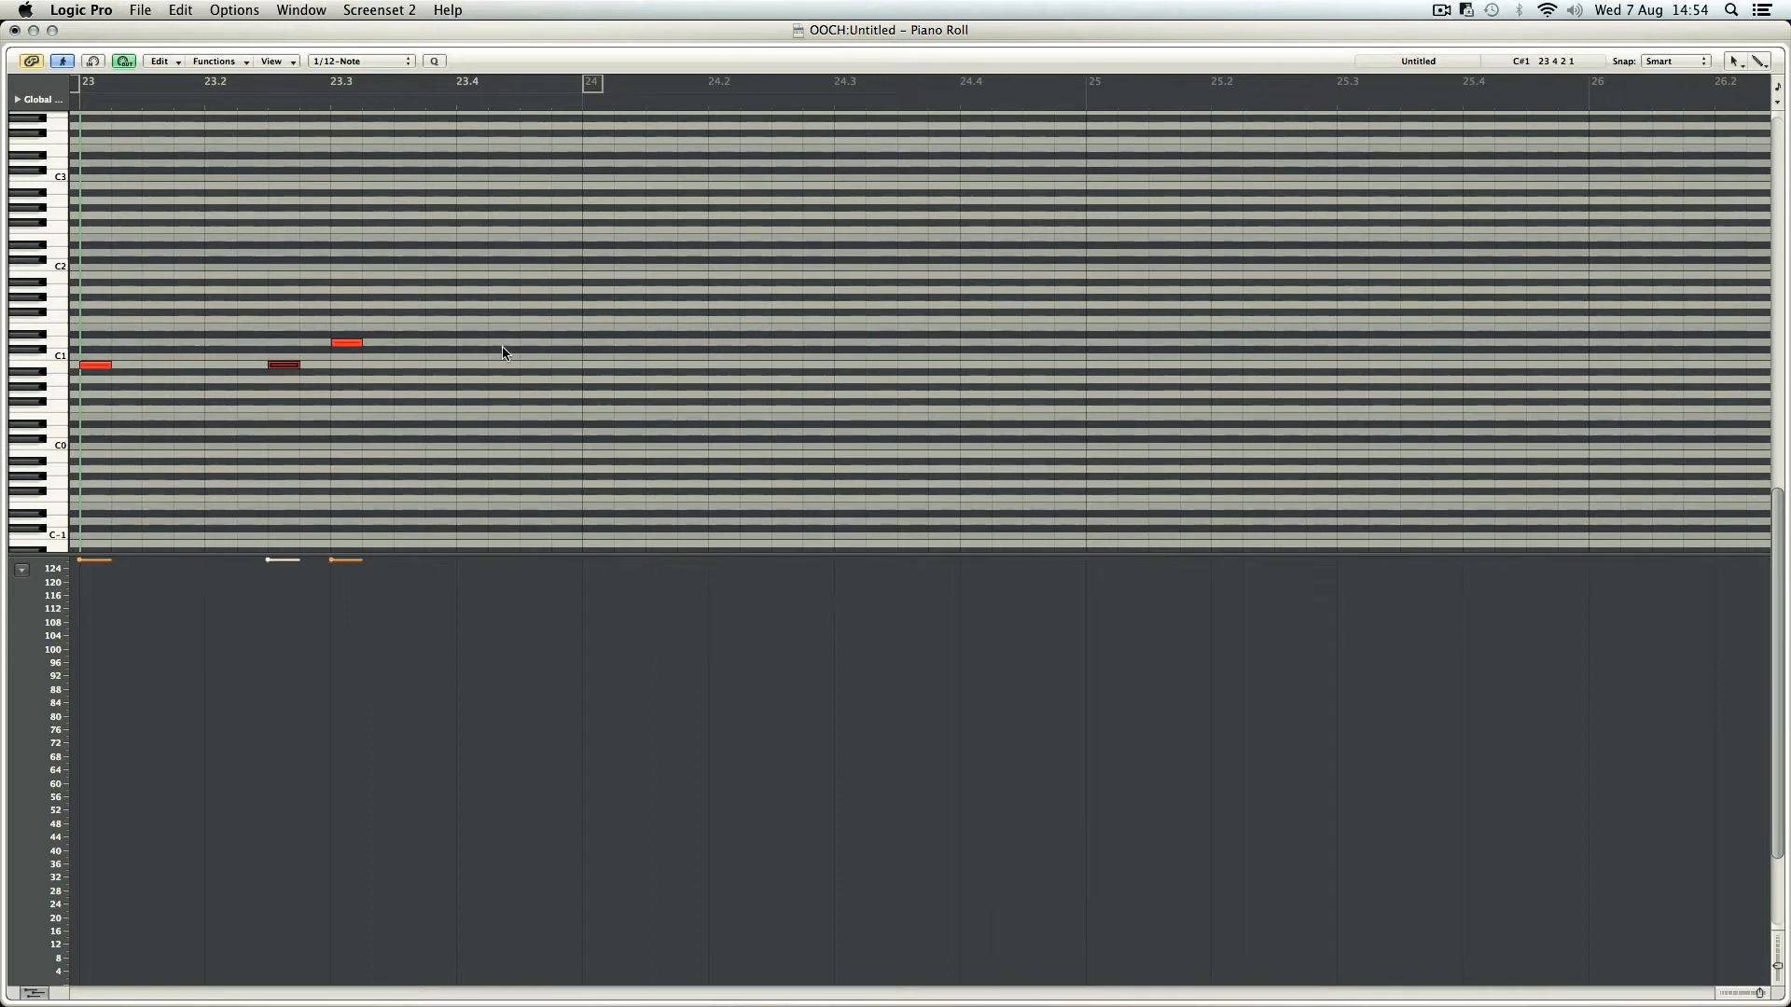
left_click(535, 366)
- Layer G0 and E0 under the first and last B0 hits of bar 23, and G#0 and F#0 under the middle one
left_click(95, 395)
left_click(95, 417)
left_click(283, 387)
left_click(284, 402)
left_click(535, 395)
left_click_drag(535, 380, 537, 421)
- Add C#0 notes on beats 2, 3 and 4 of bar 23
left_click(221, 439)
left_click(347, 439)
left_click(473, 447)
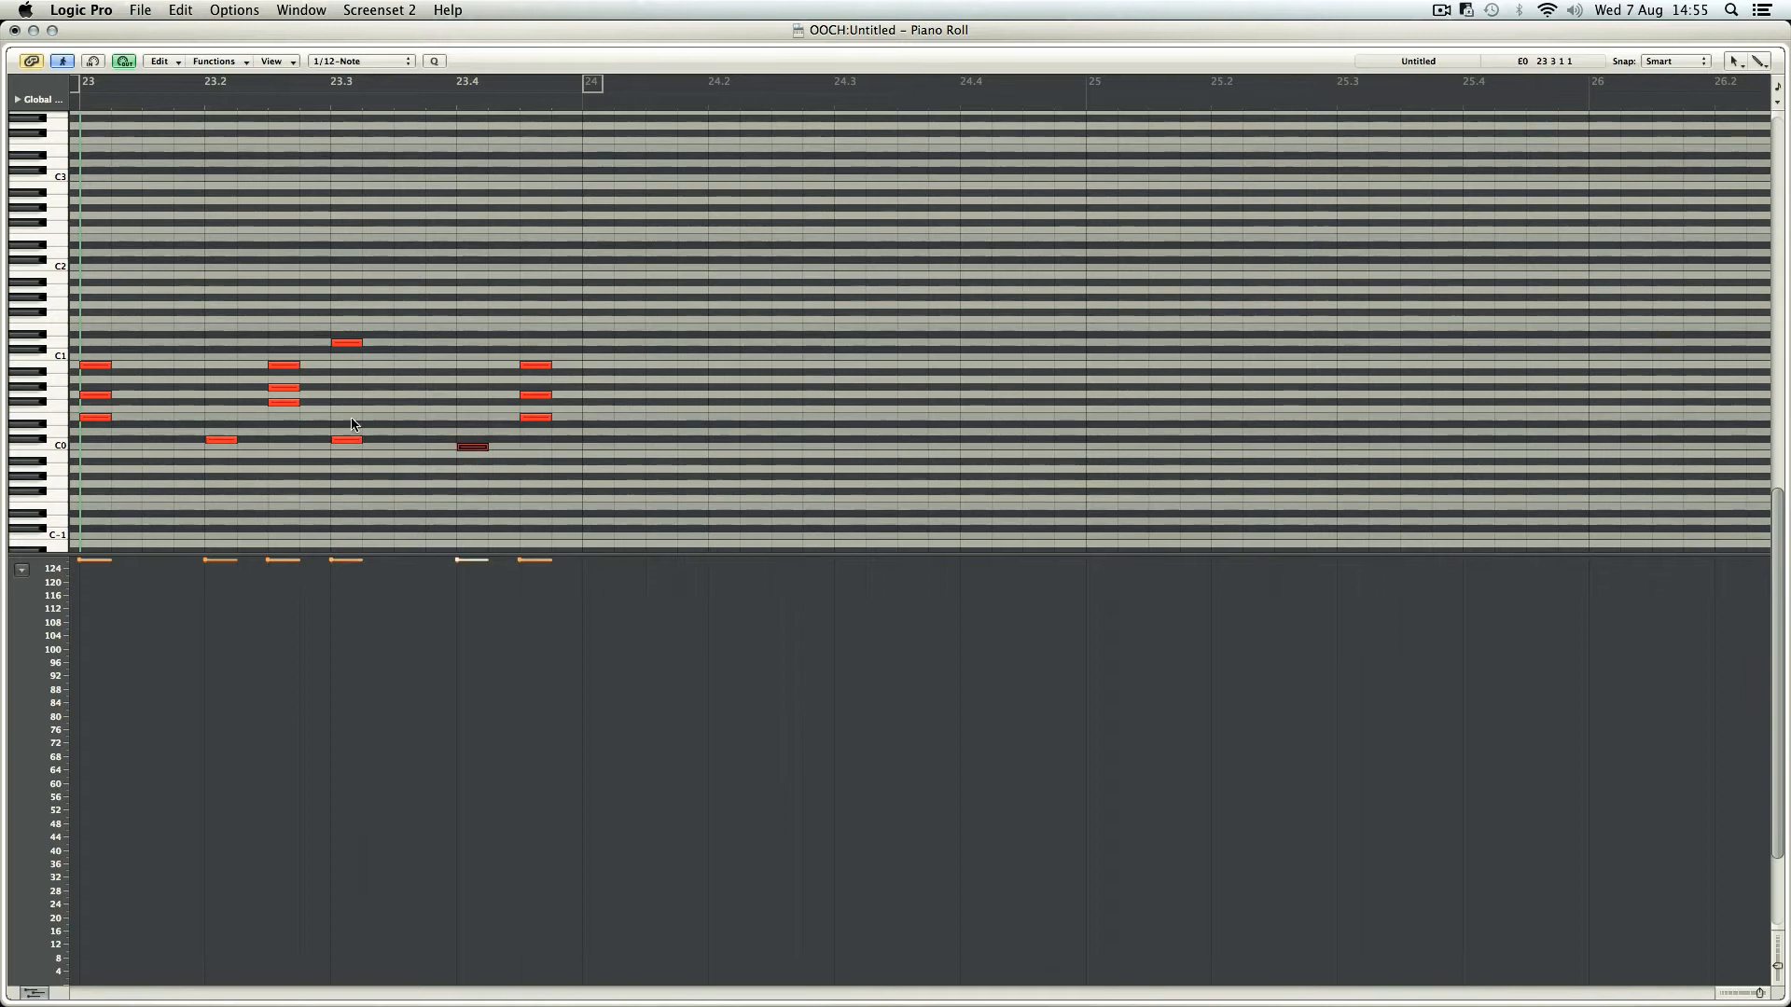
left_click_drag(471, 448, 471, 441)
- Extend the pattern into bar 24 with C1 on beat 1, D1 on beat 3 and C#0 on all four beats
left_click(598, 358)
left_click(850, 342)
left_click(597, 439)
left_click(724, 439)
left_click(850, 439)
left_click(975, 439)
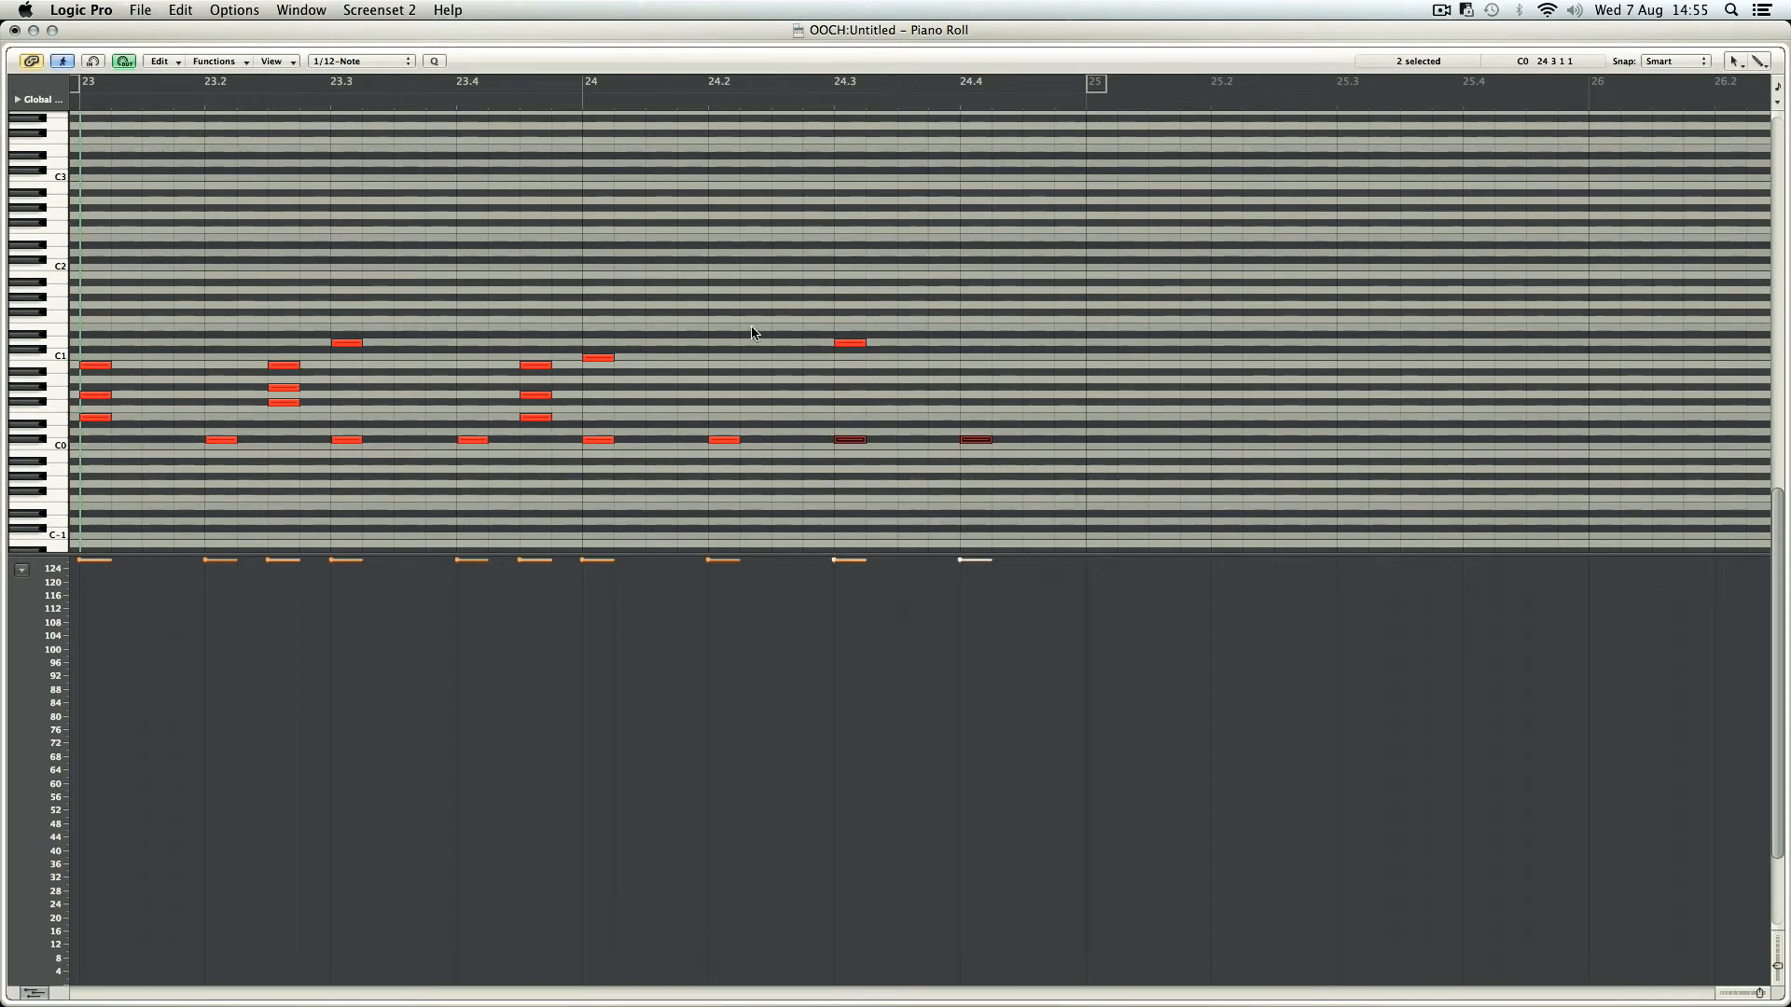
- Play back the drum pattern and delete the C1 note on beat 1 of bar 24
key("space")
key("space")
left_click(597, 358)
key("Delete")
key("space")
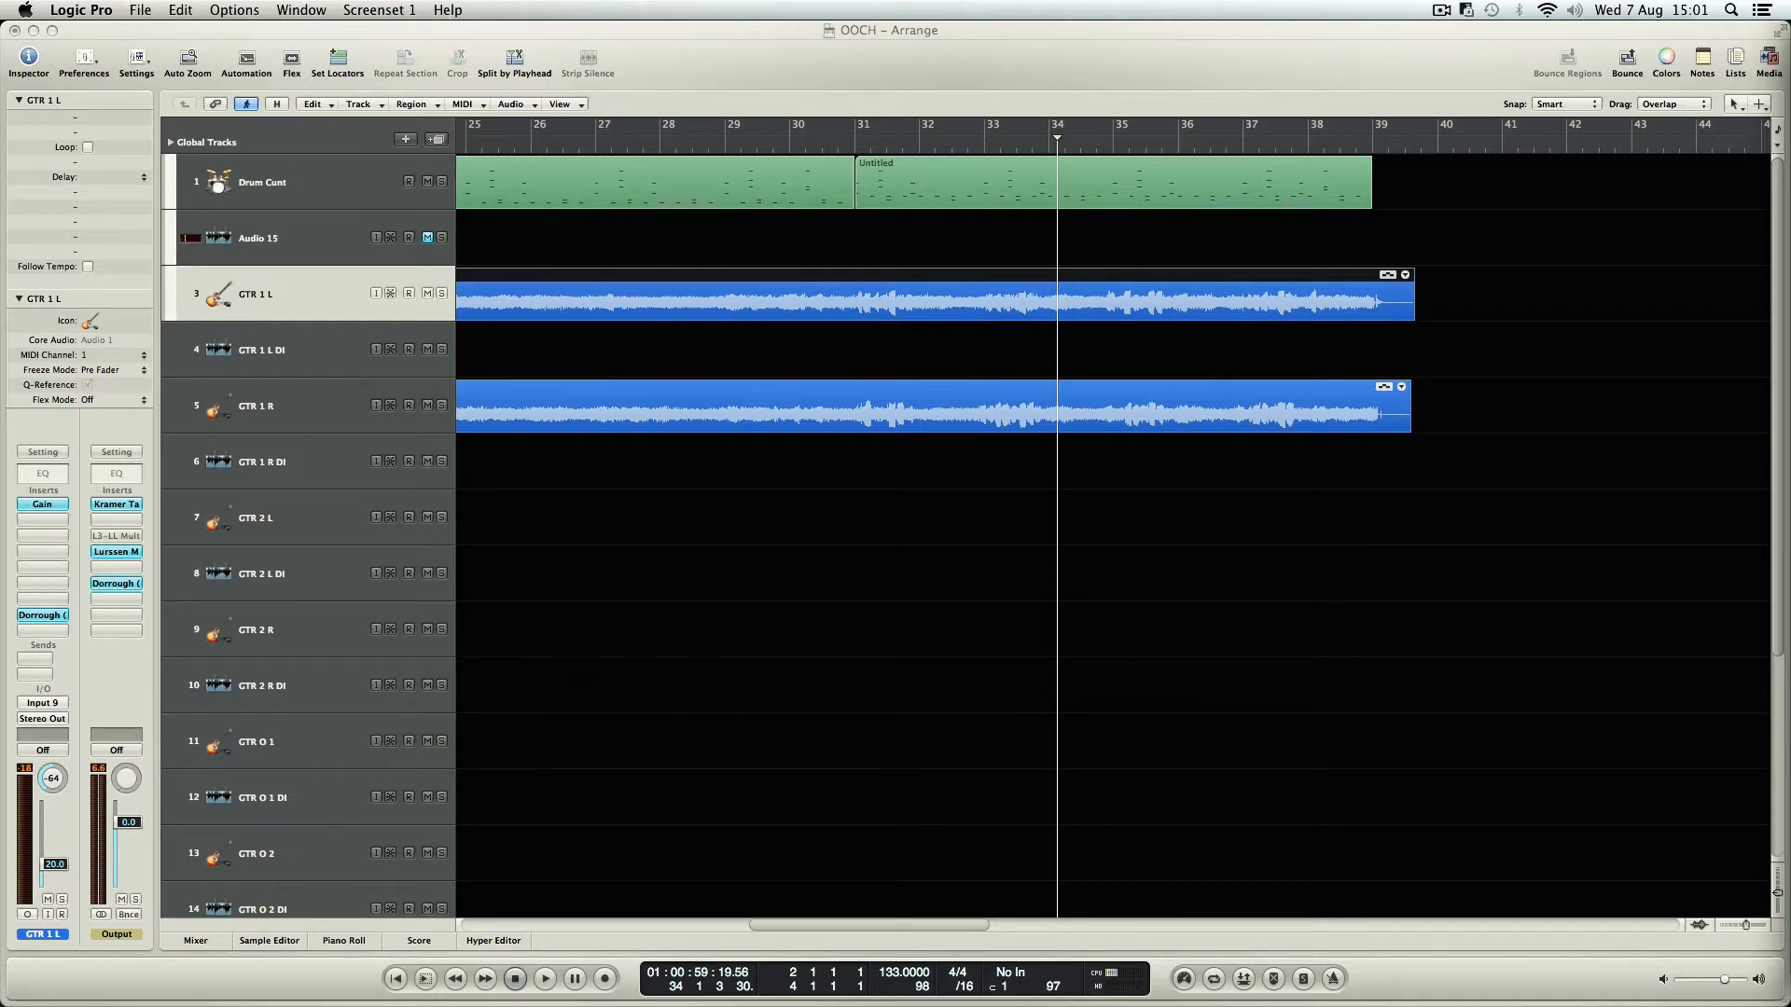
- Start a drum pattern in bar 39 with C1 and G0 on beat 1, D1 on beat 3, and D#2 on the offbeats of beats 1 and 2
key("2")
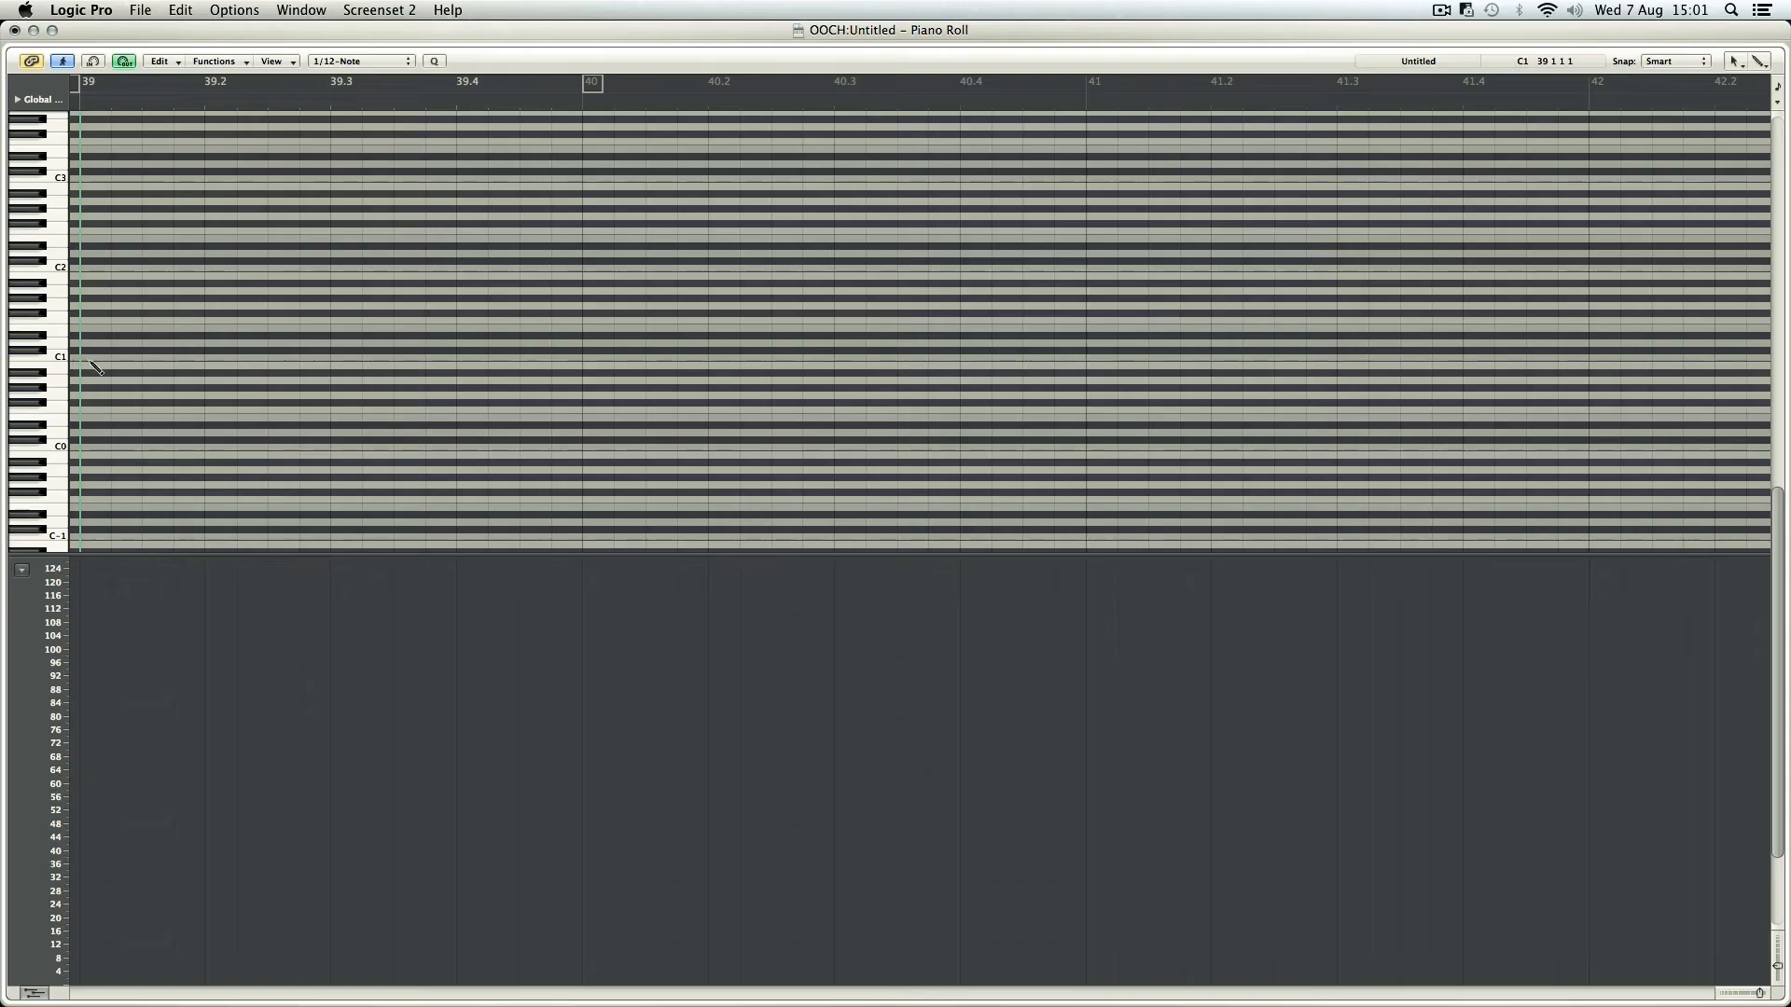
left_click(355, 344)
left_click_drag(101, 296, 101, 398)
left_click(159, 284)
left_click_drag(159, 312, 161, 247)
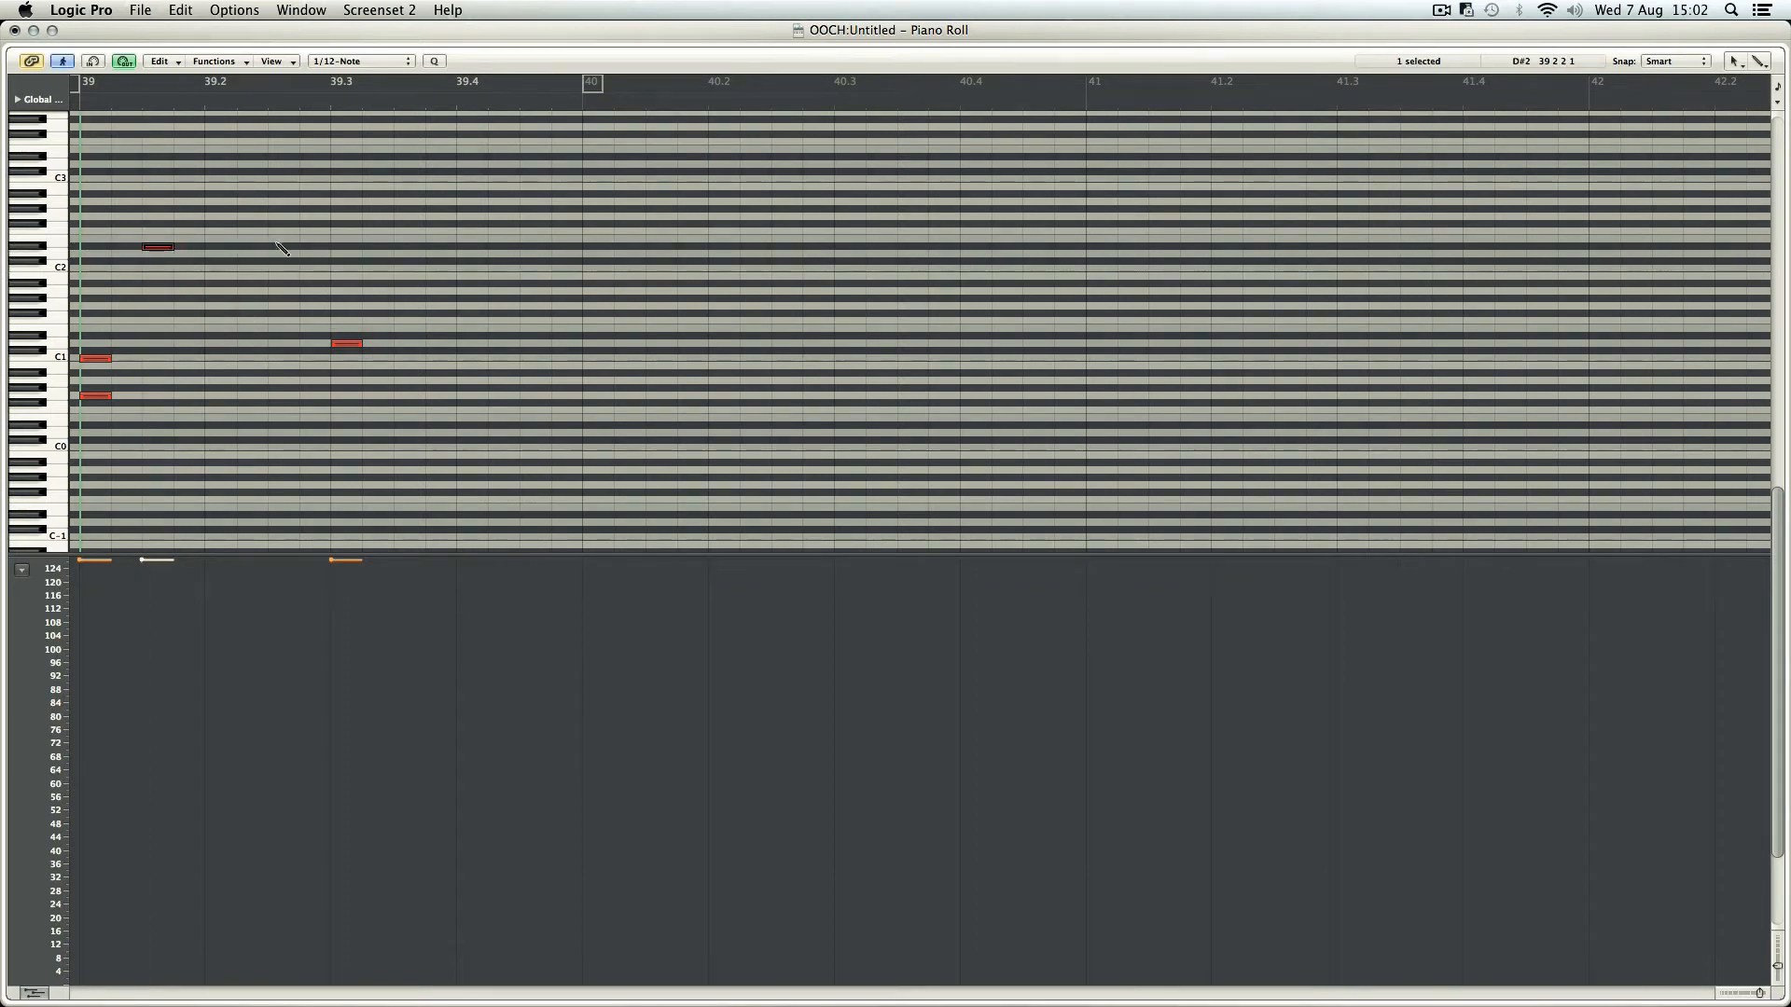
left_click(284, 247)
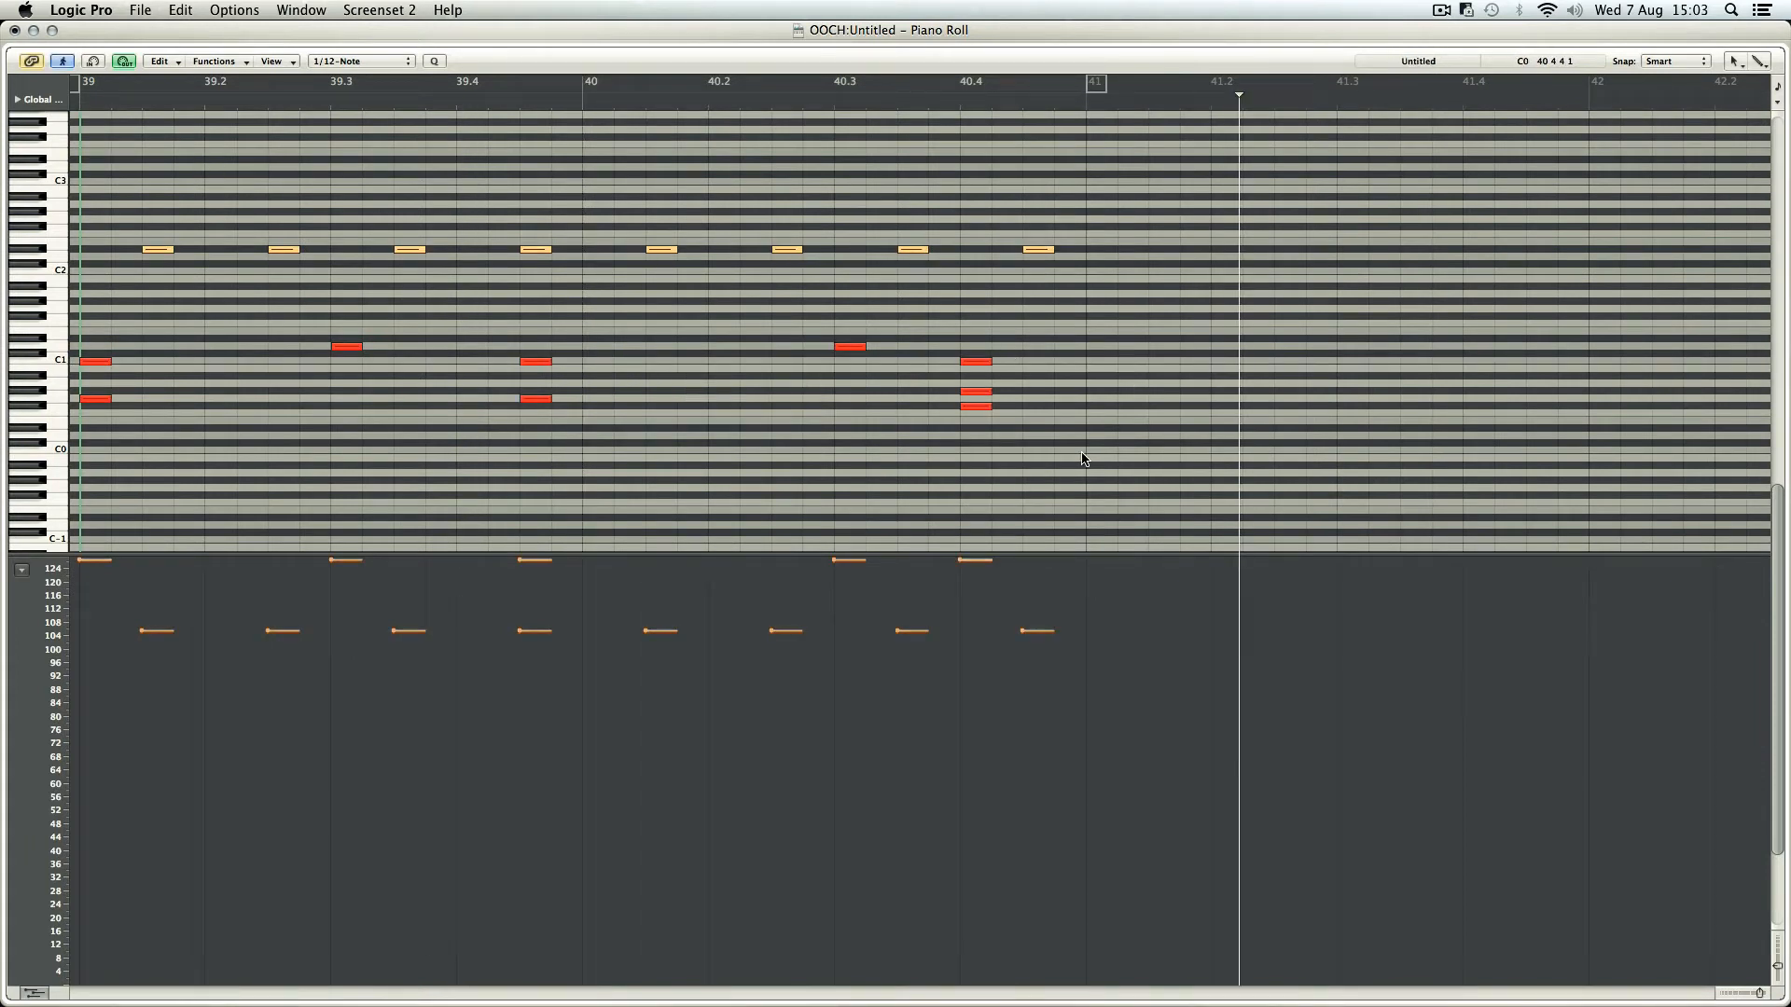
- Copy all the notes of bars 39 and 40 to bar 41 and vary the drum hits in the copied bars
key("super+a")
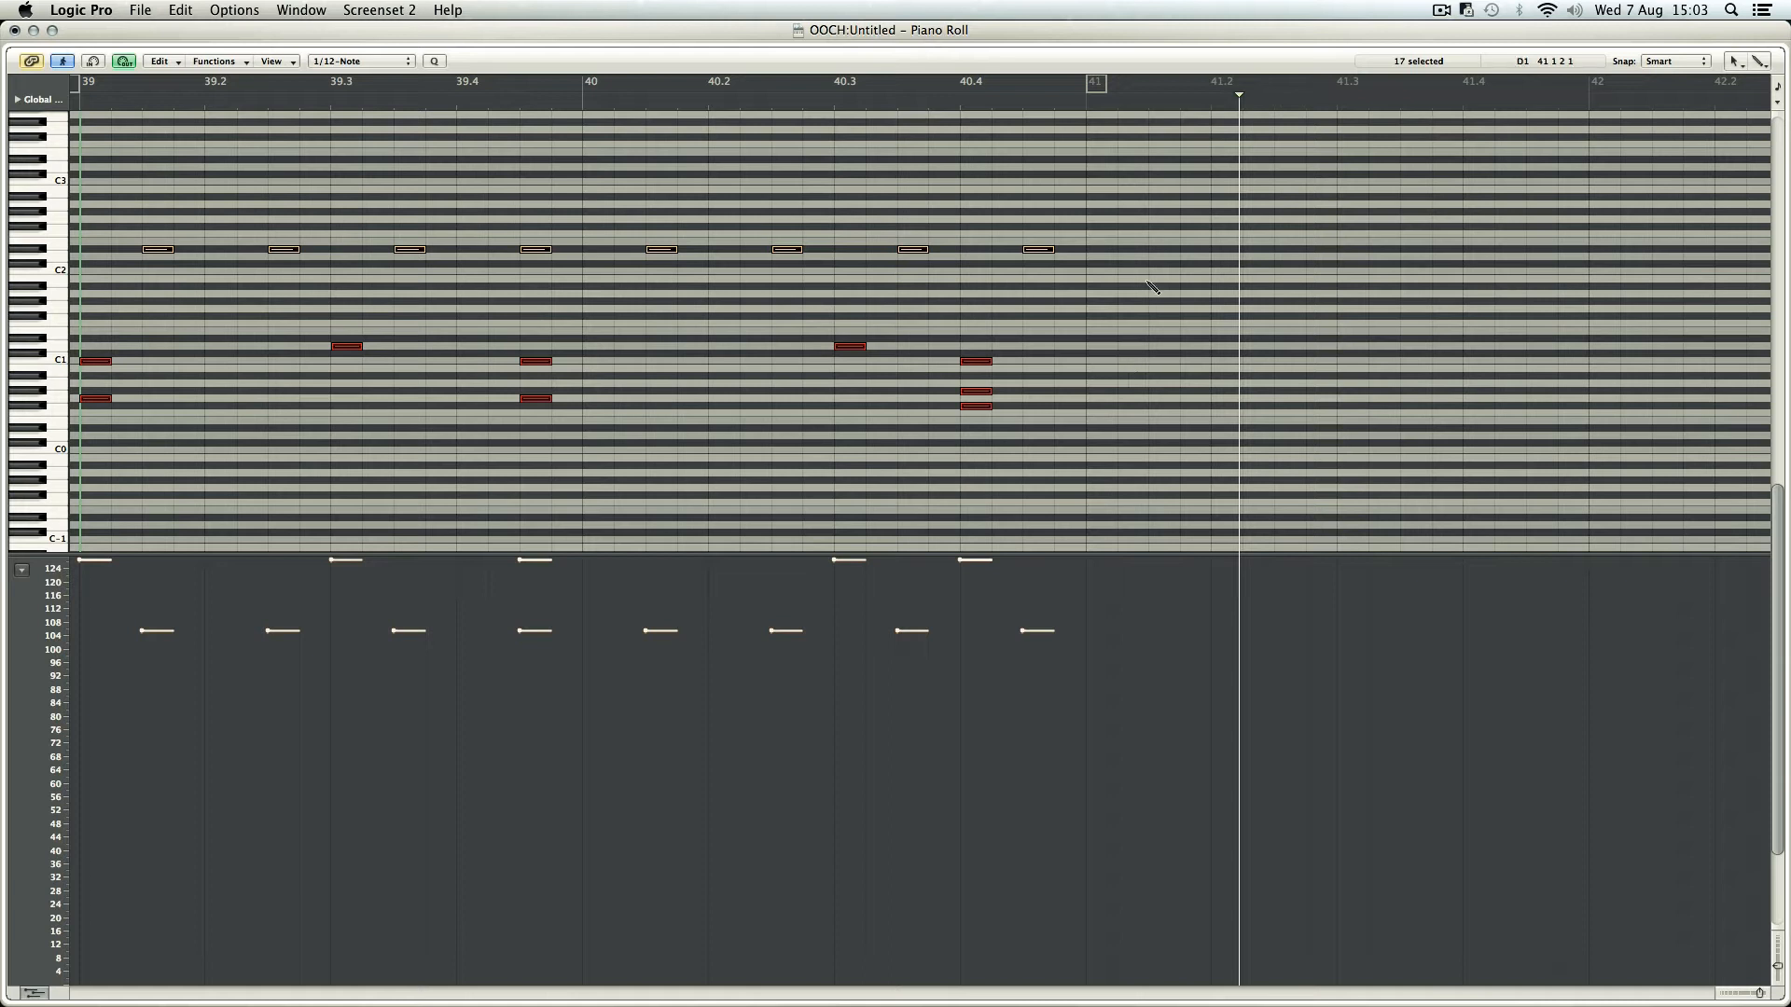
left_click_drag(1078, 97, 1086, 99)
left_click(1171, 234)
left_click(1171, 234, "super")
key("BackSpace")
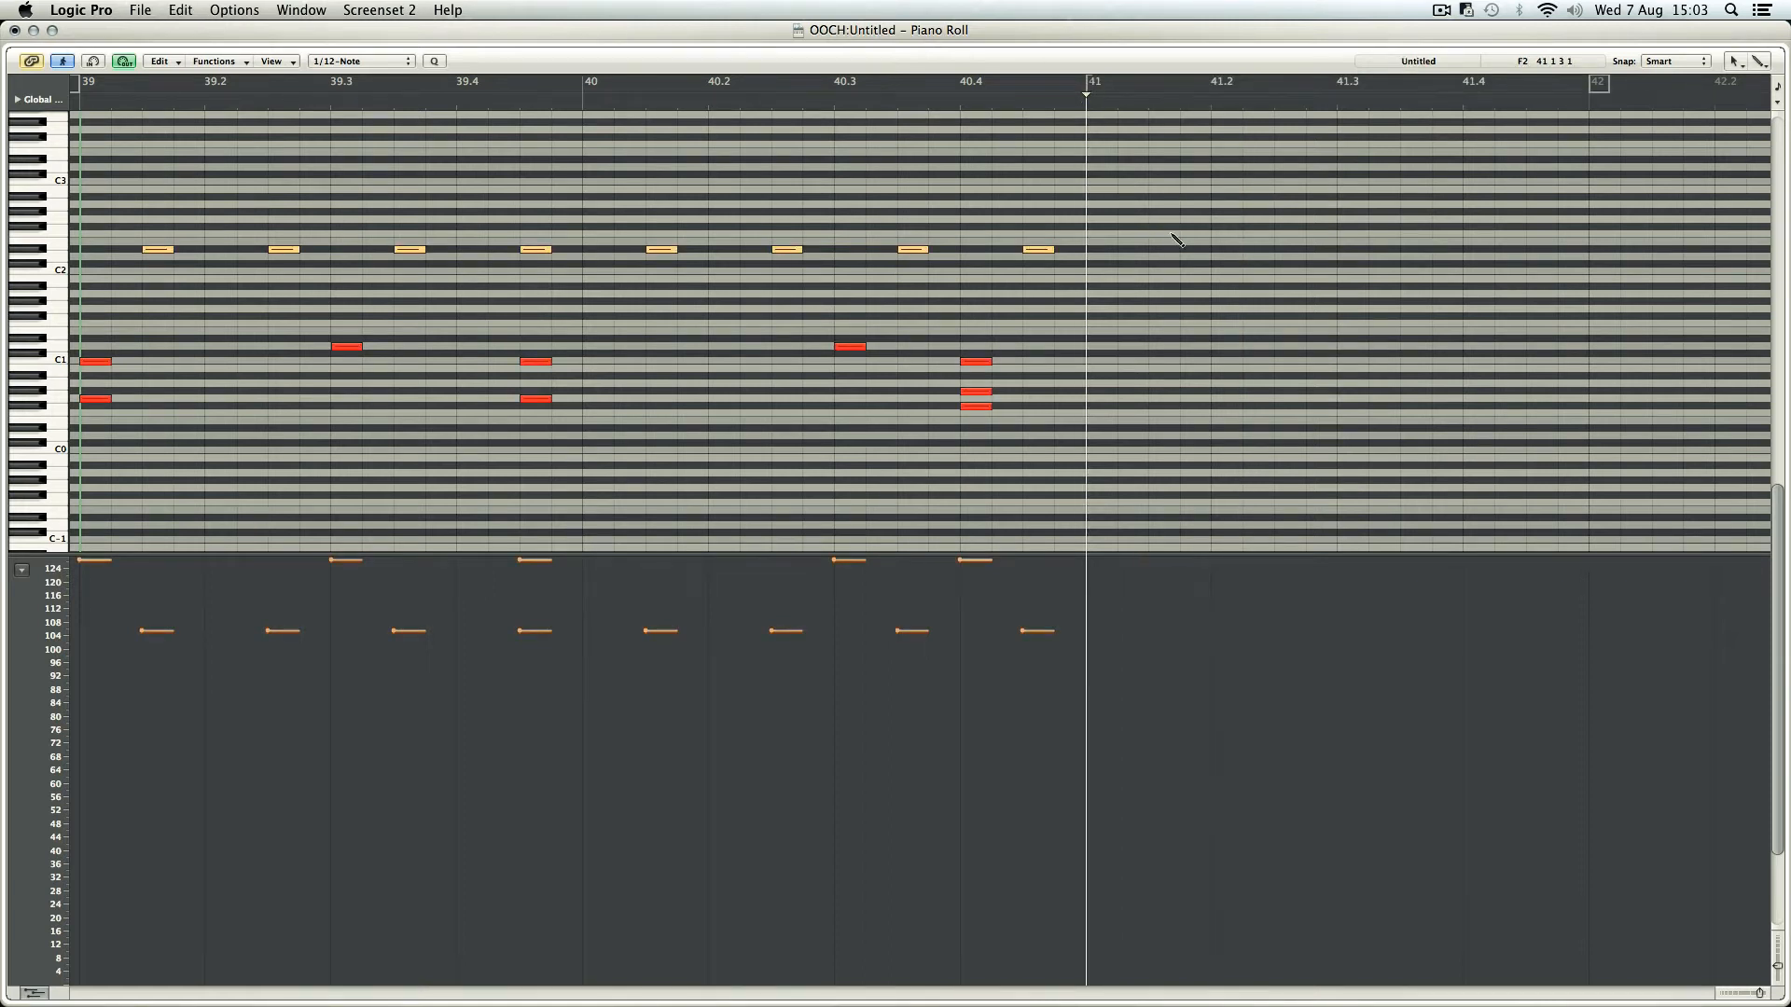
key("super+v")
left_click(745, 273)
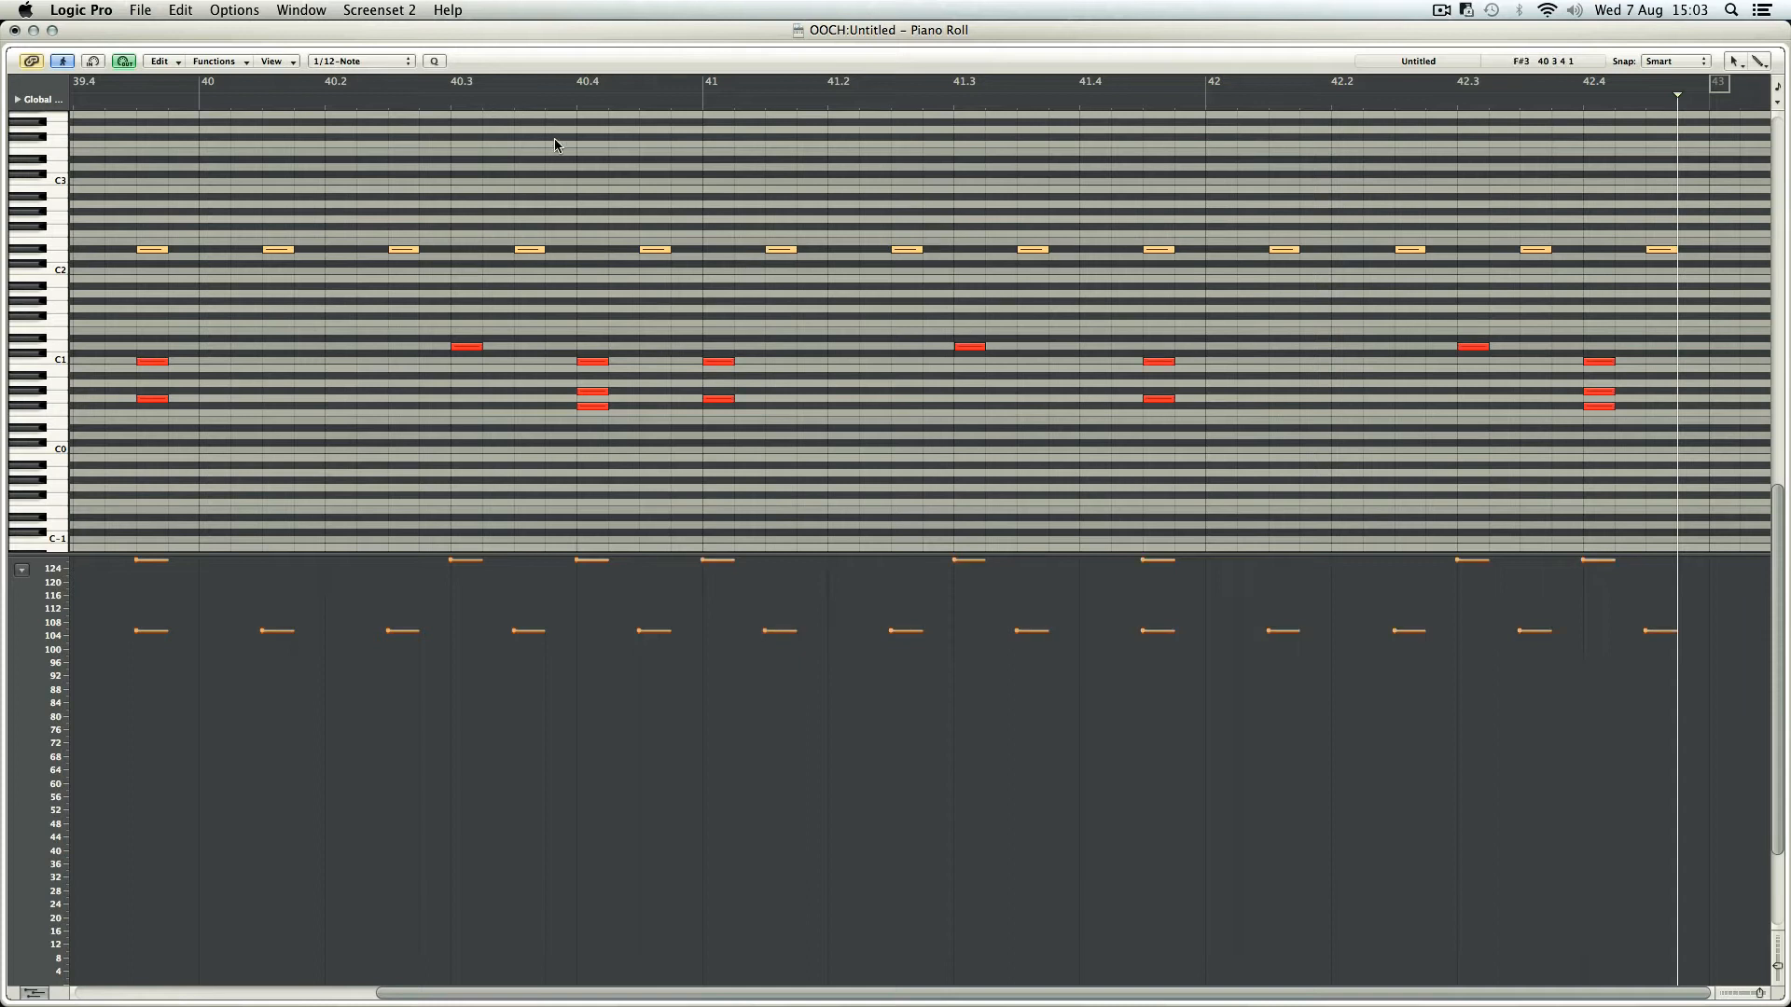
left_click_drag(734, 429, 999, 400)
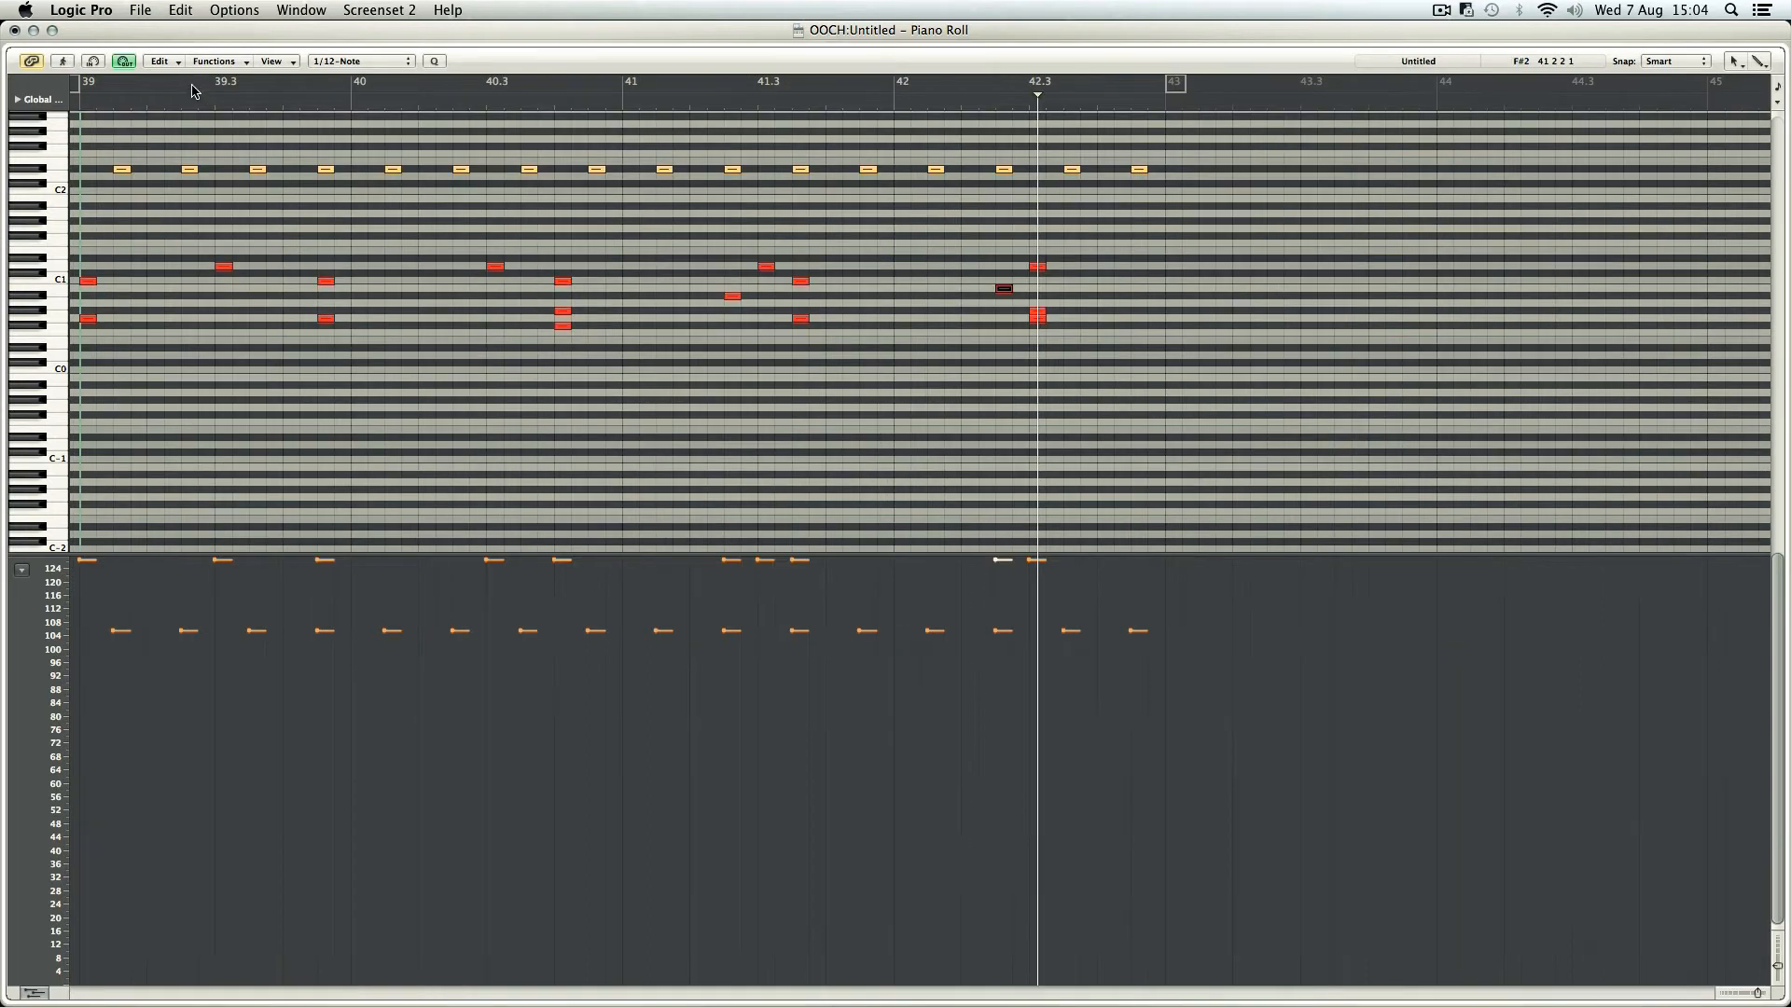
- Repeat the four-bar drum region from bar 39 up to bar 55 and record a GTR 1 L take over it
left_click(15, 31)
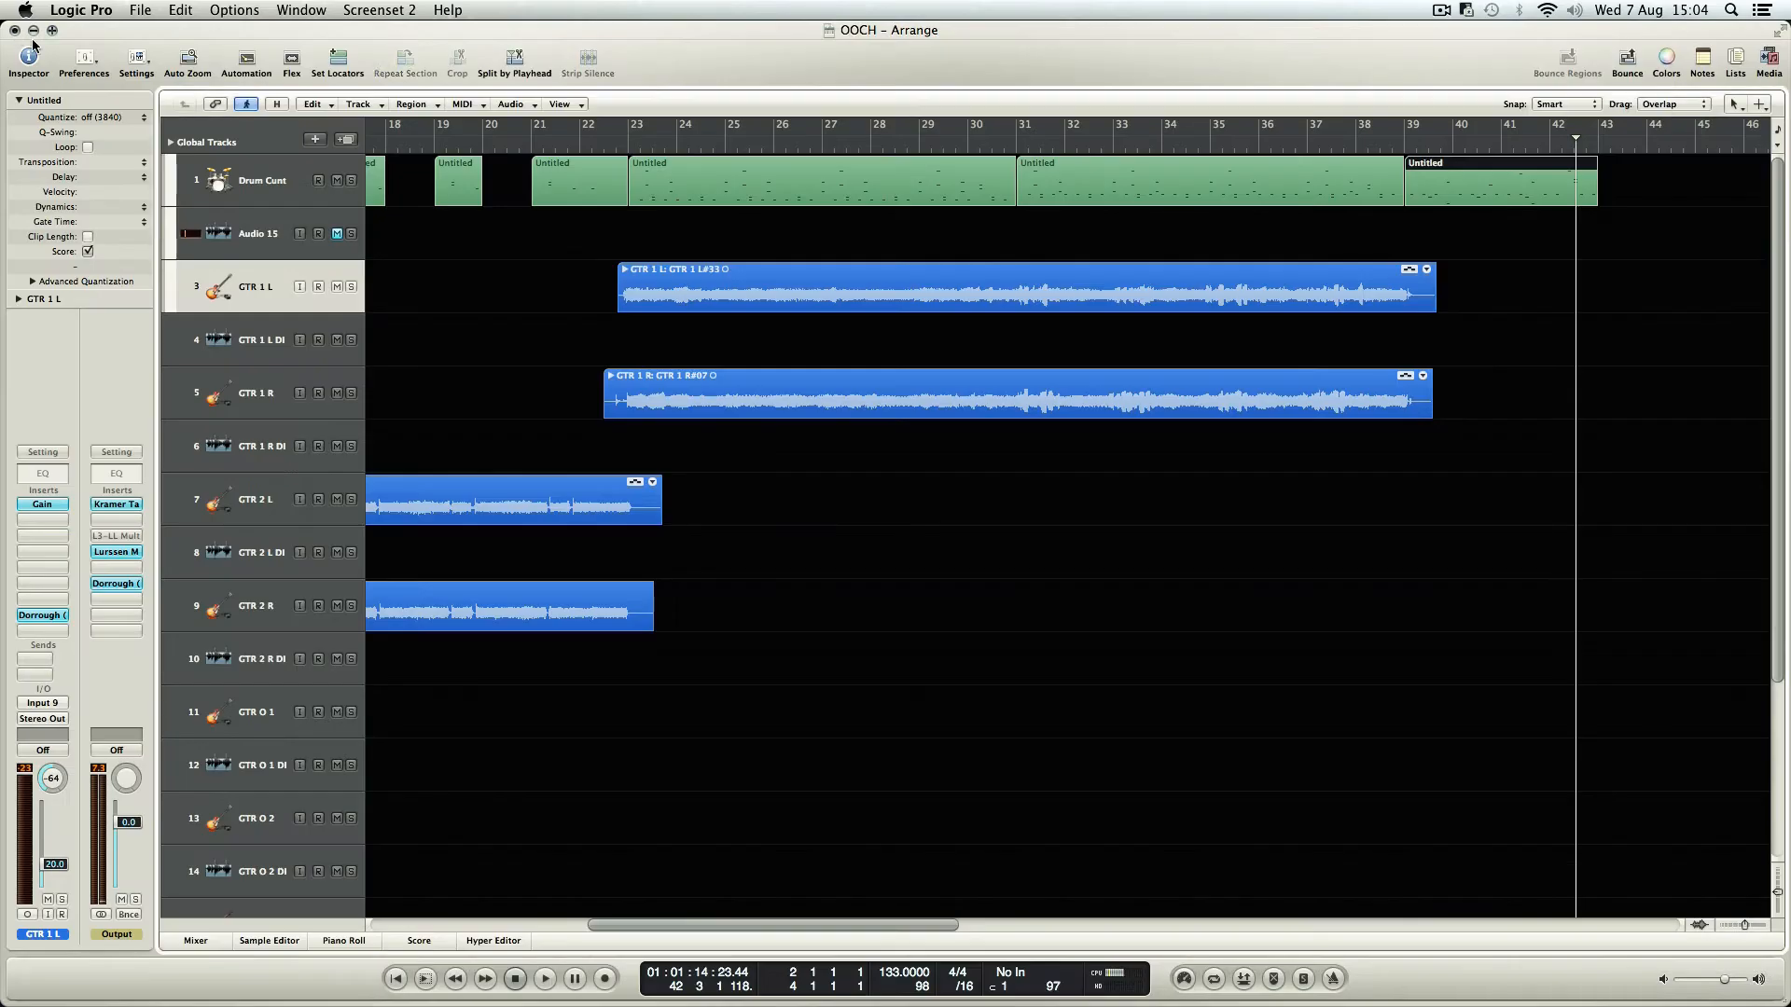
left_click_drag(1784, 159, 1684, 156)
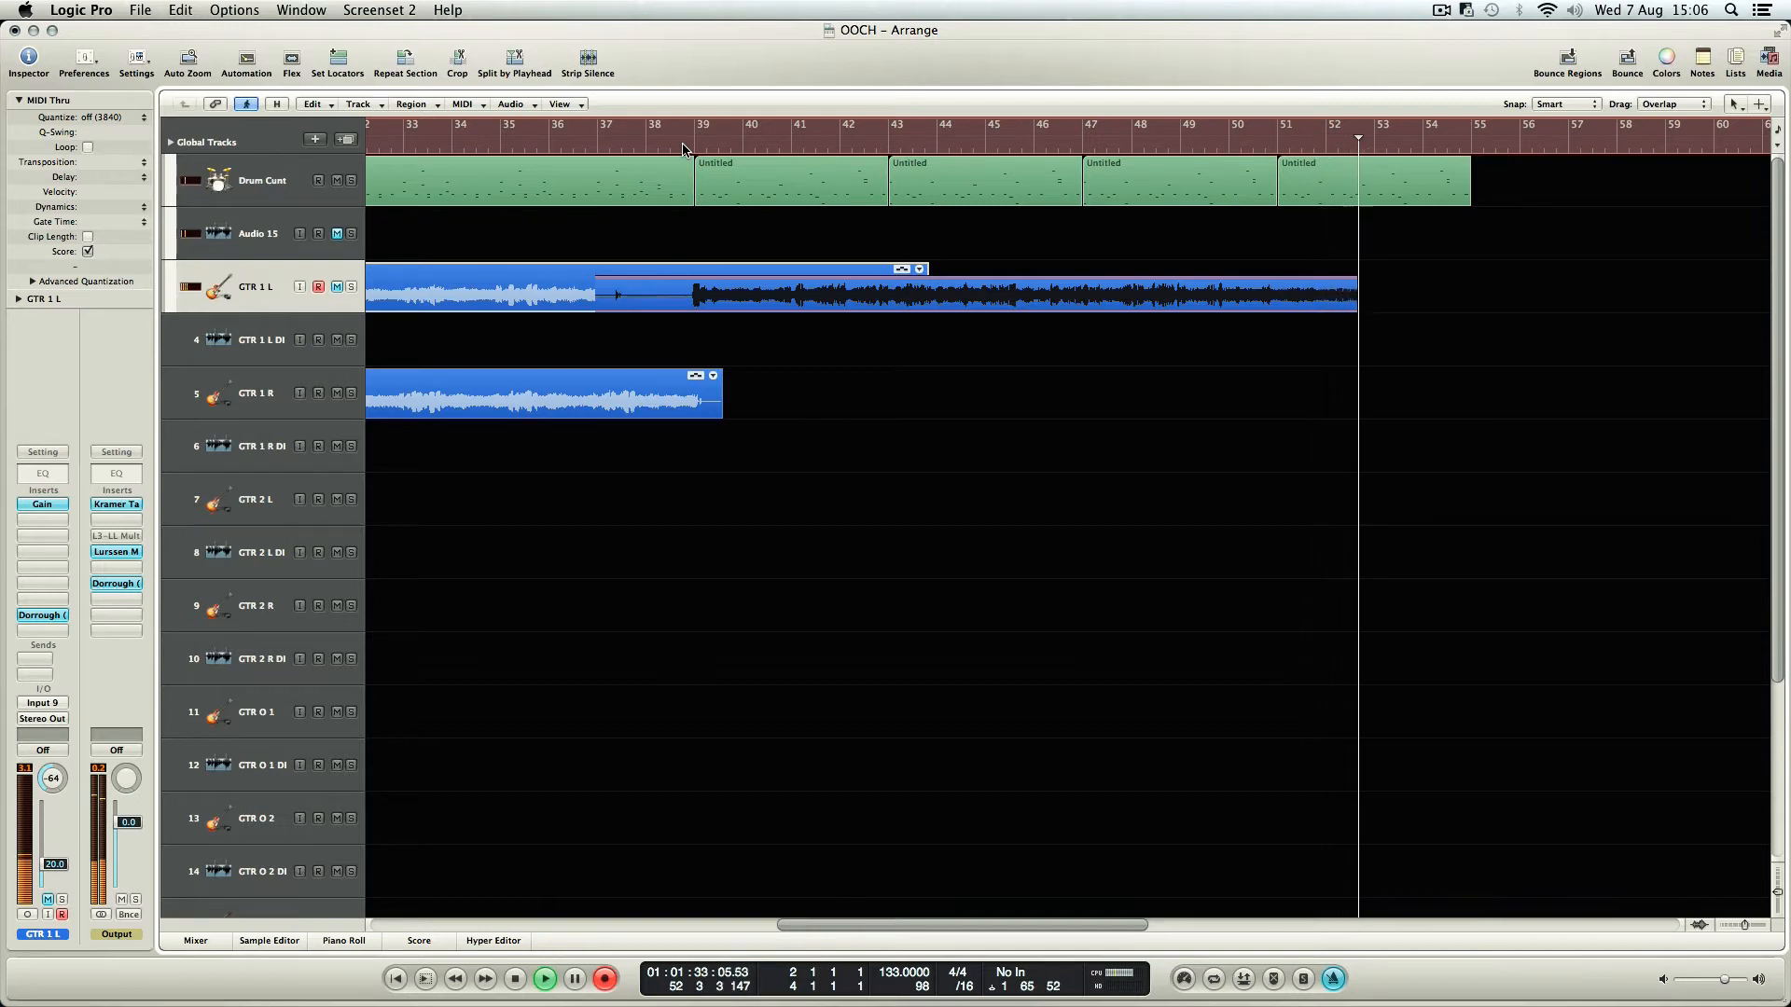
key("space")
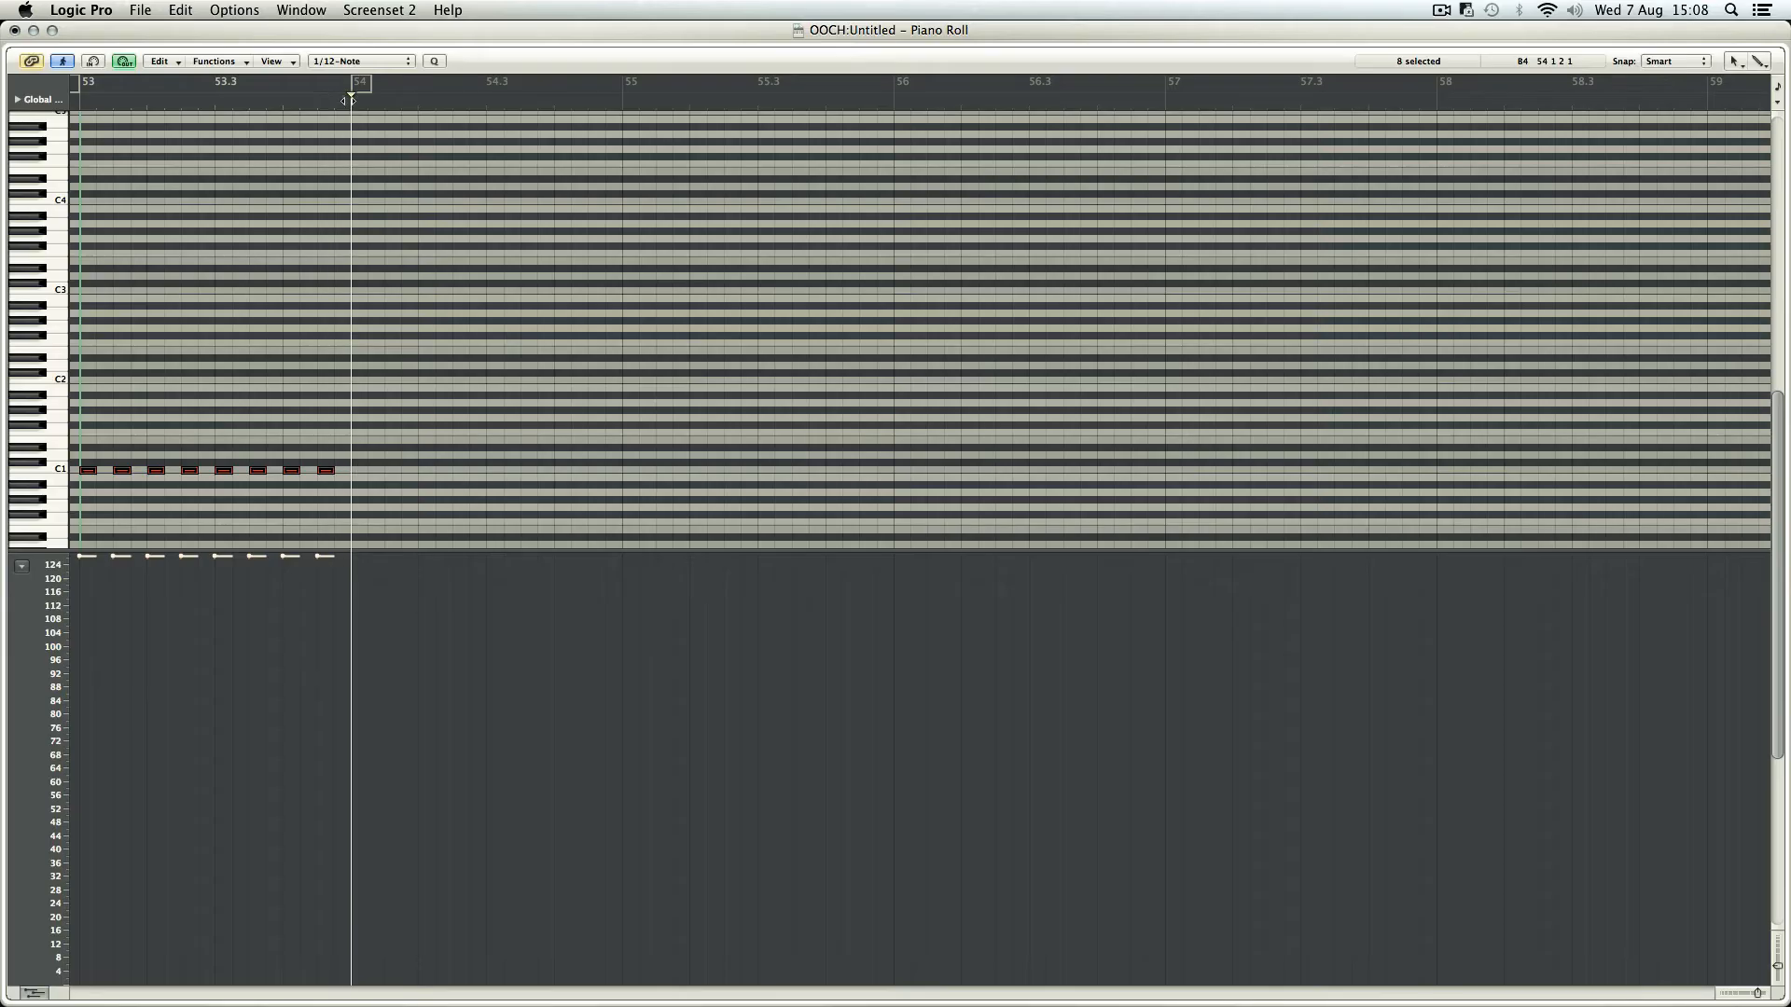
- Repeat bar 53's C1 notes through bar 56 and add F#0 notes on every beat from beat 2 of bar 53
key("super+r")
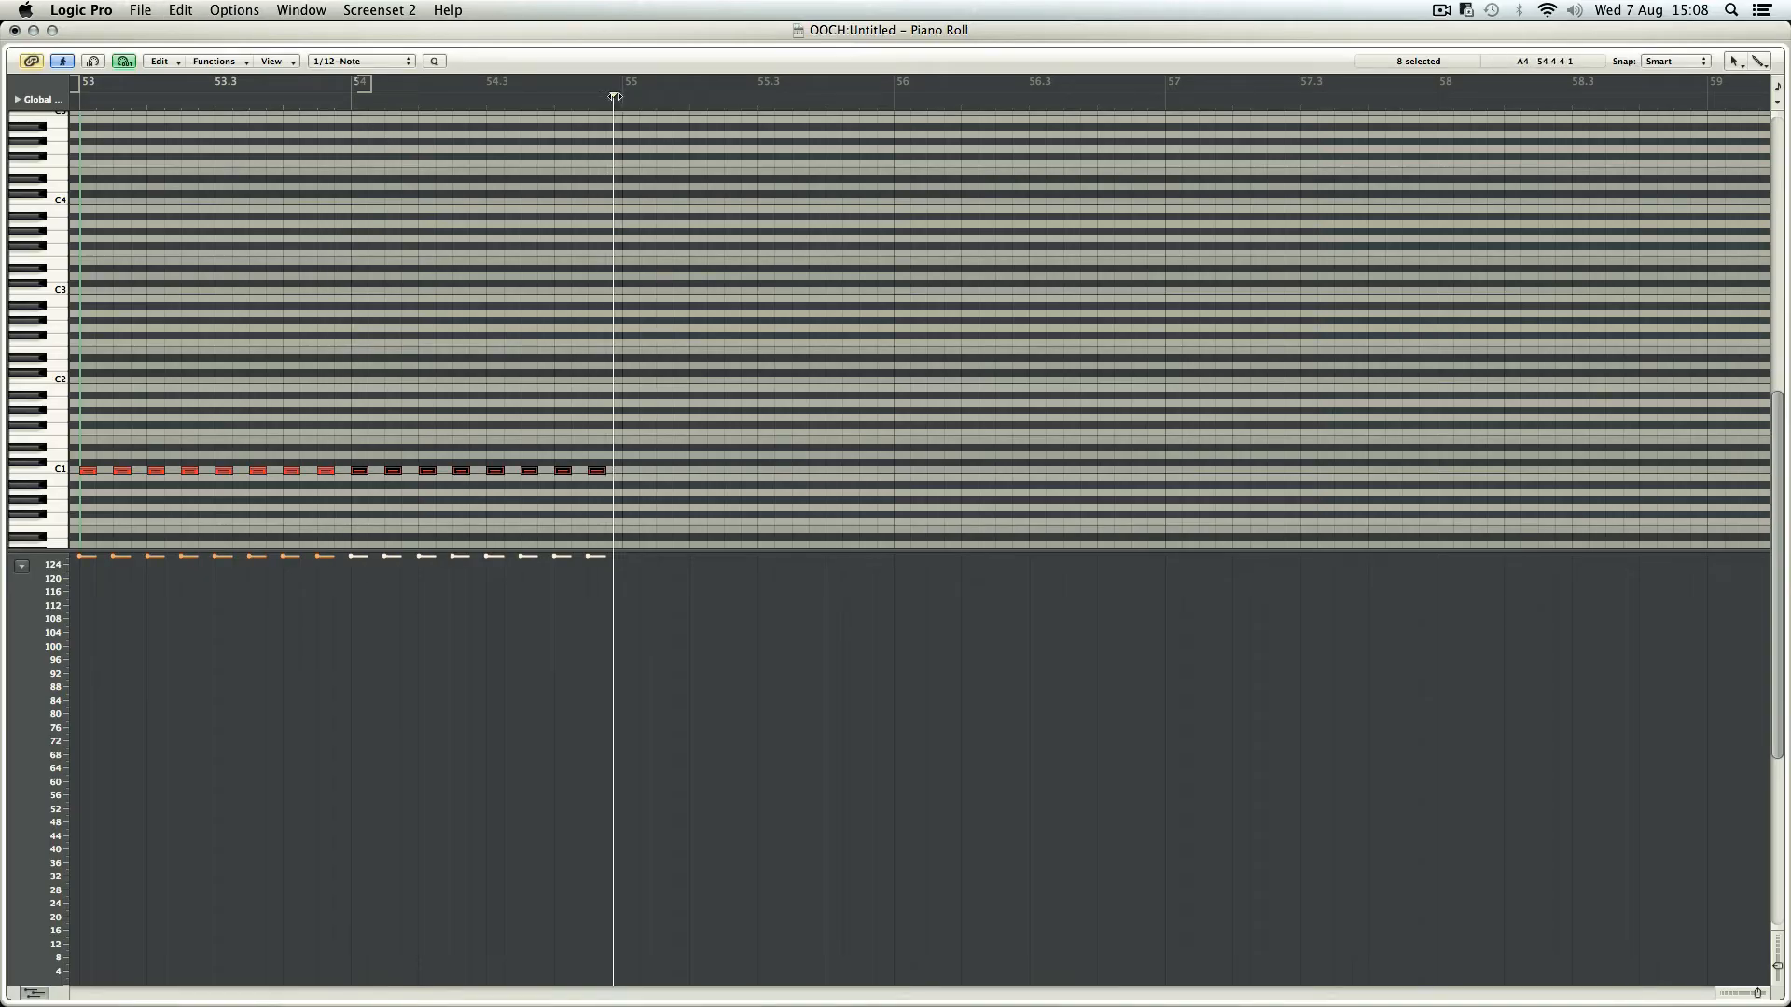
key("super+r")
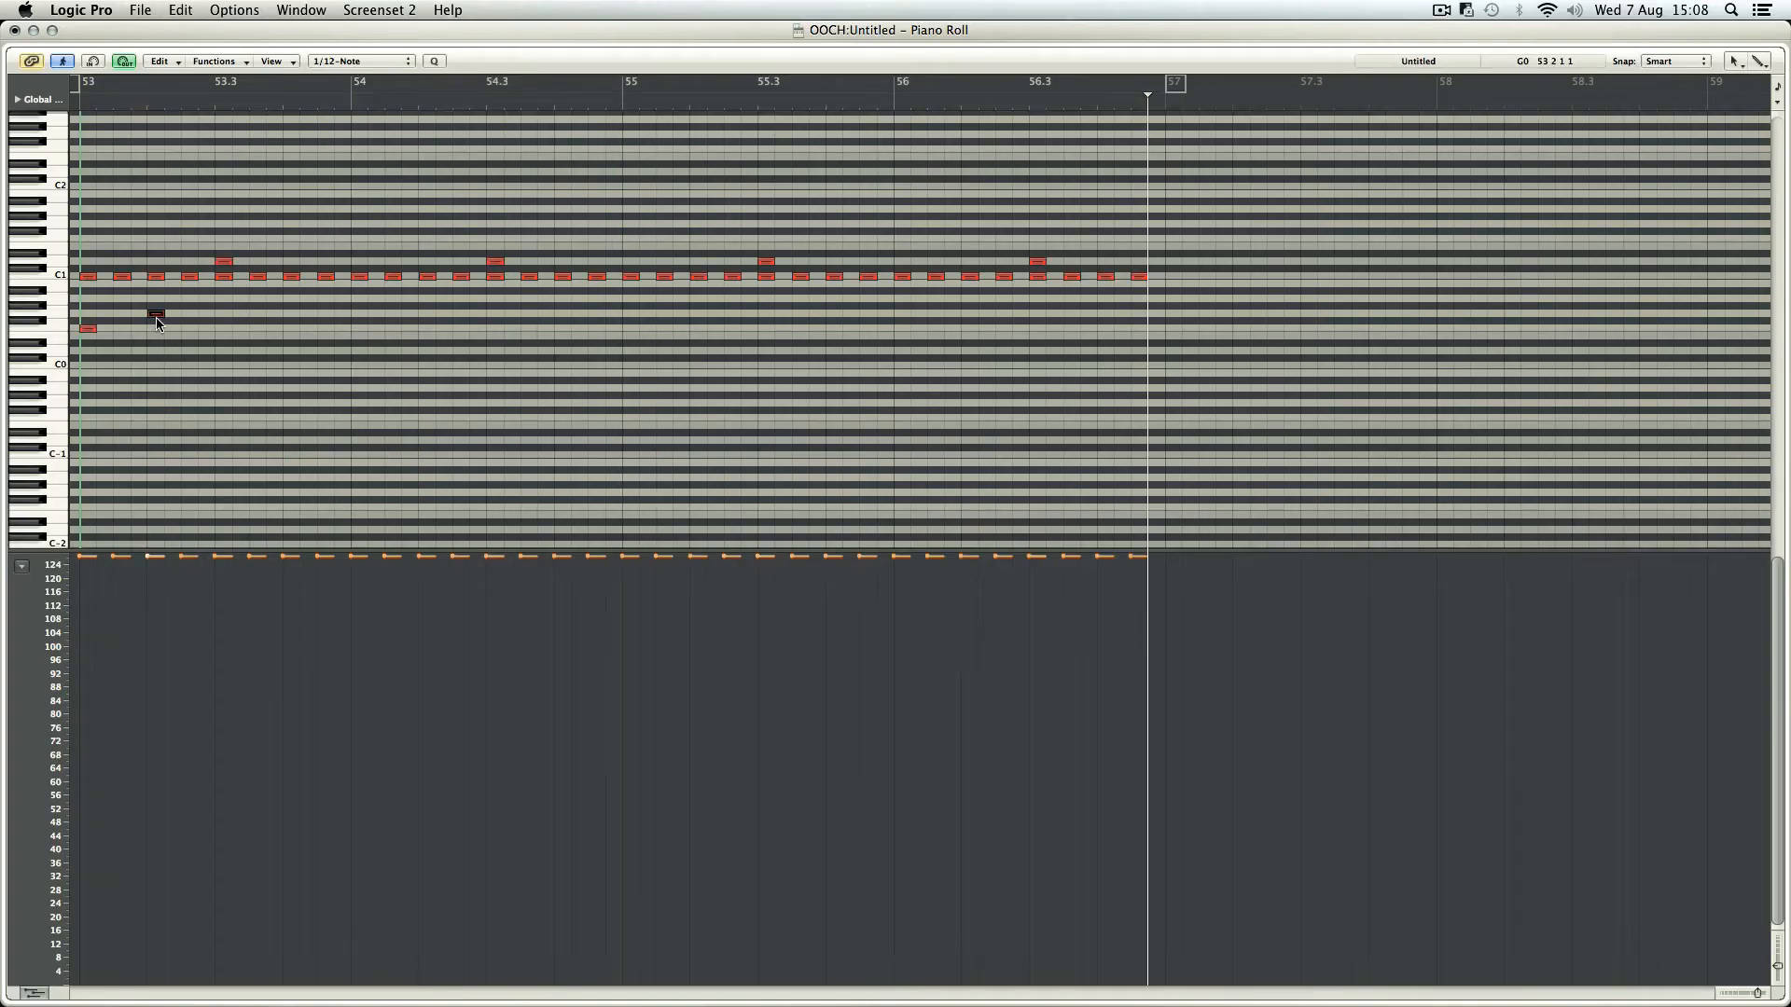
left_click(155, 322)
left_click(291, 322)
left_click(359, 322)
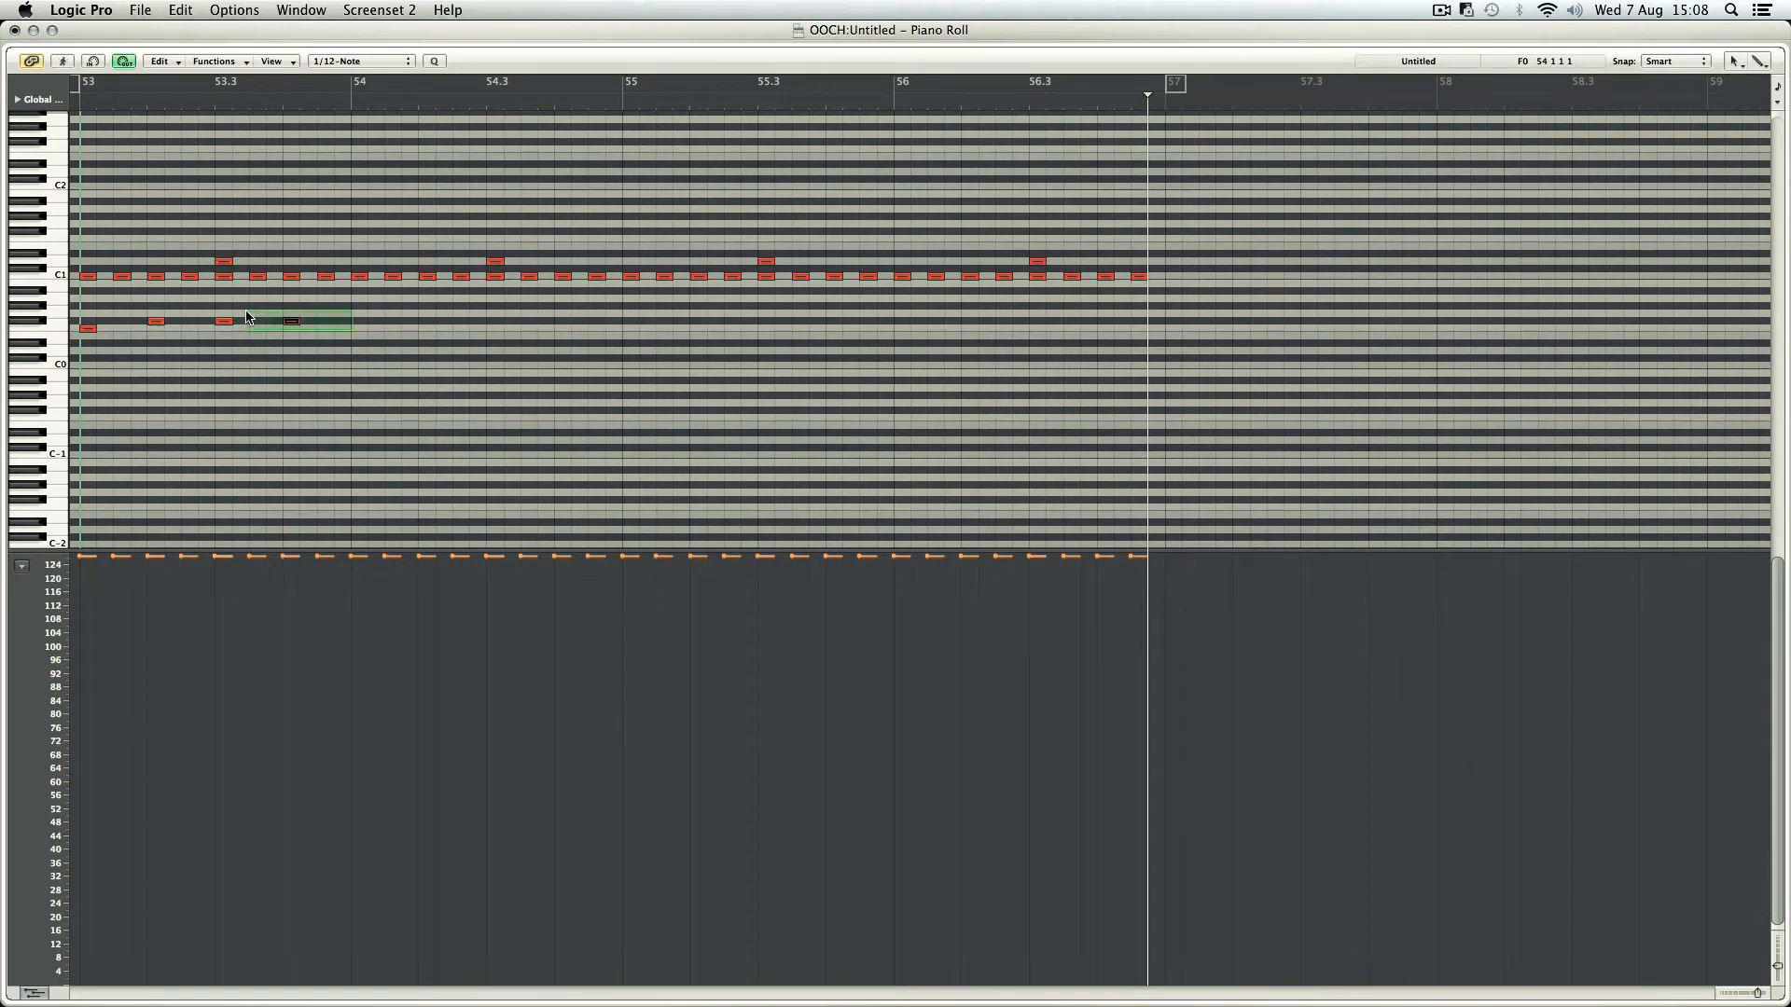
key("super+r")
key("super+r")
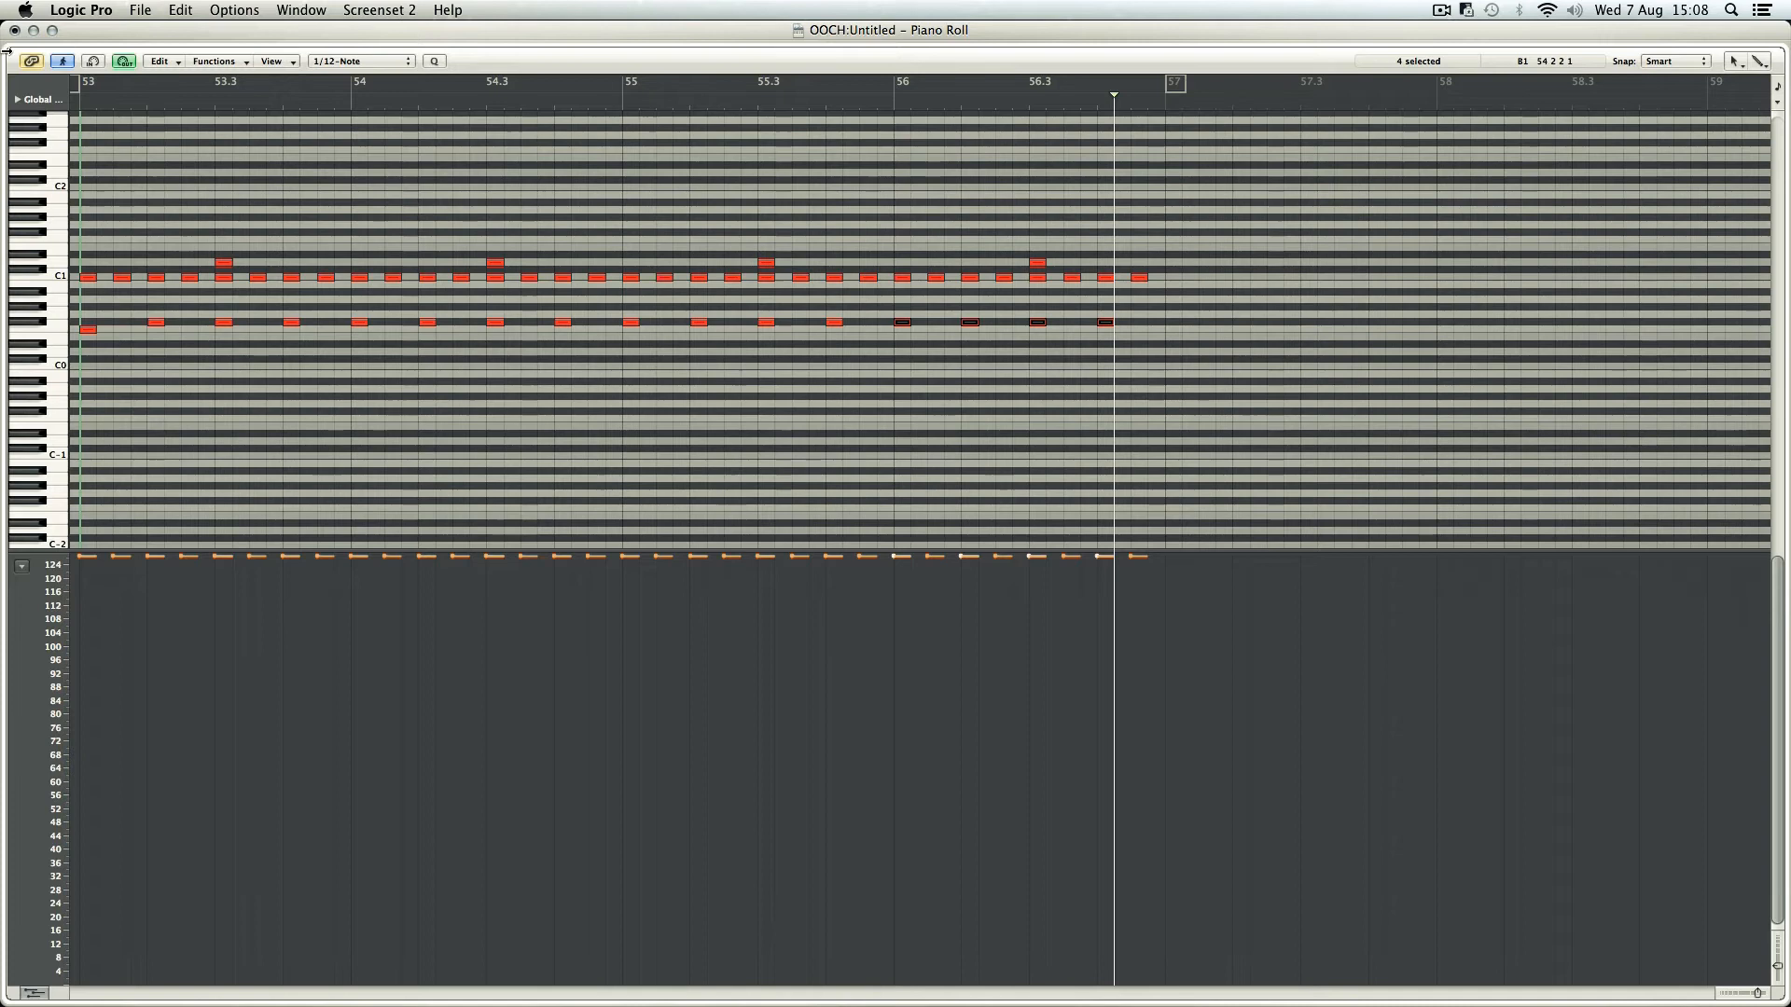
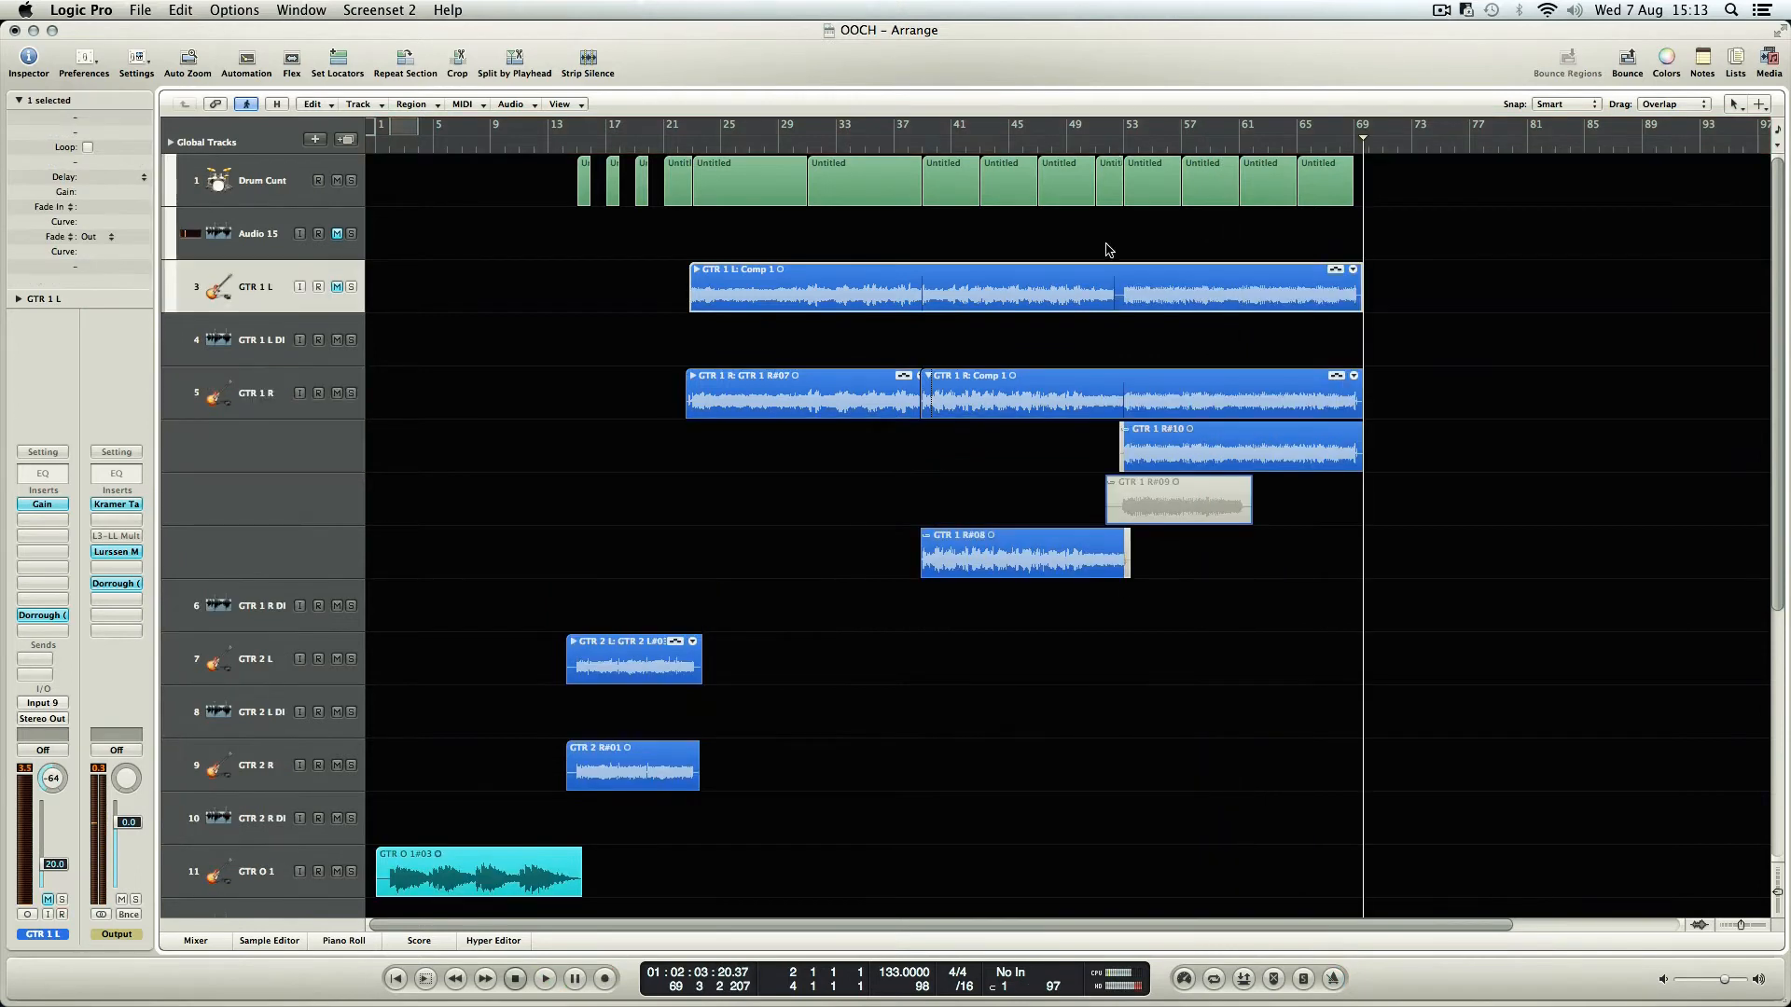
- Extend take GTR 1 L#36 to about bar 53 in the GTR 1 L comp, collapse the take folder and unmute the track
double_click(1106, 301)
left_click_drag(1112, 398, 1122, 408)
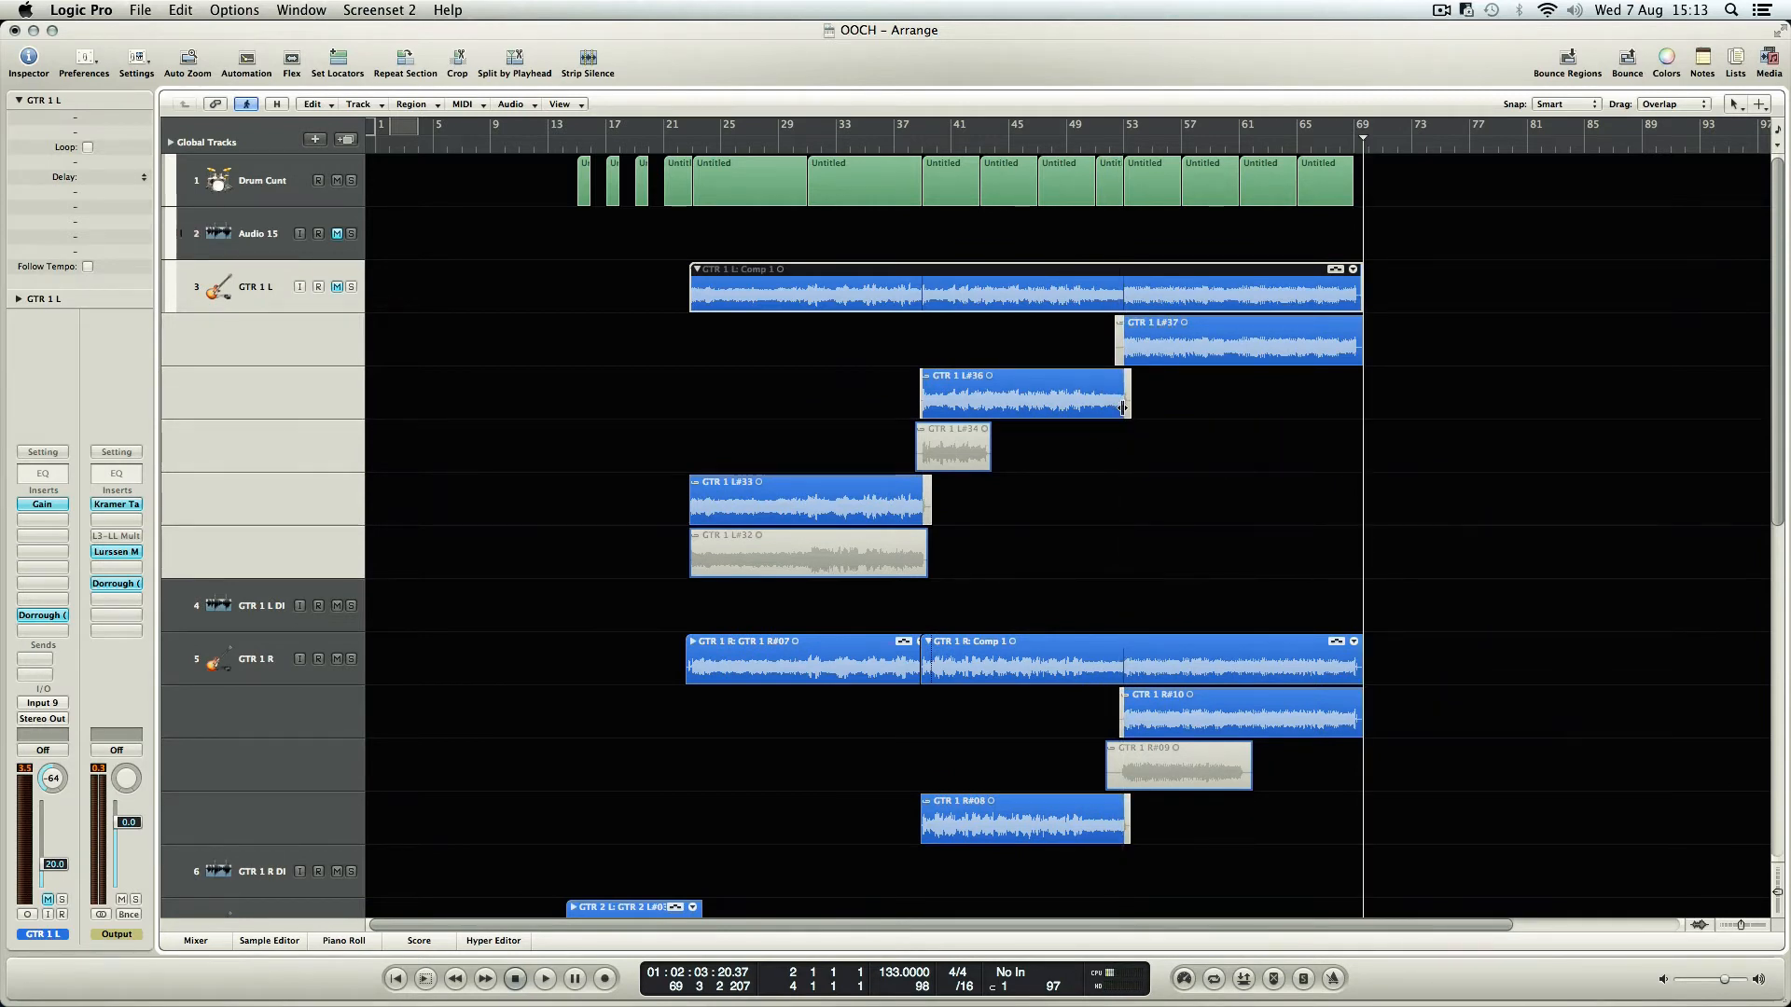
double_click(1096, 303)
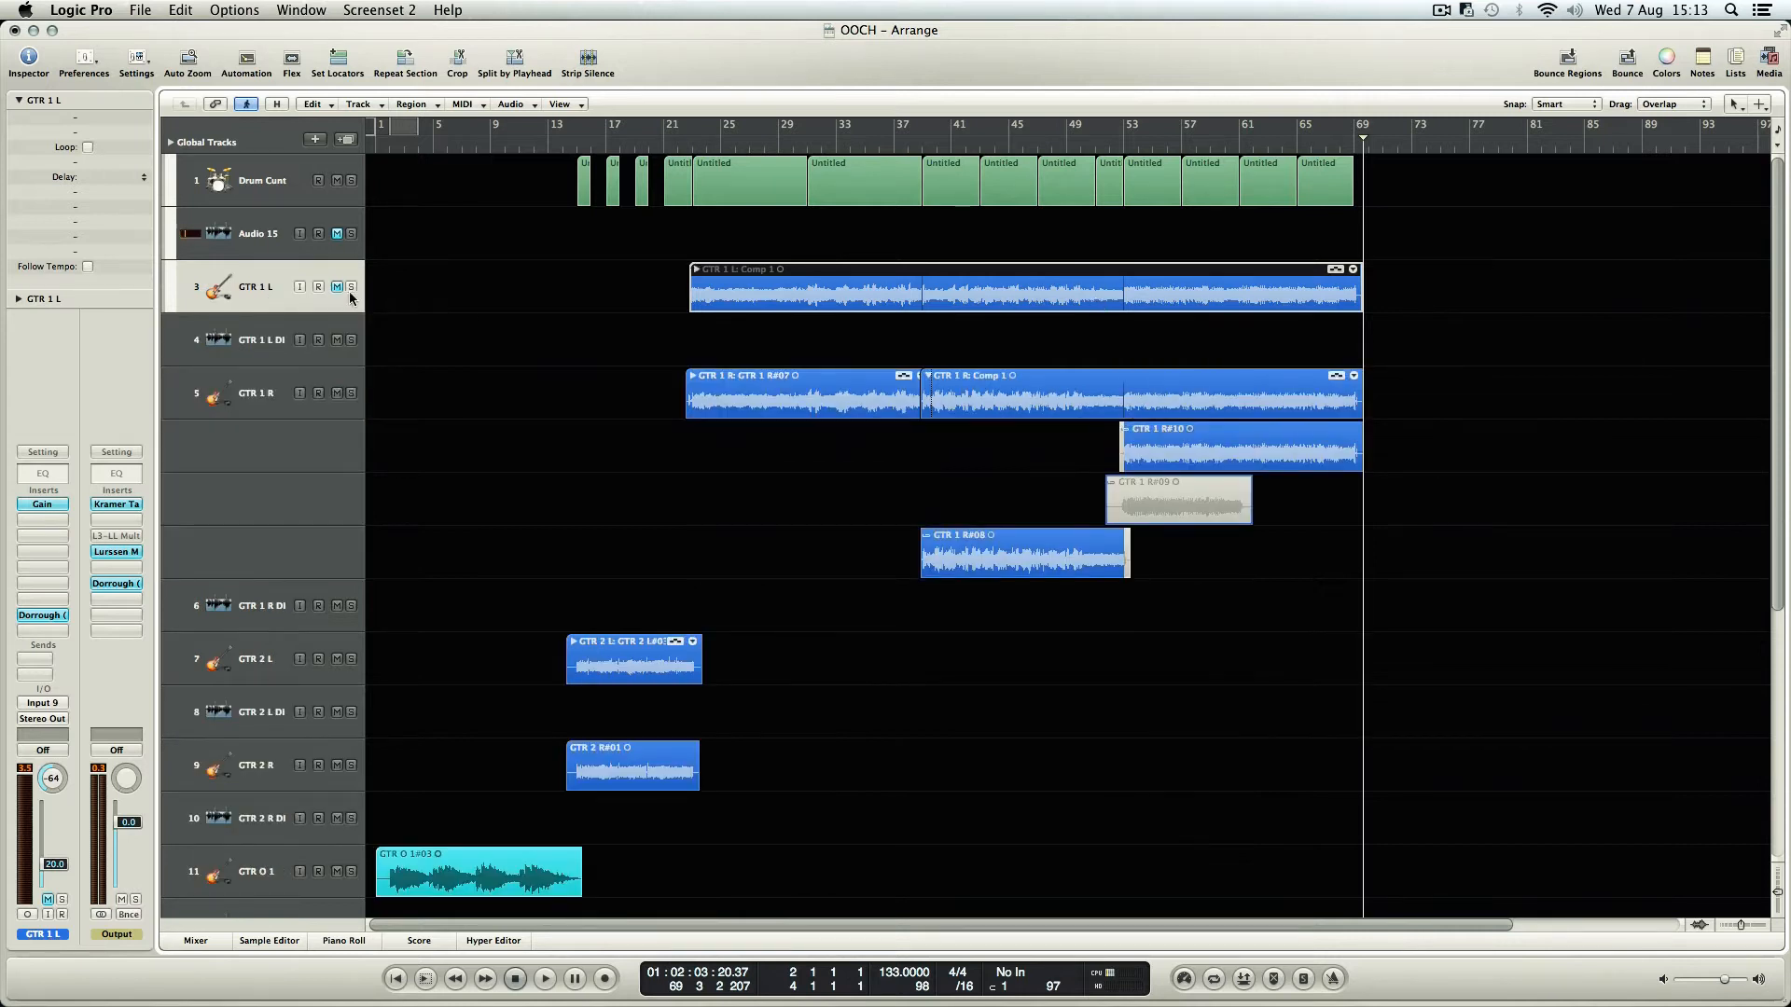
left_click(337, 288)
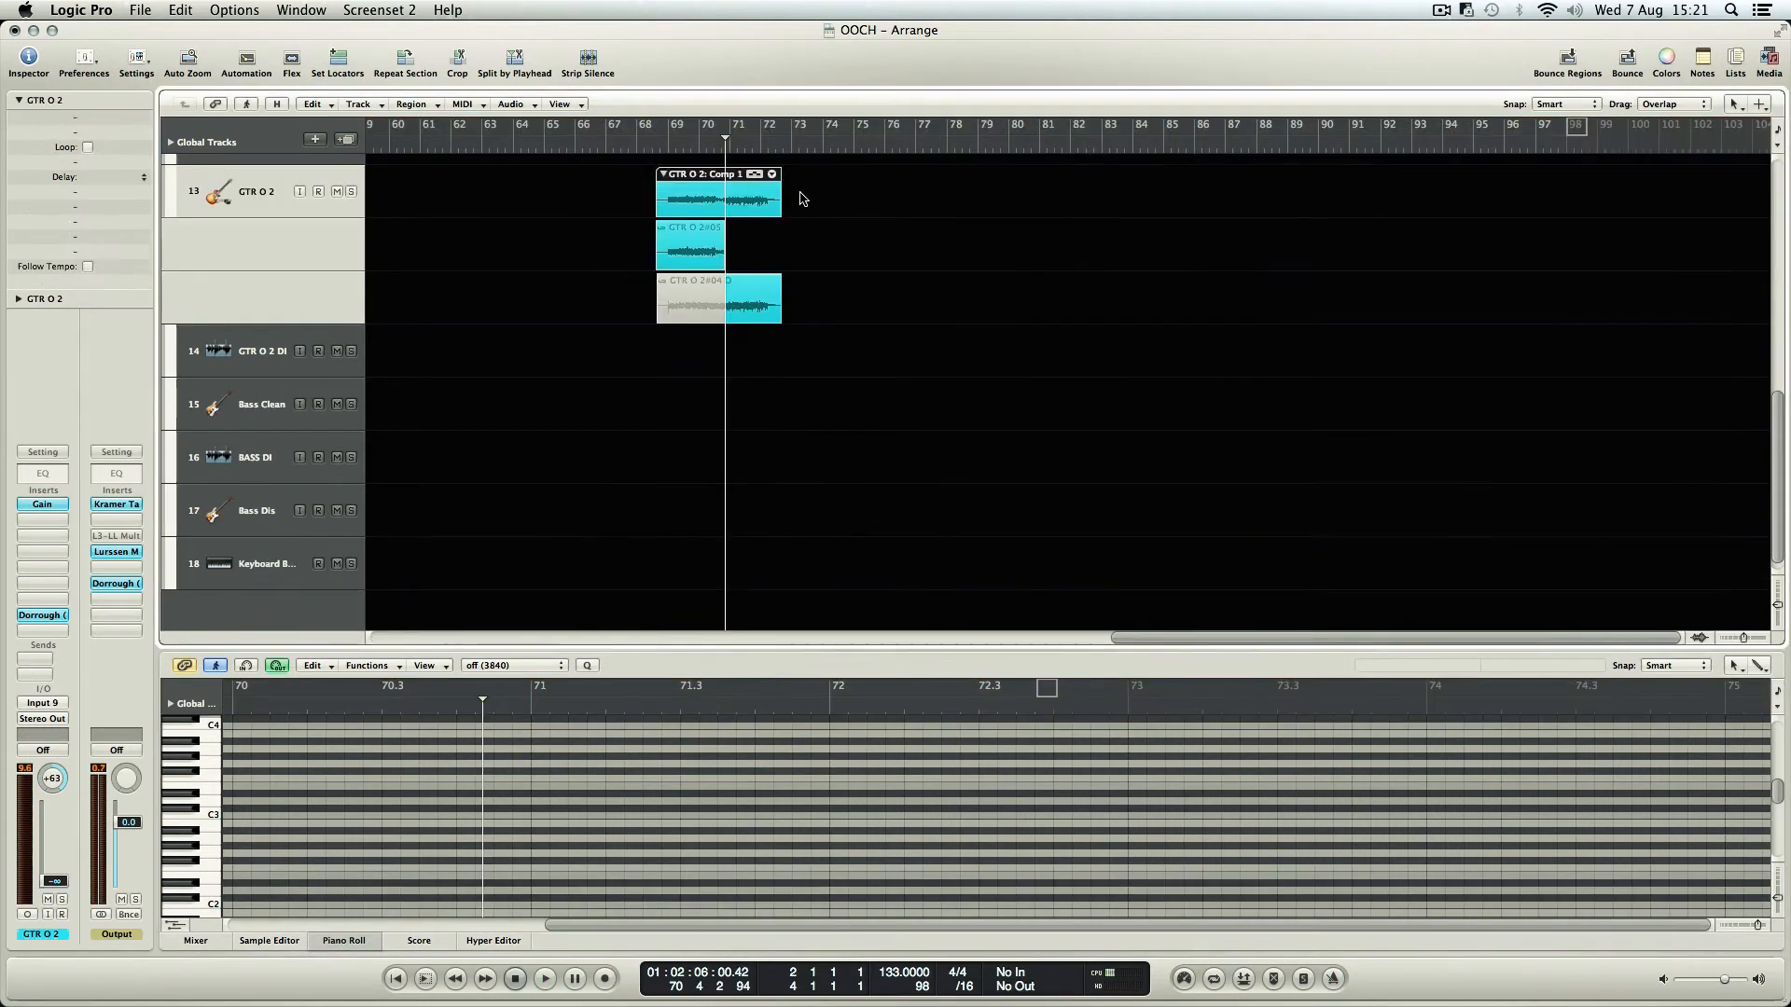
- Record a GTR O 2 overdub from around bar 76 to bar 85 and collapse its take folder
scroll(807, 197, "up", 10)
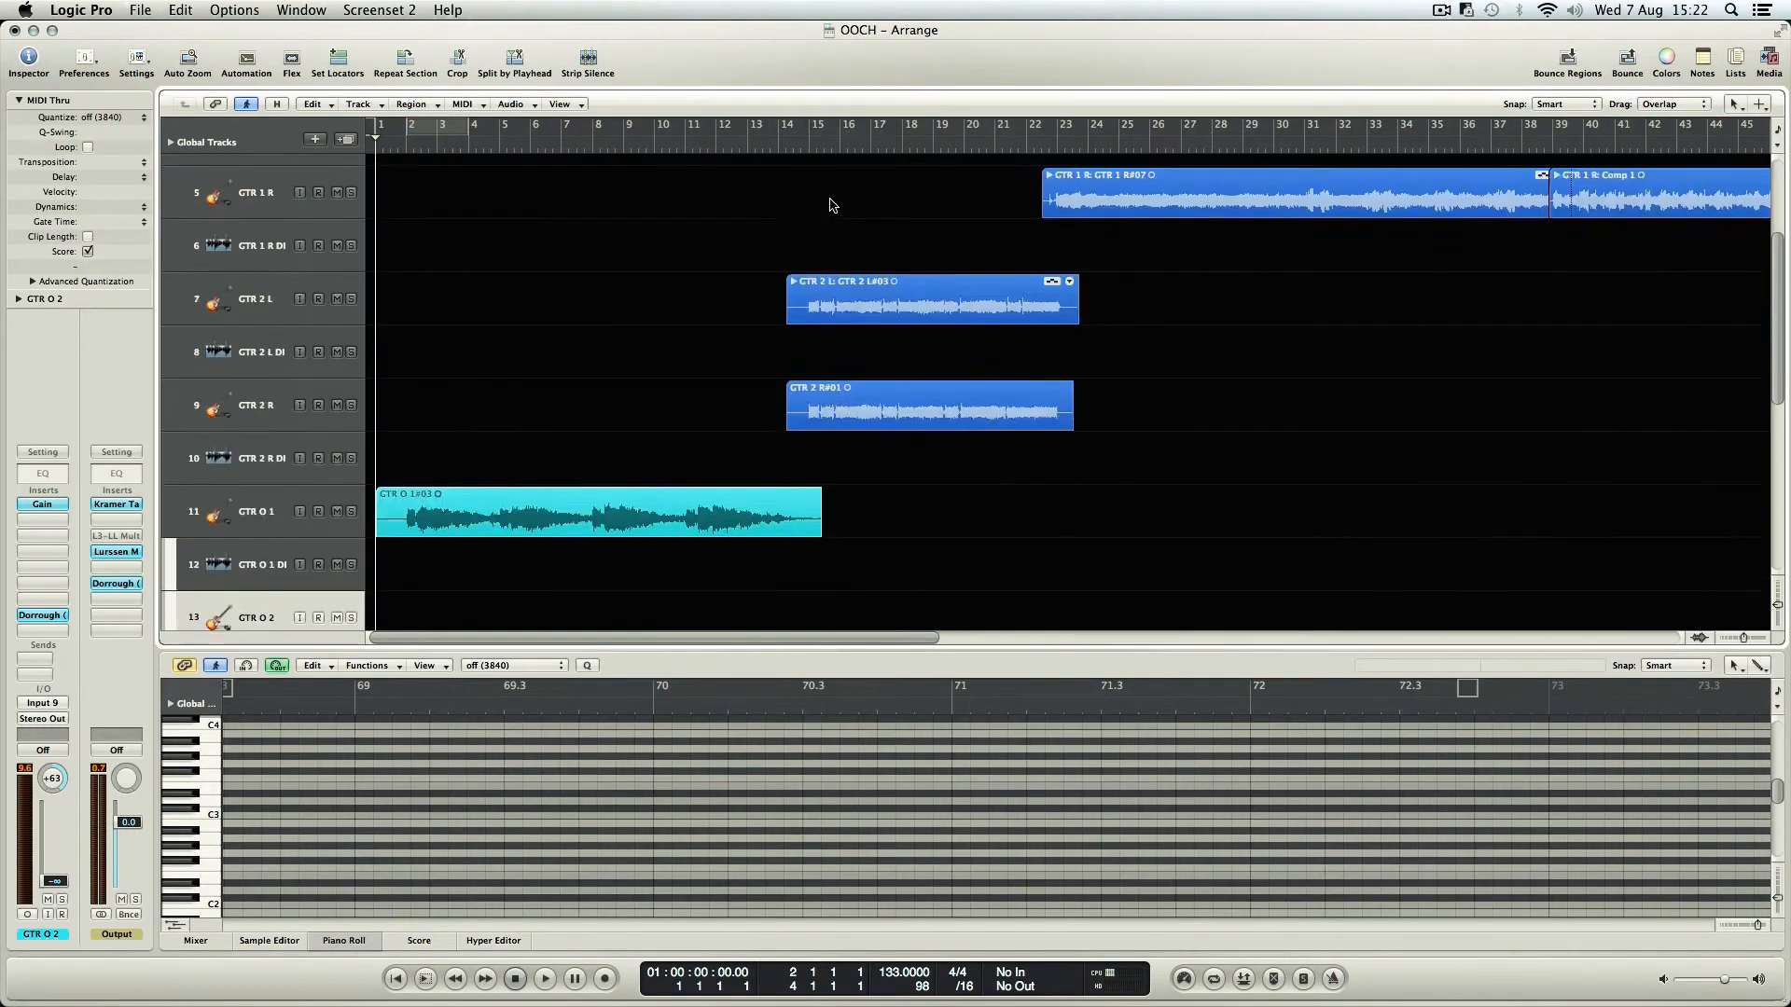
left_click(1319, 149)
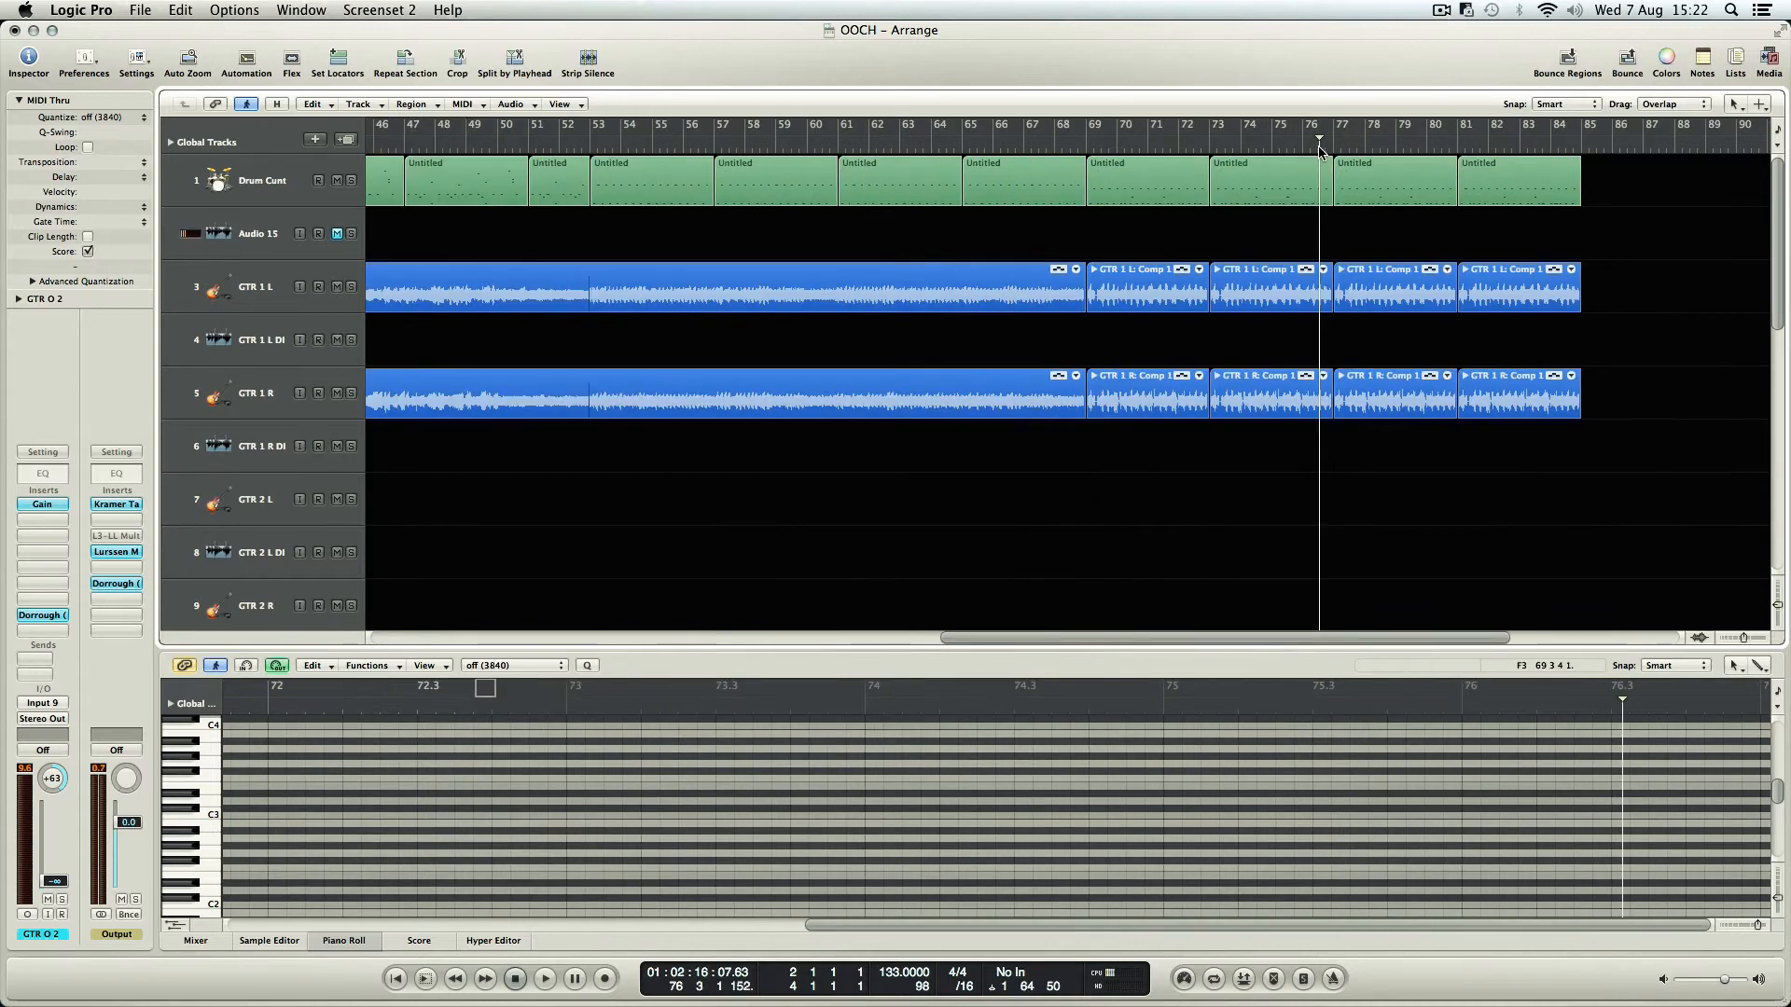
key("r")
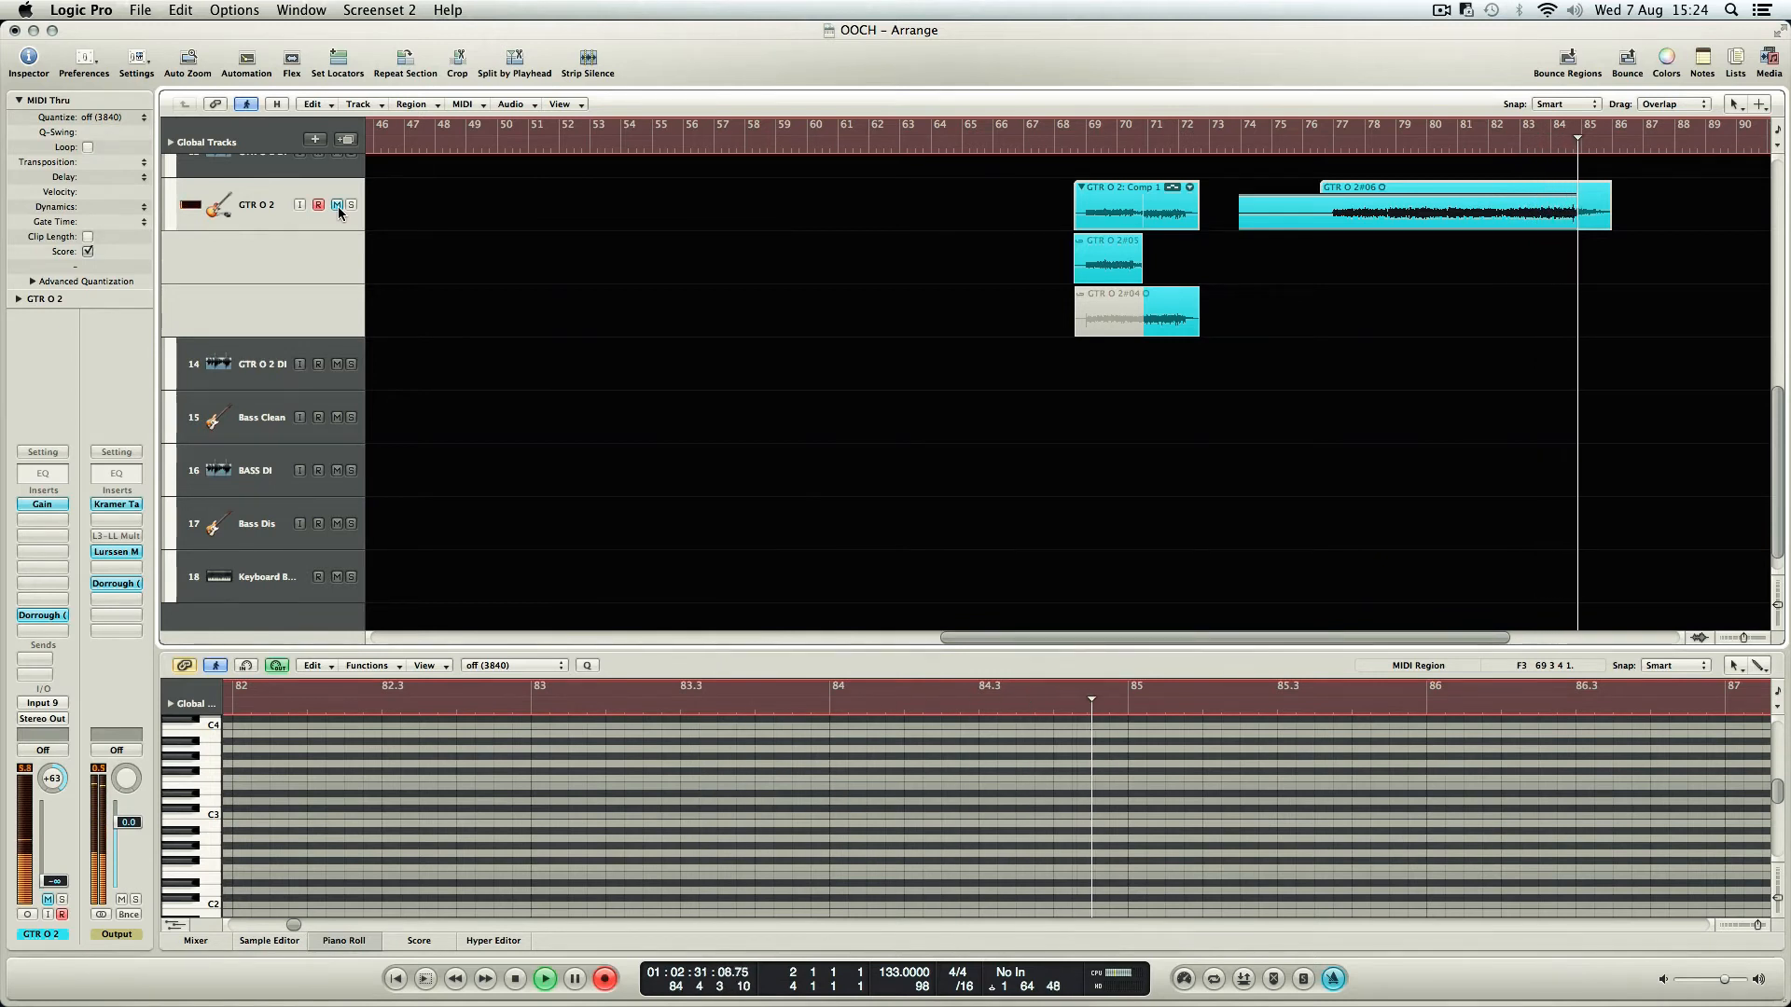
key("space")
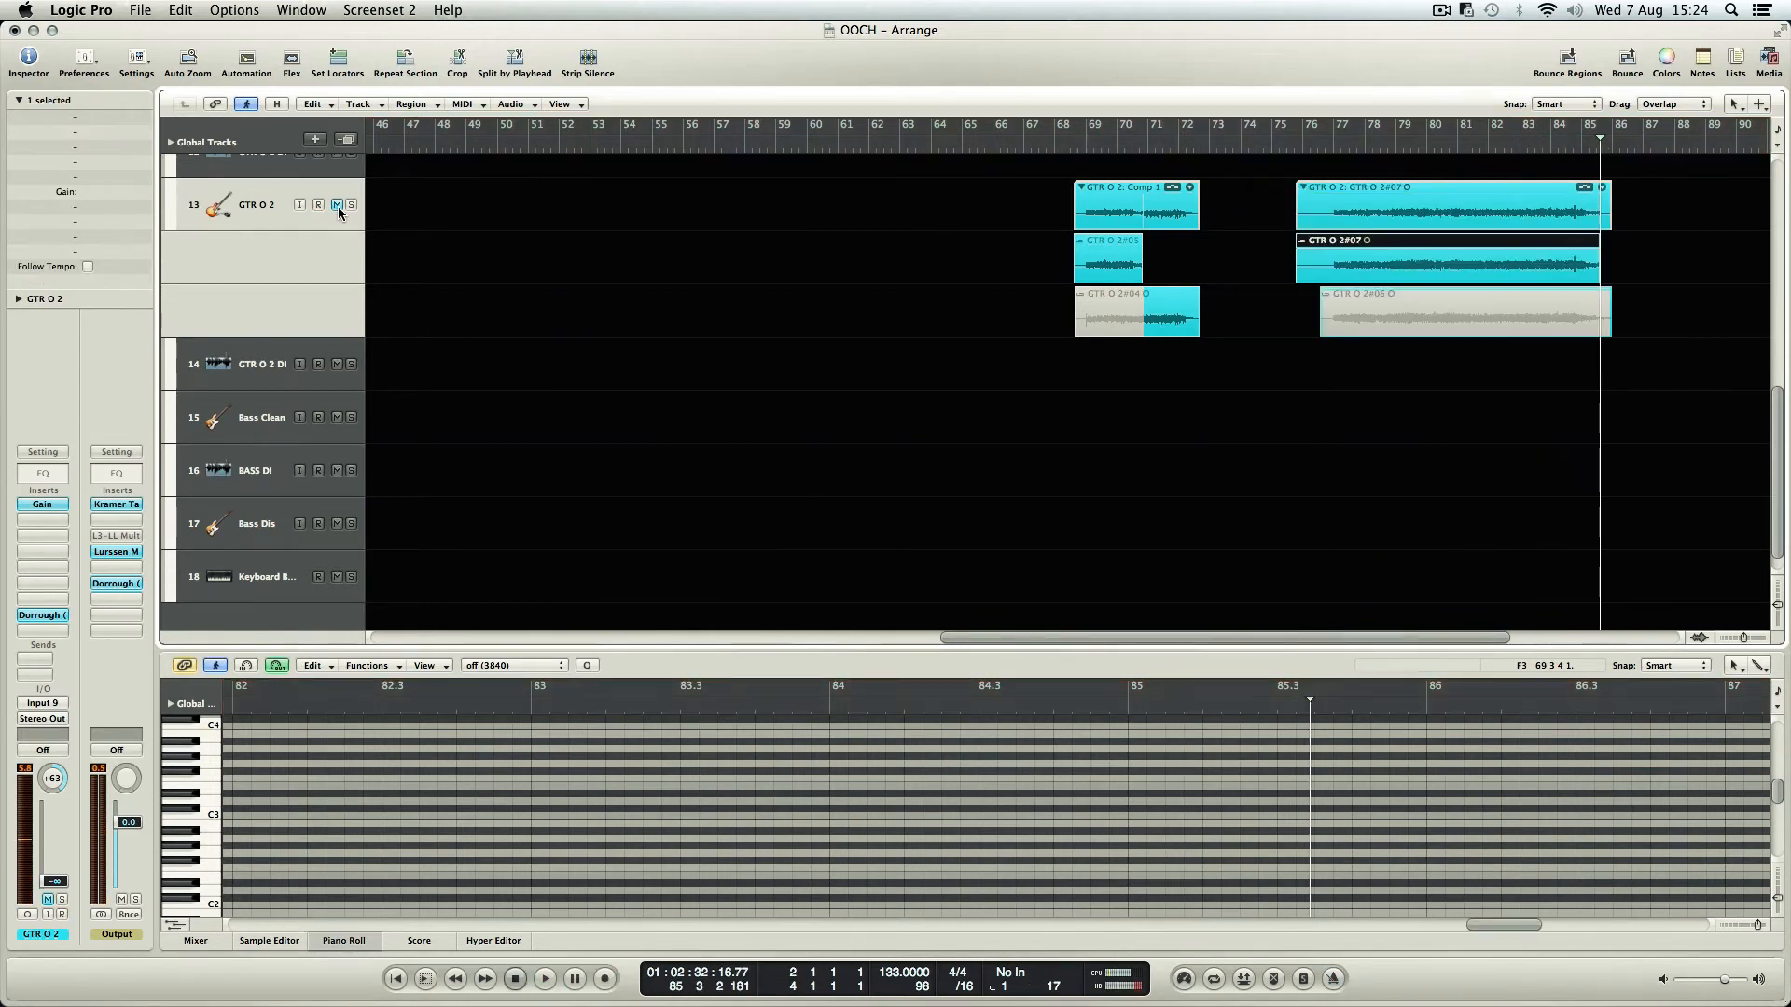
double_click(1326, 187)
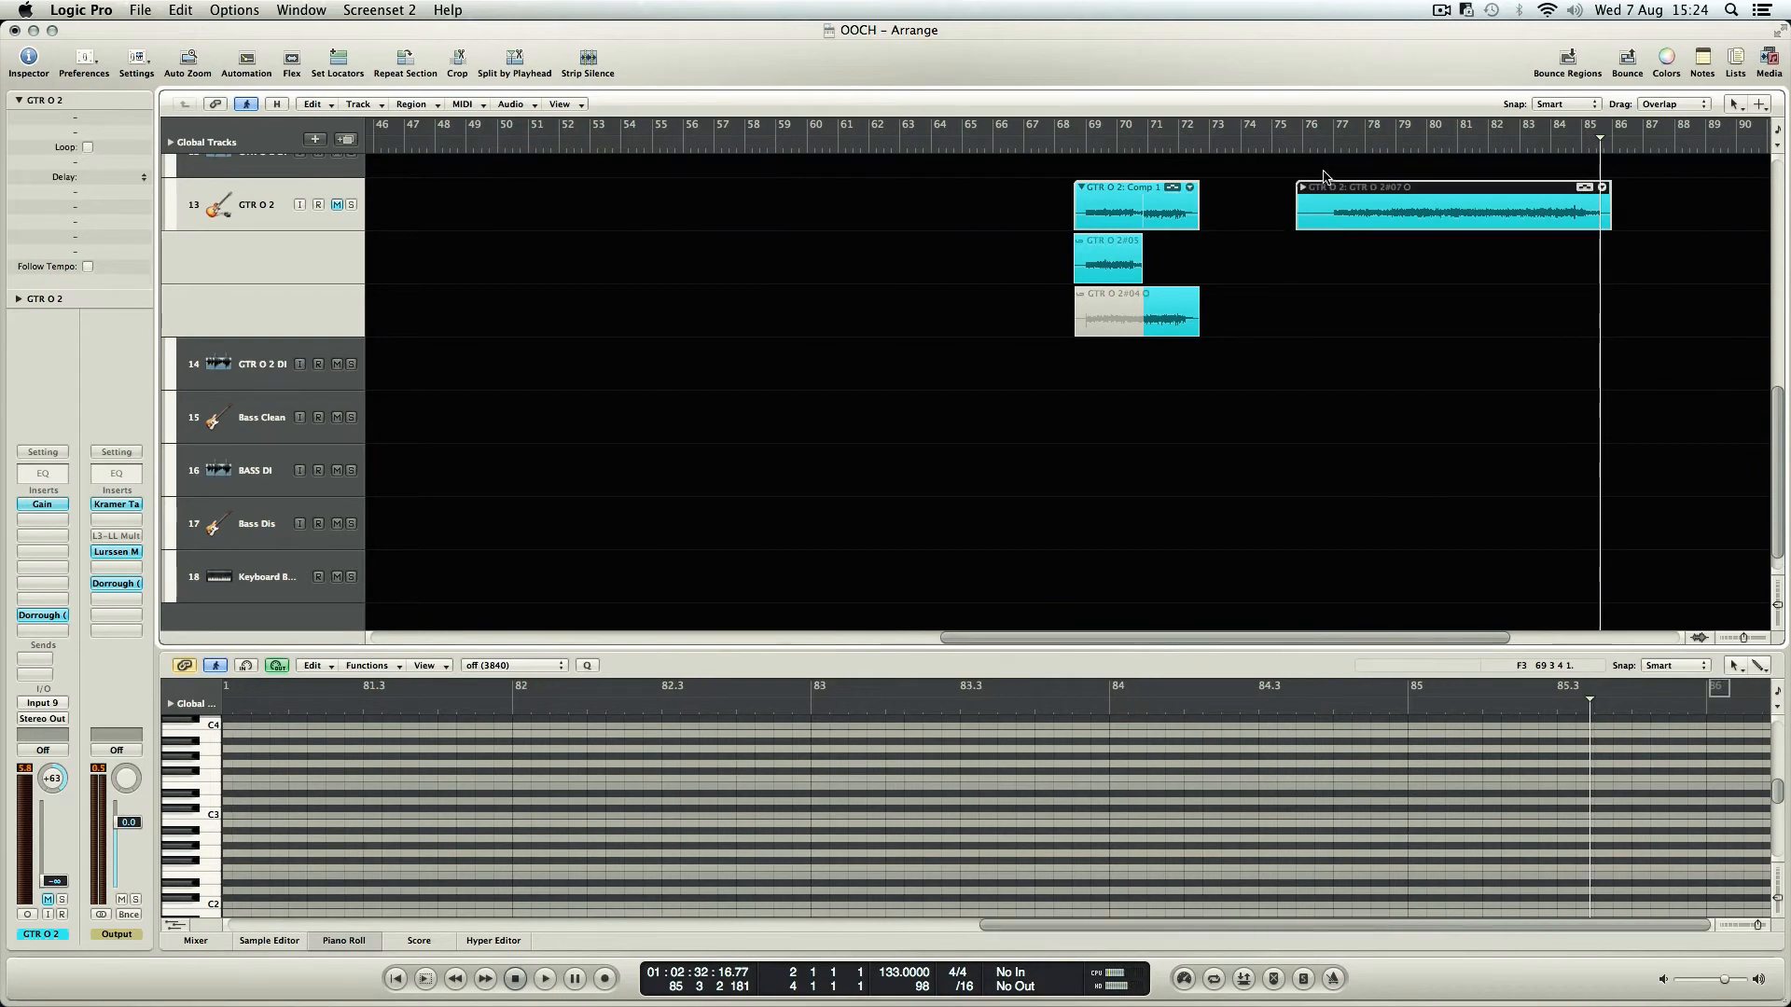
- Record a second overdub on a new audio track below GTR O 2, ending in bar 85
left_click(1291, 145)
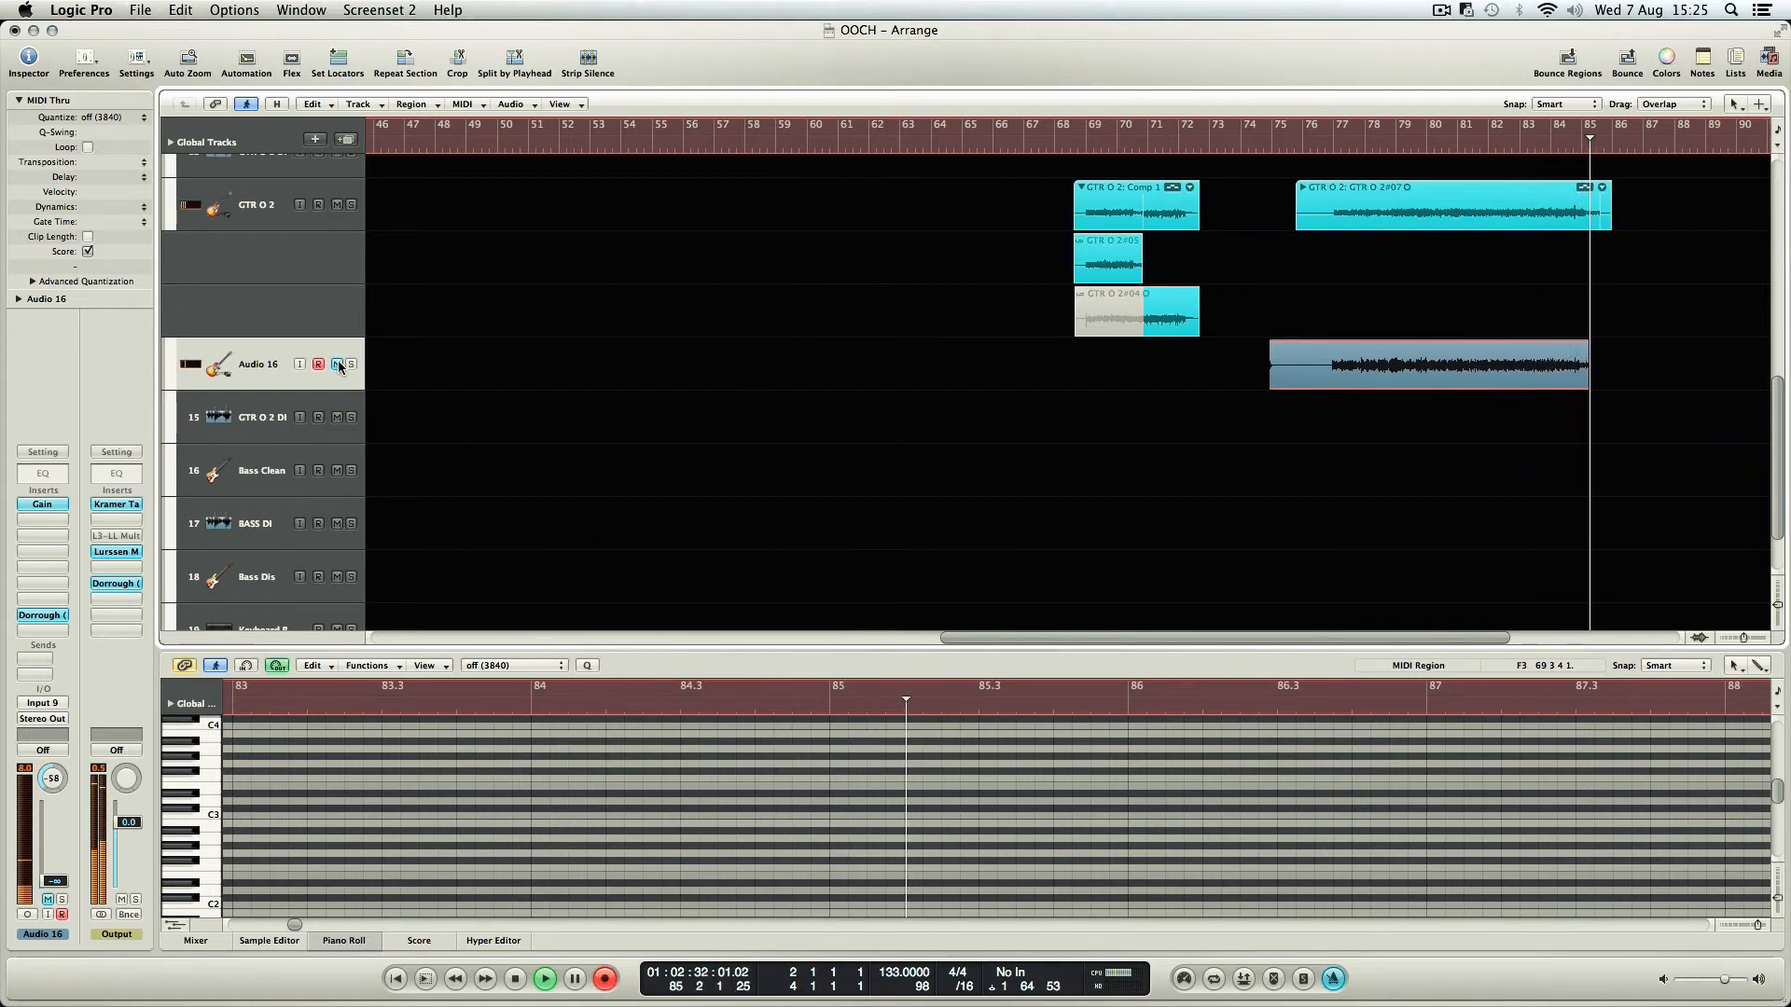
key("space")
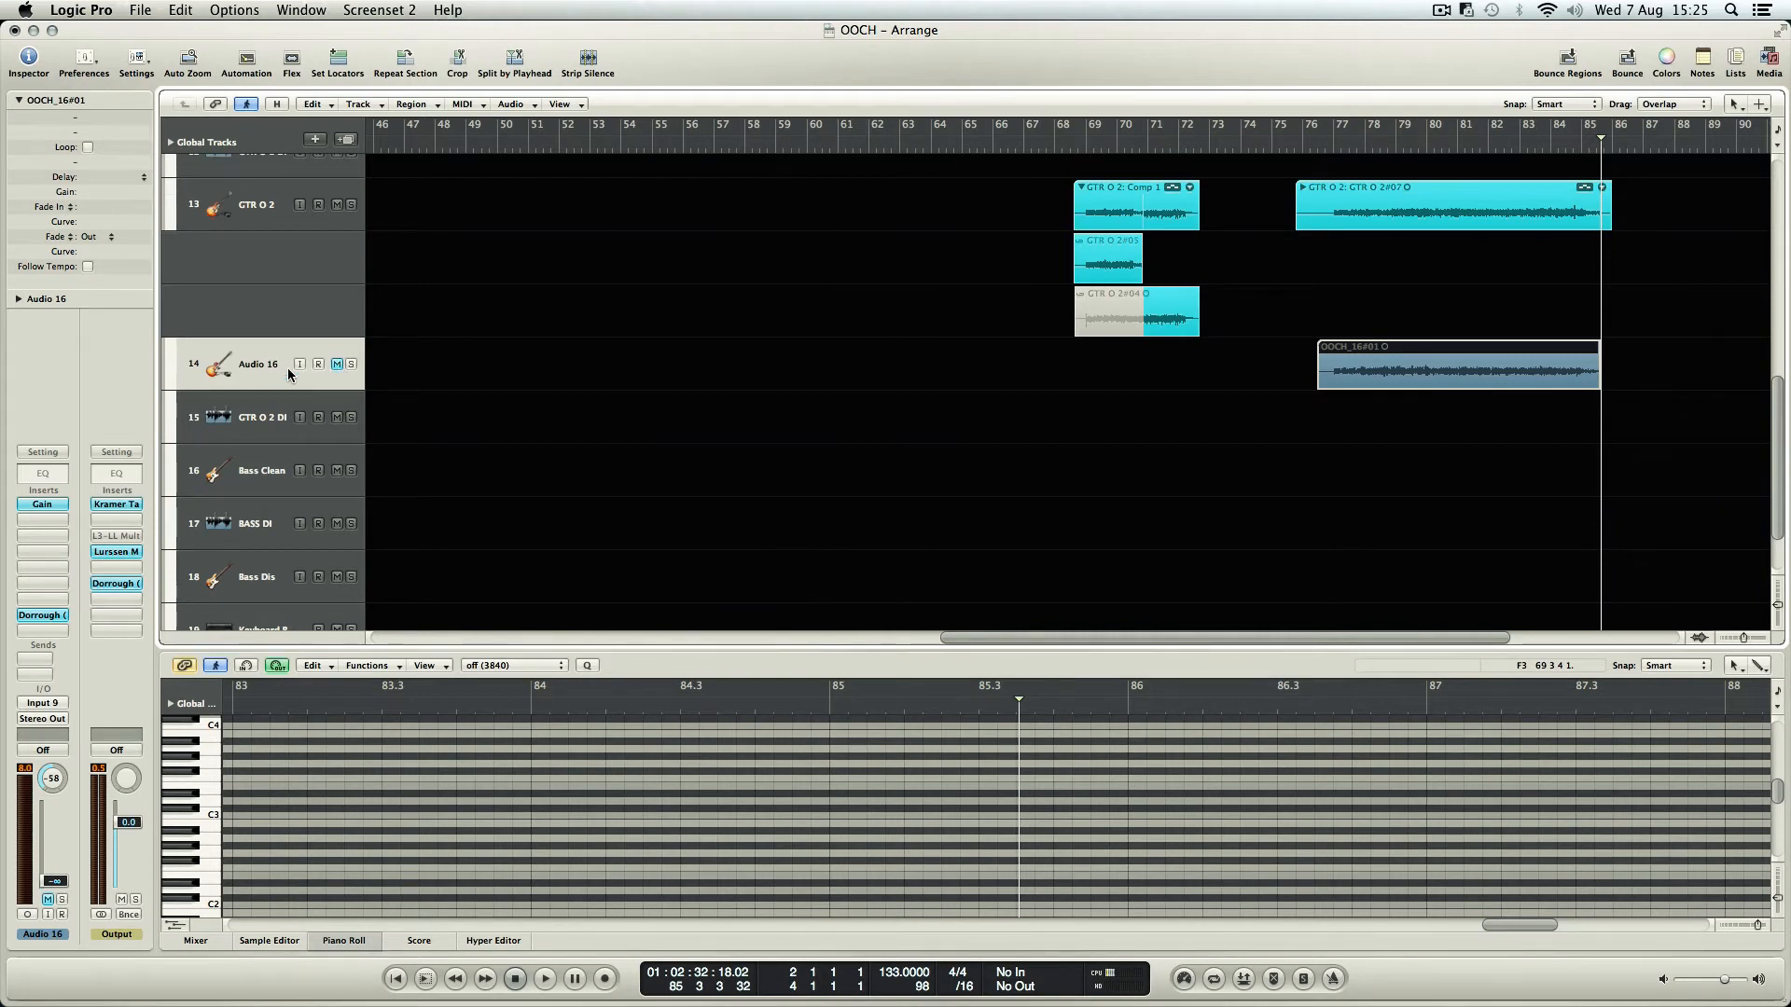
- Delete the two takes in the GTR O 2 folder near bar 69 and confirm the prompt about the recorded audio file
key("z")
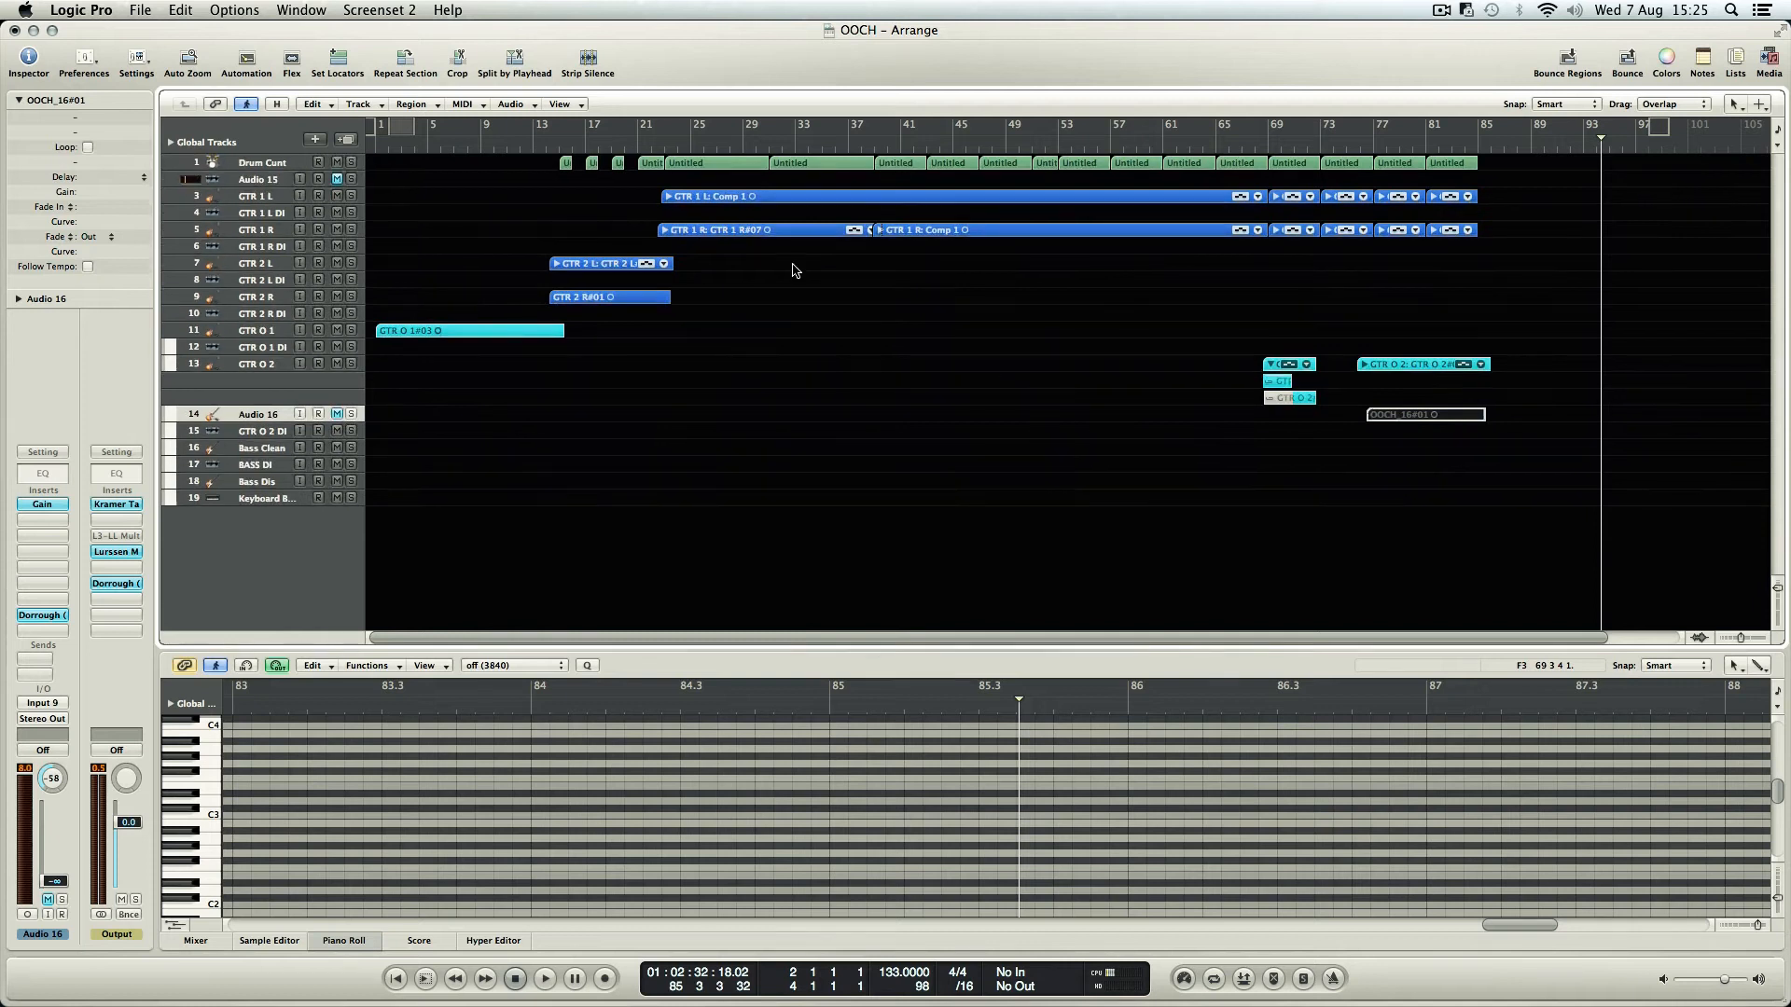
left_click_drag(1503, 508, 1265, 337)
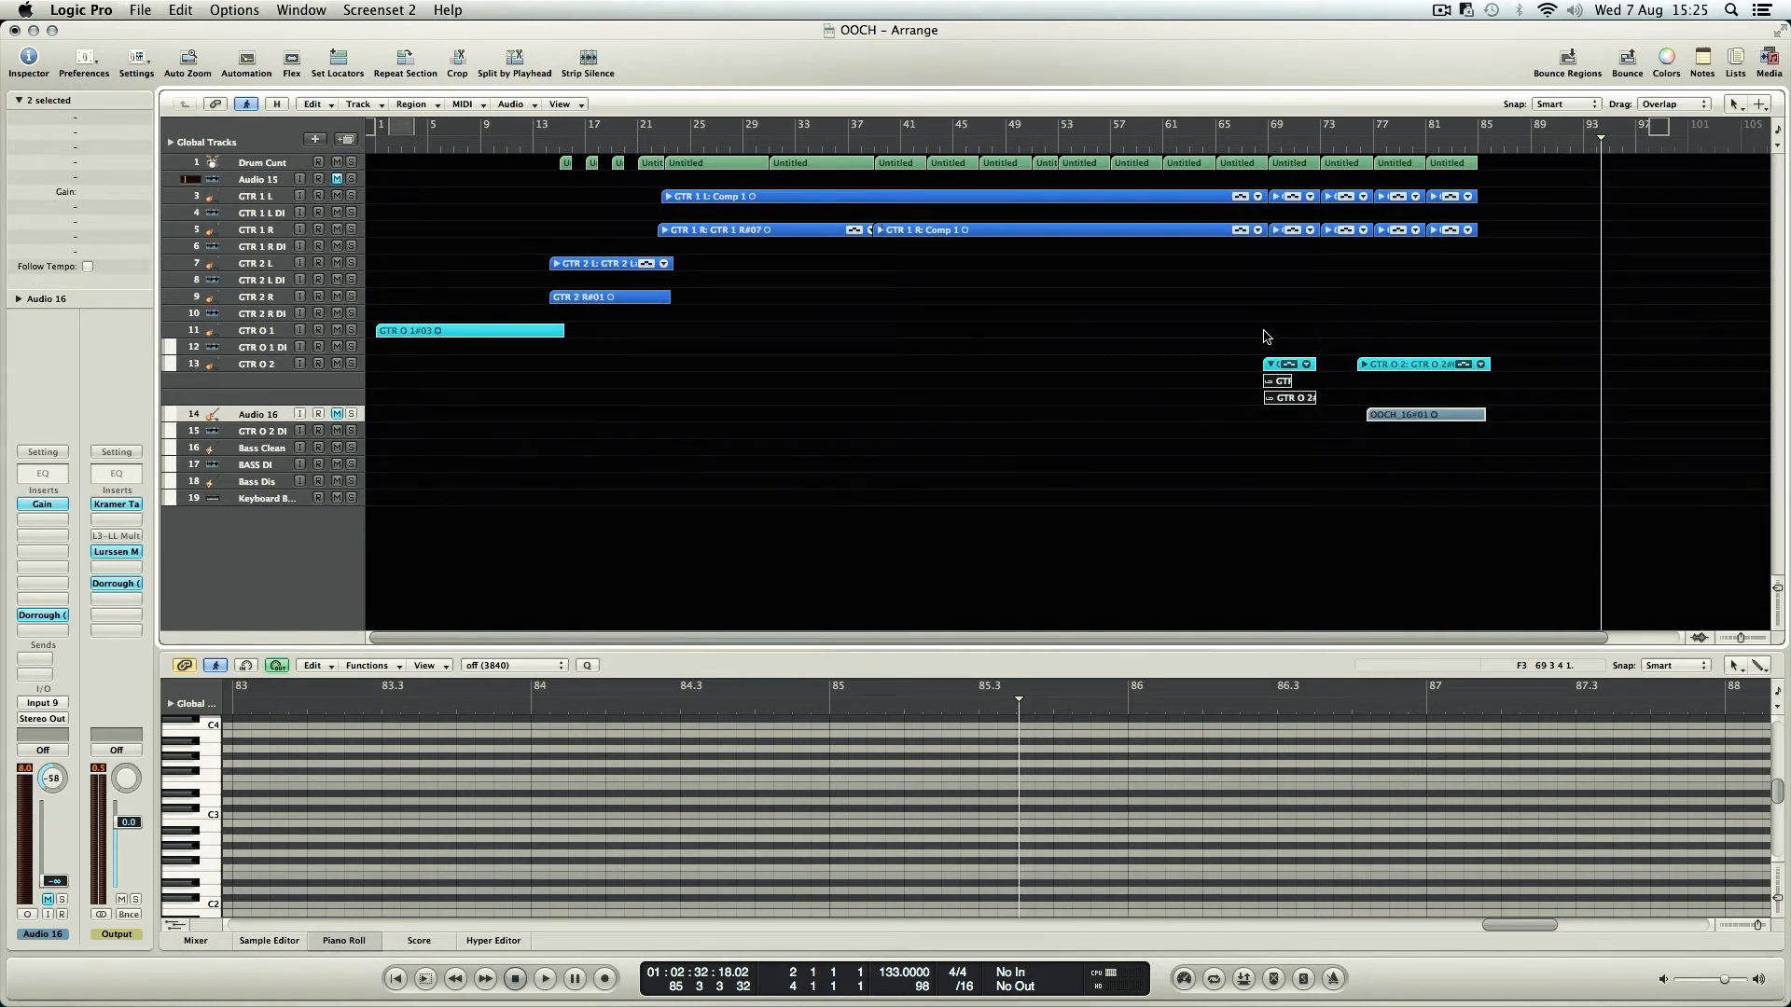
key("Delete")
left_click(1028, 370)
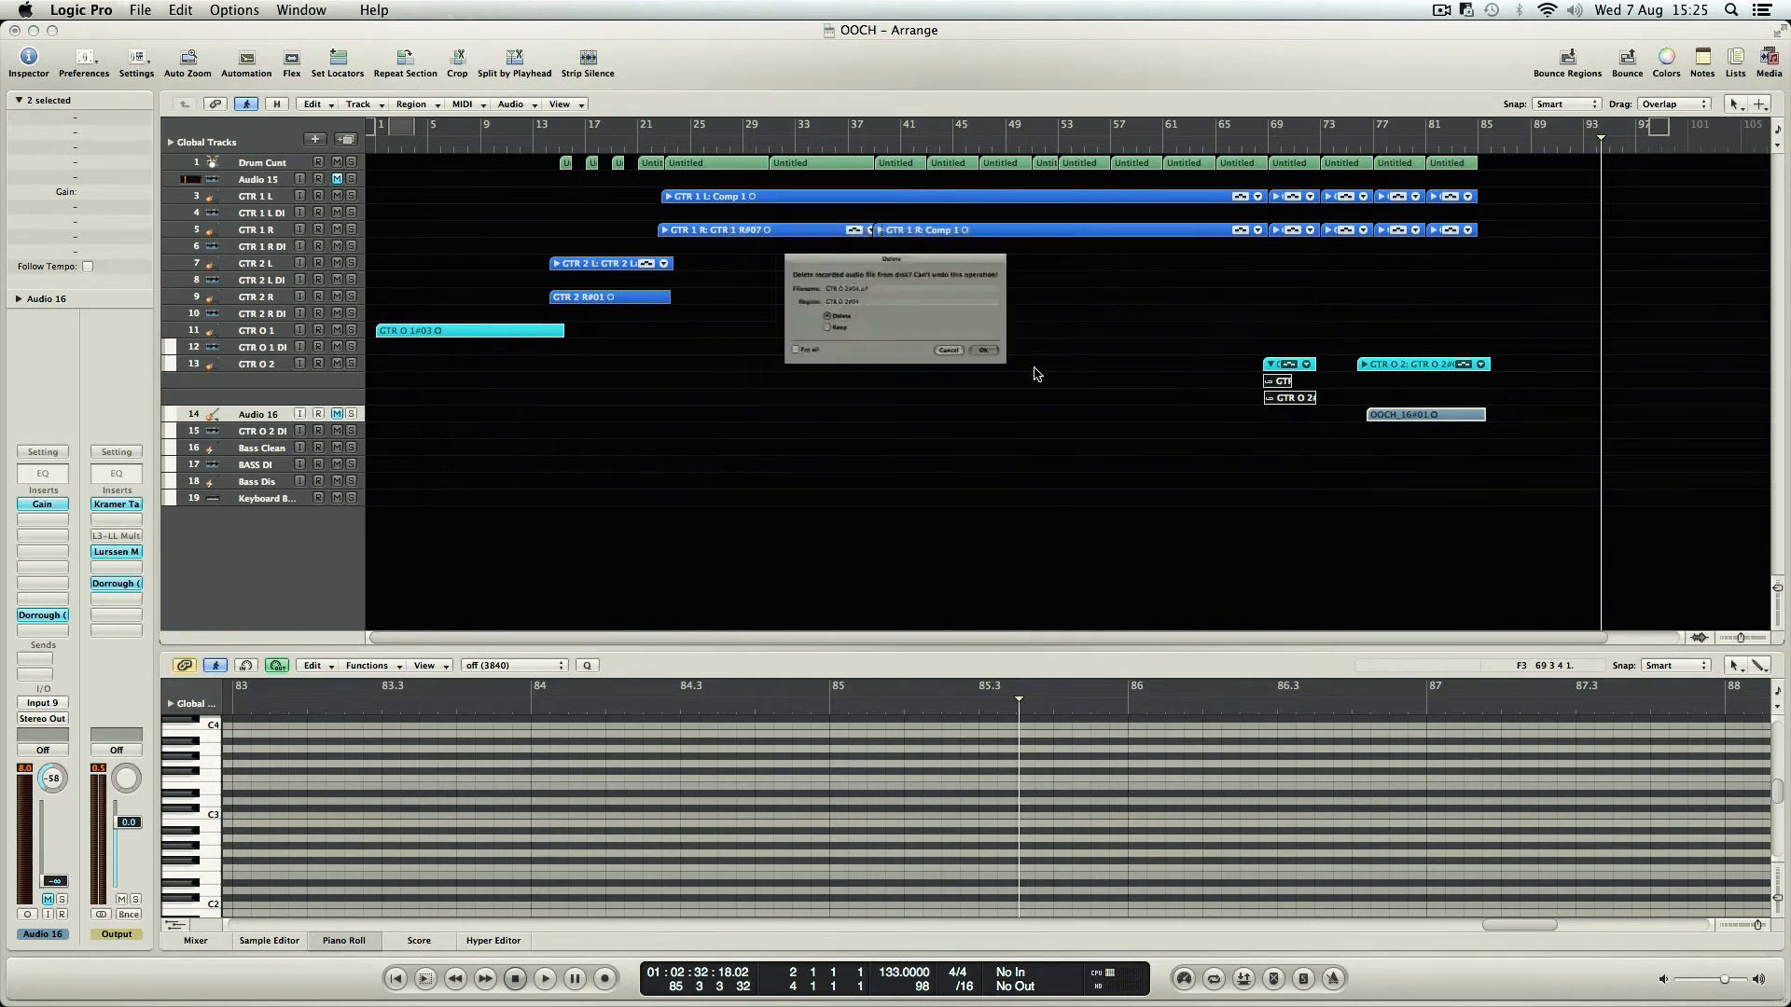
left_click(1028, 370)
- Duplicate the drum and guitar regions from bars 23 to 85 so the copy starts at bar 85, and place the playhead at bar 148
left_click_drag(1498, 441, 1515, 163)
key("ctrl+Up")
key("ctrl+Left")
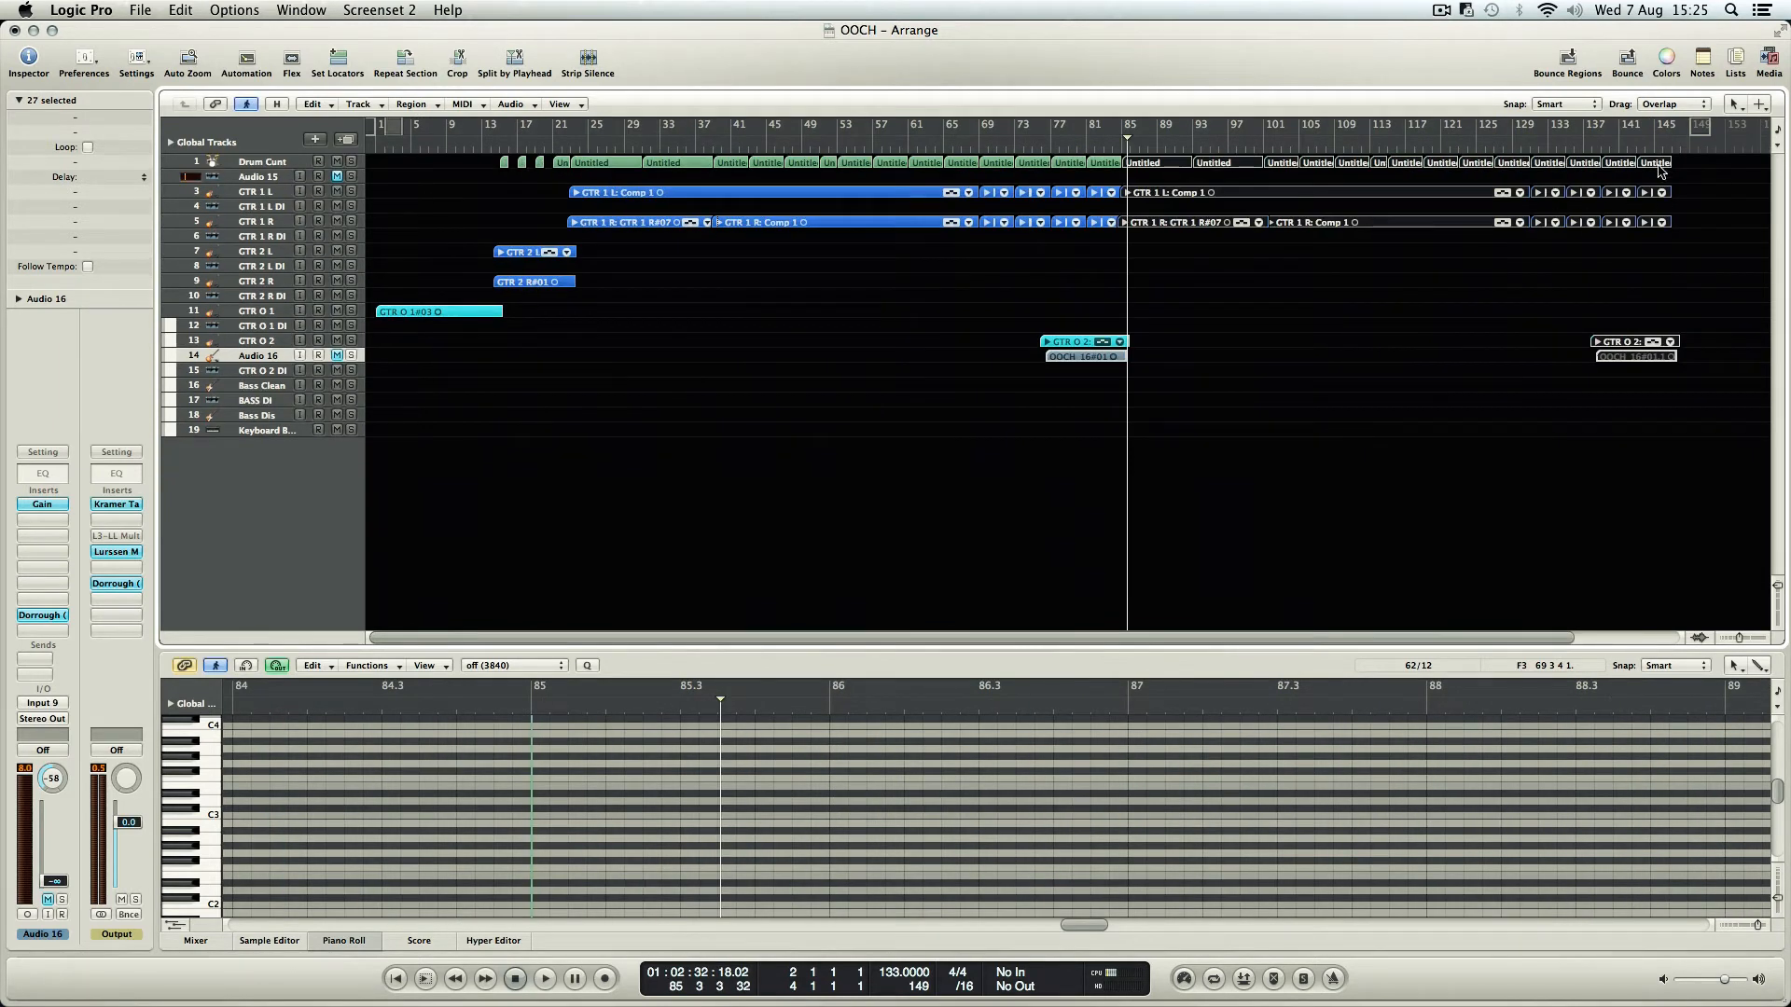
left_click(1661, 142)
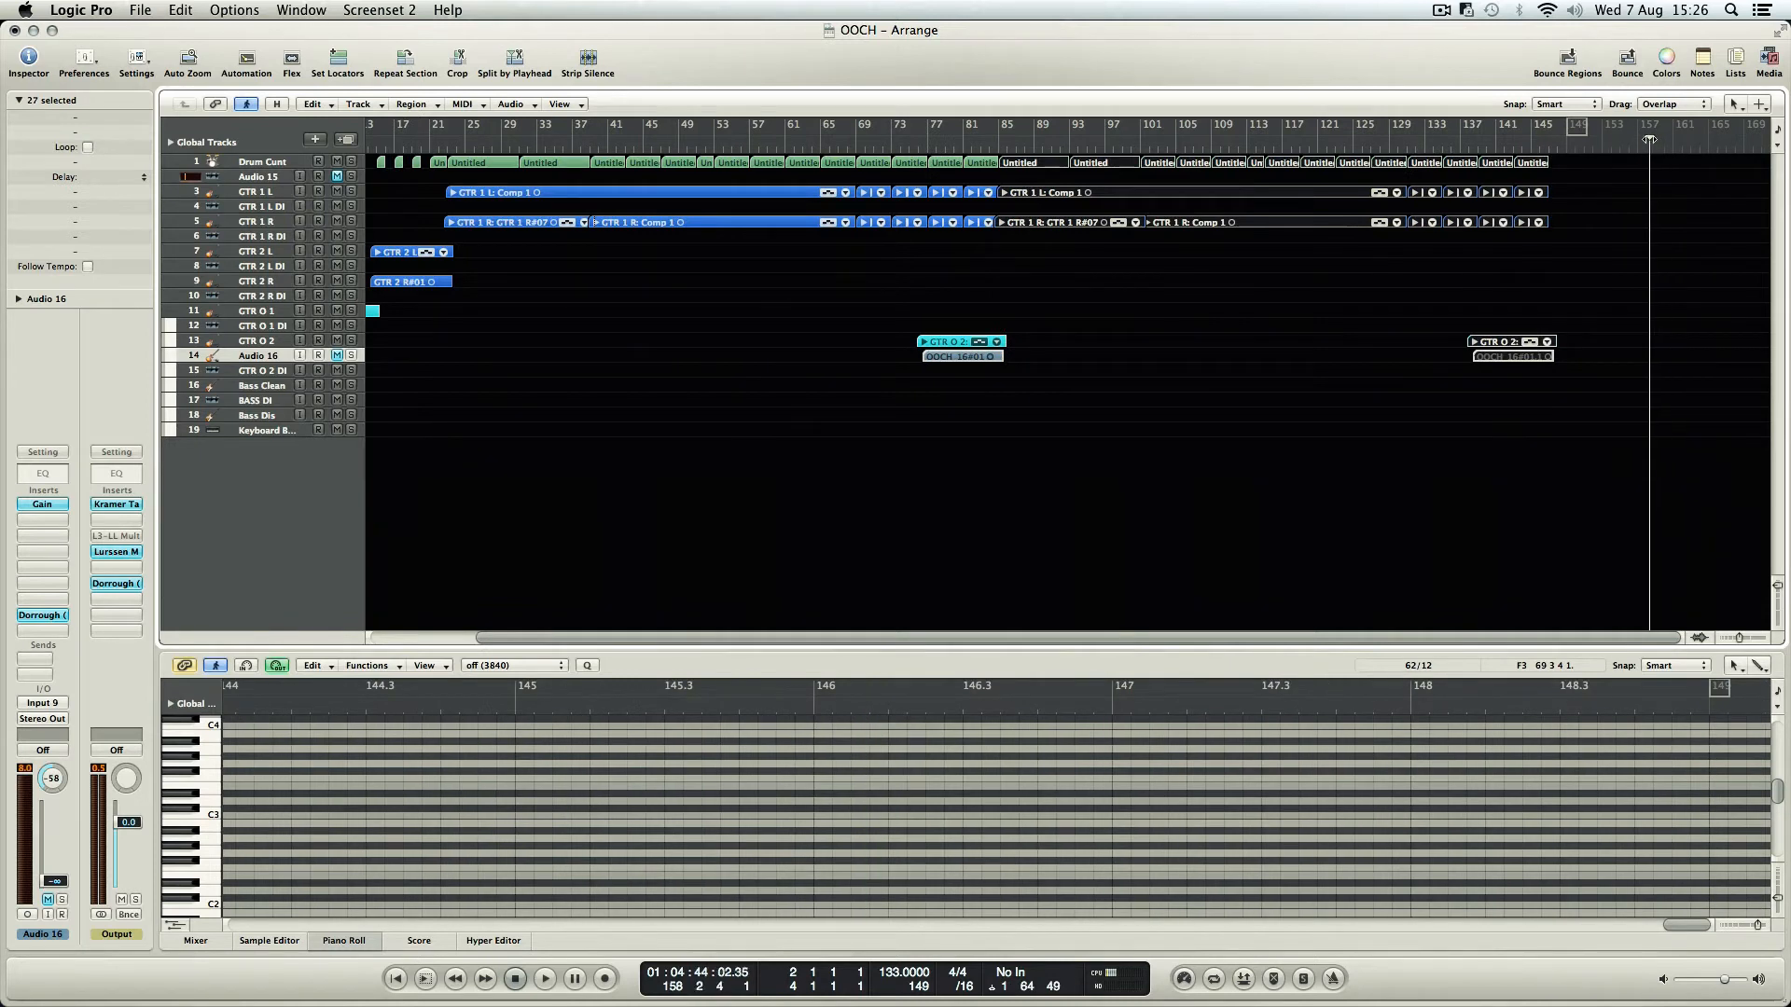
left_click_drag(1650, 140, 1559, 133)
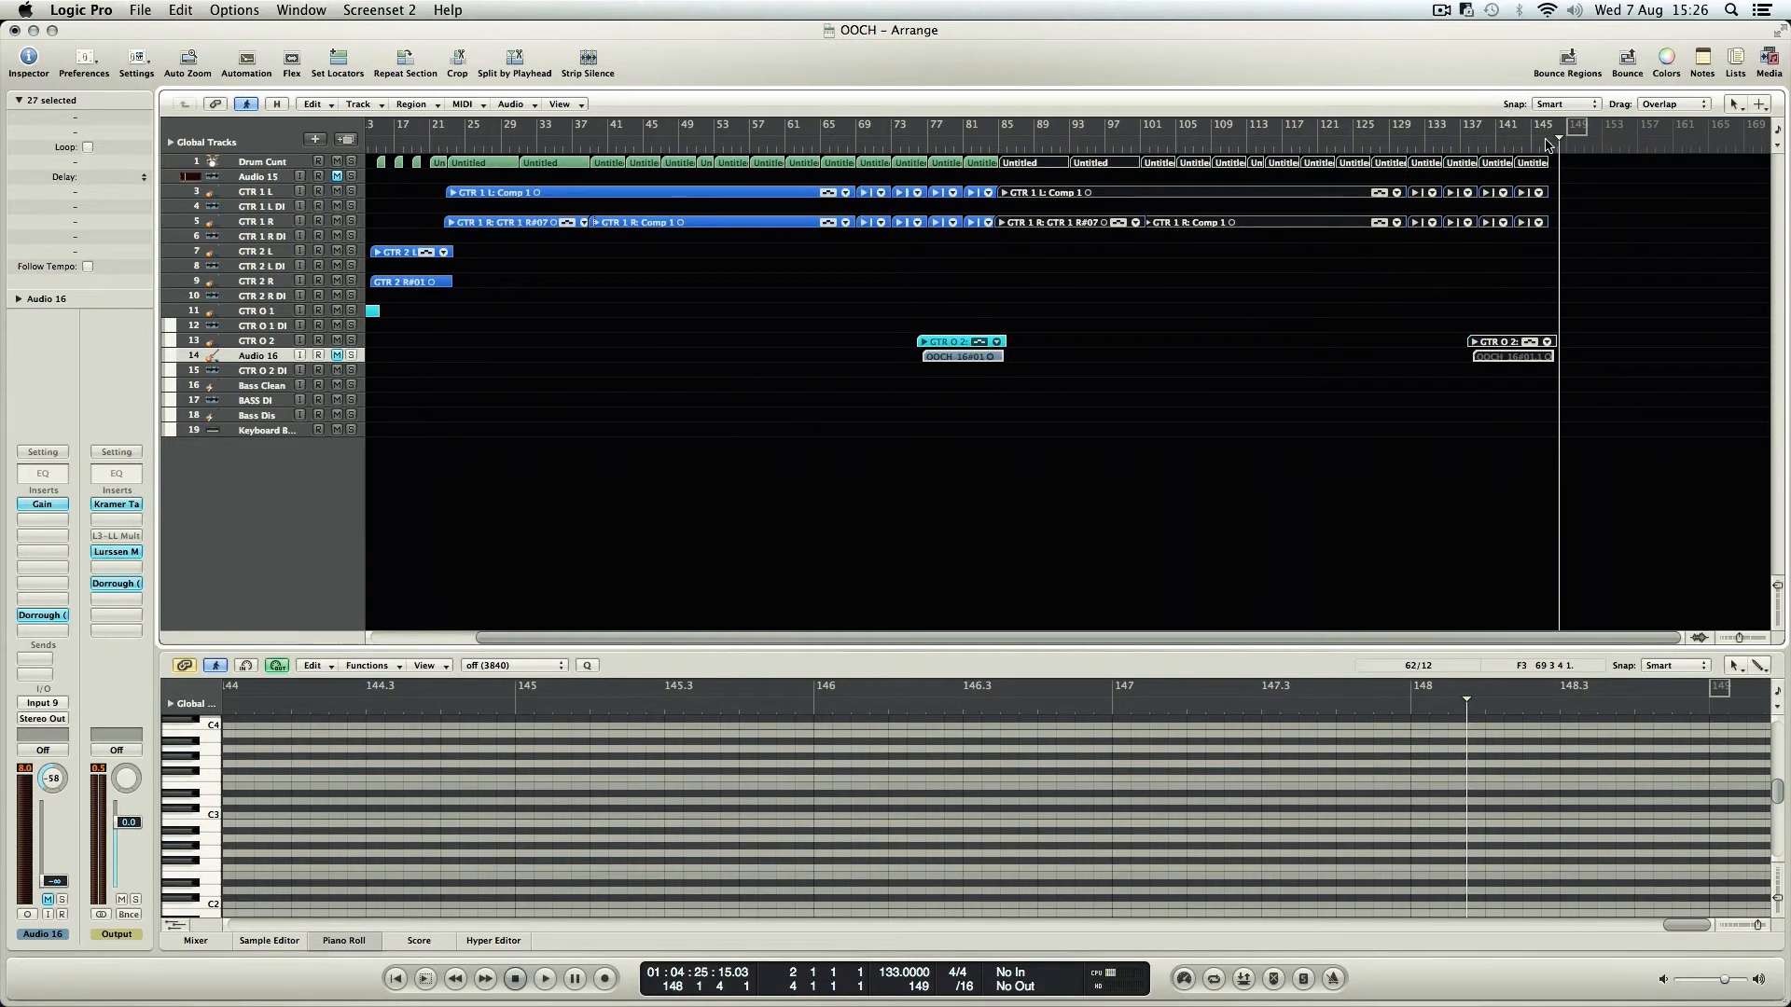